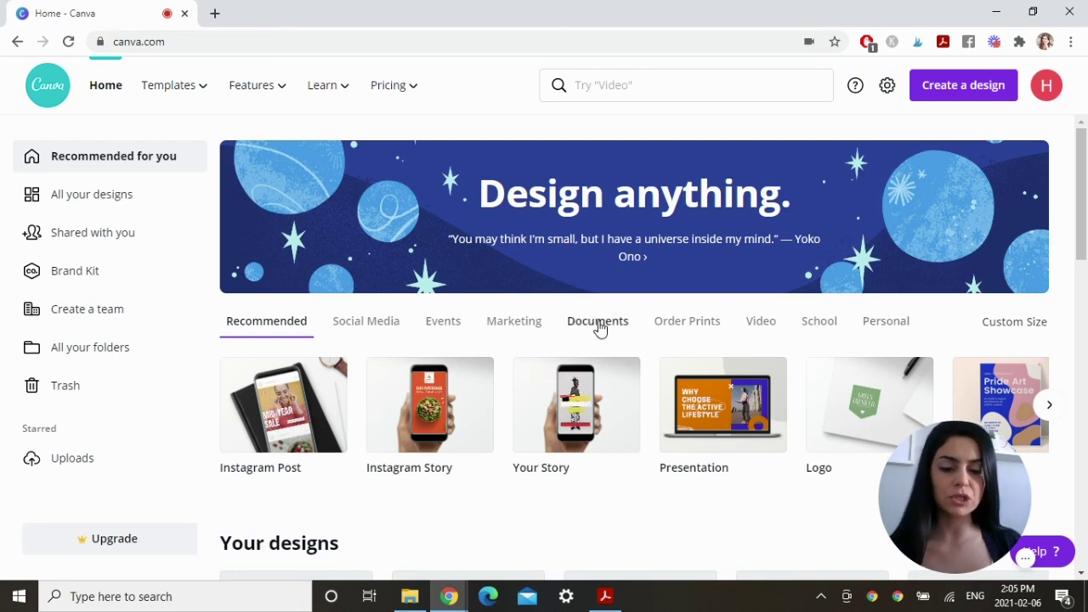
Step: Create a blank A4 document from the Documents design types
click(599, 326)
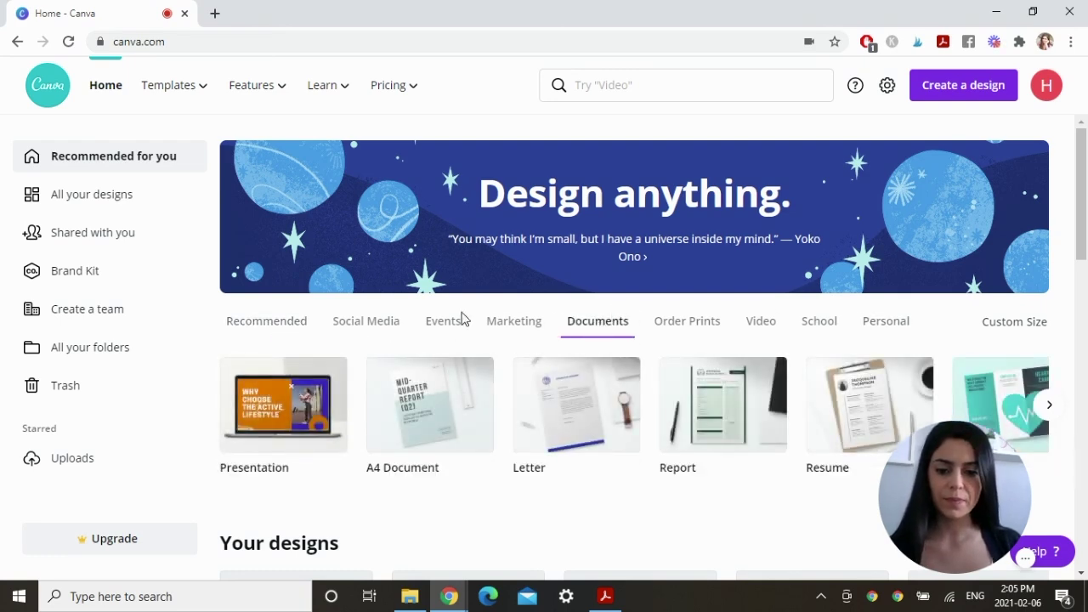
click(419, 420)
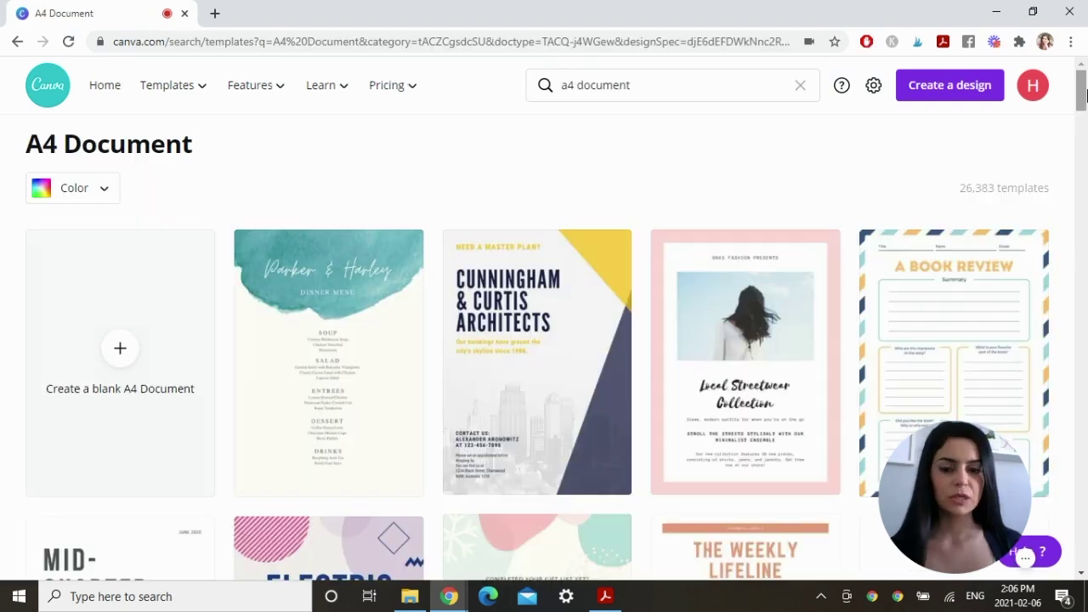
mouse_move(1082, 90)
mouse_down()
mouse_move(1083, 192)
mouse_move(1085, 90)
mouse_up()
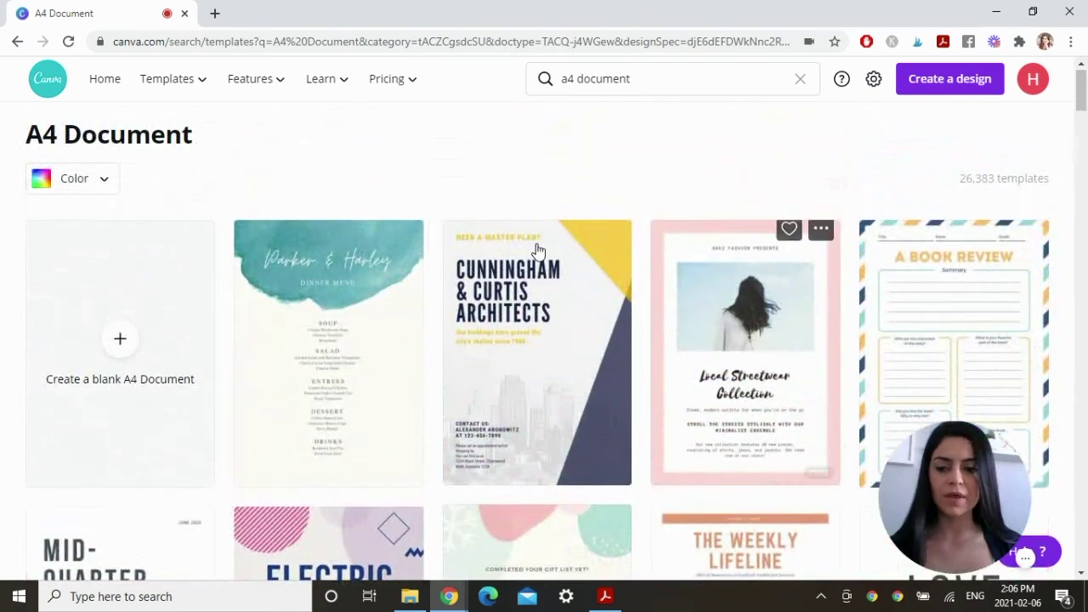
click(137, 337)
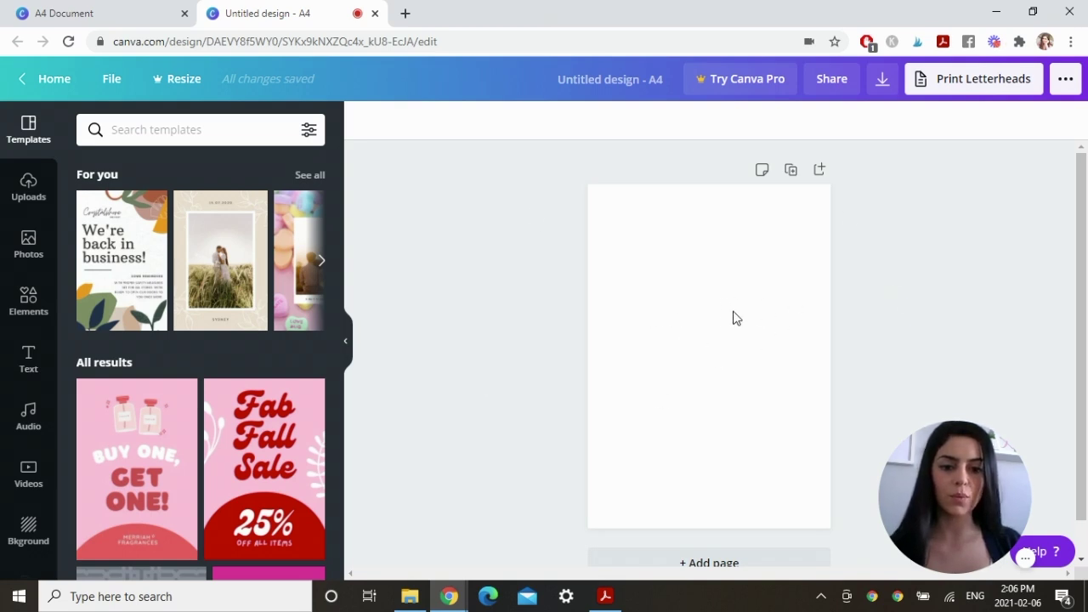
Step: Search the templates for 'ebook'
scroll(338, 187, down, 2)
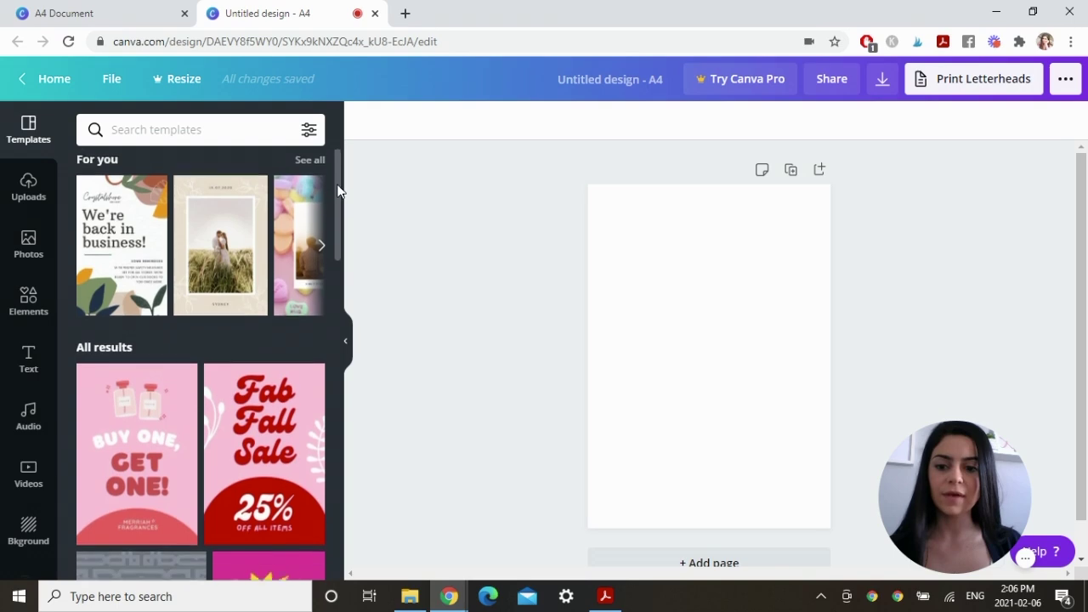
drag(345, 212, 343, 146)
click(164, 128)
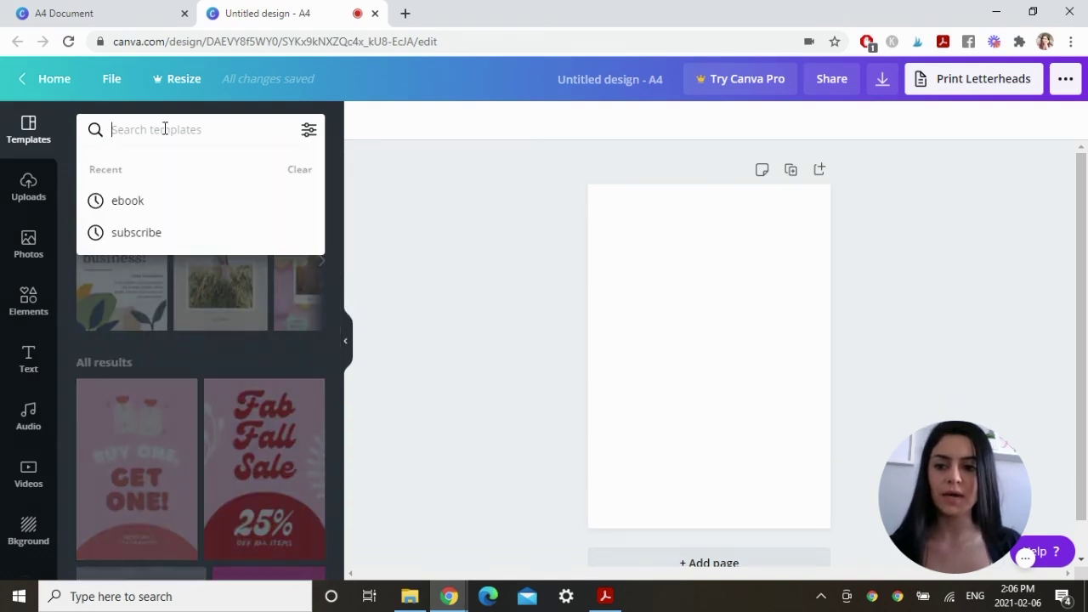
text(ebook)
key(Return)
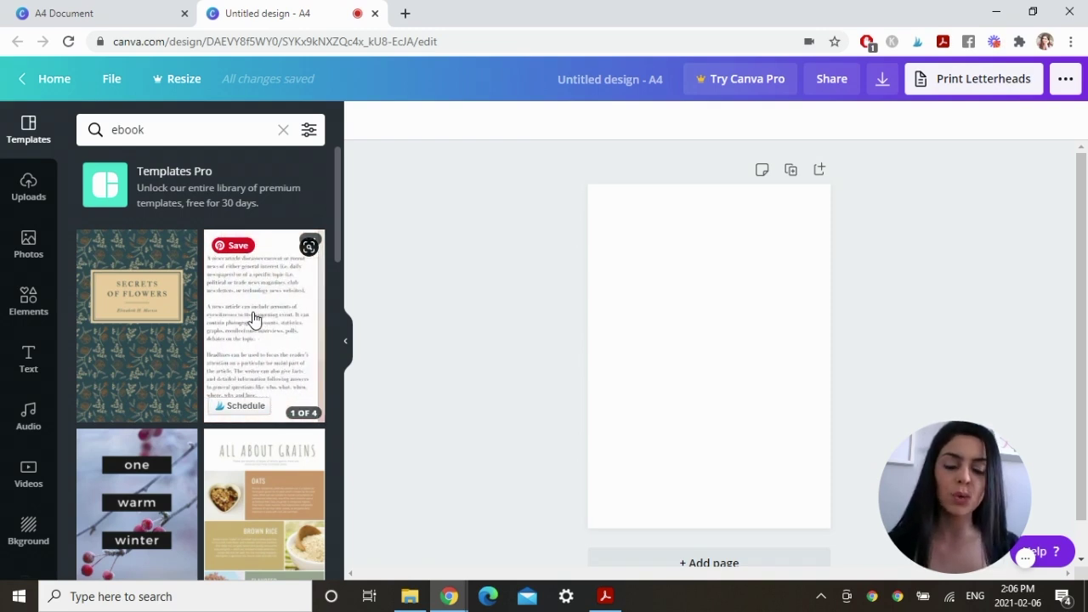
Step: Try pink and blue colour filters, clear them, and open the Search Summer ebook template
click(309, 131)
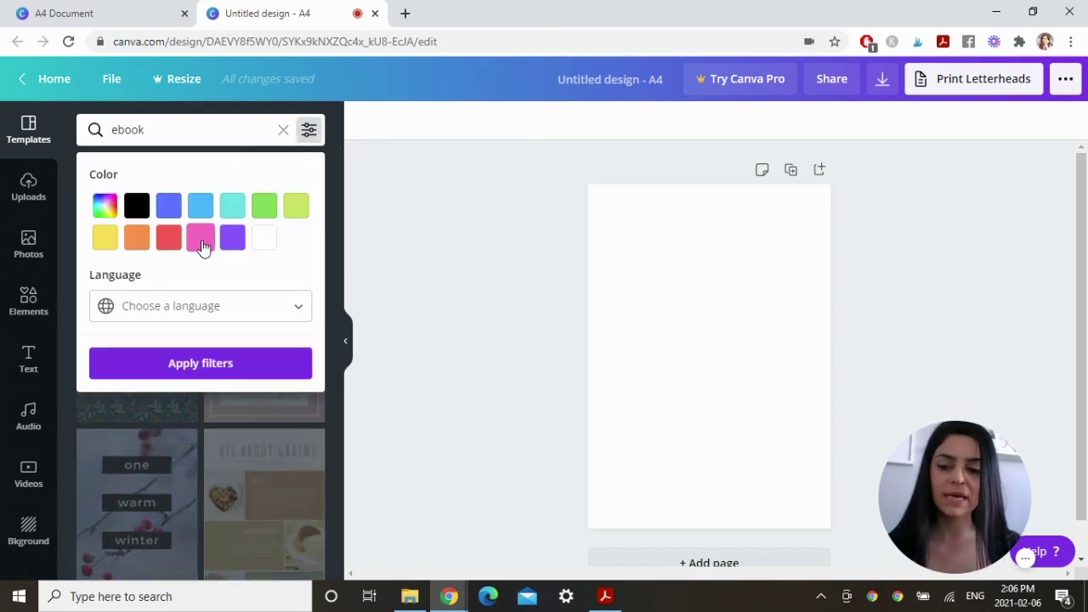
click(206, 242)
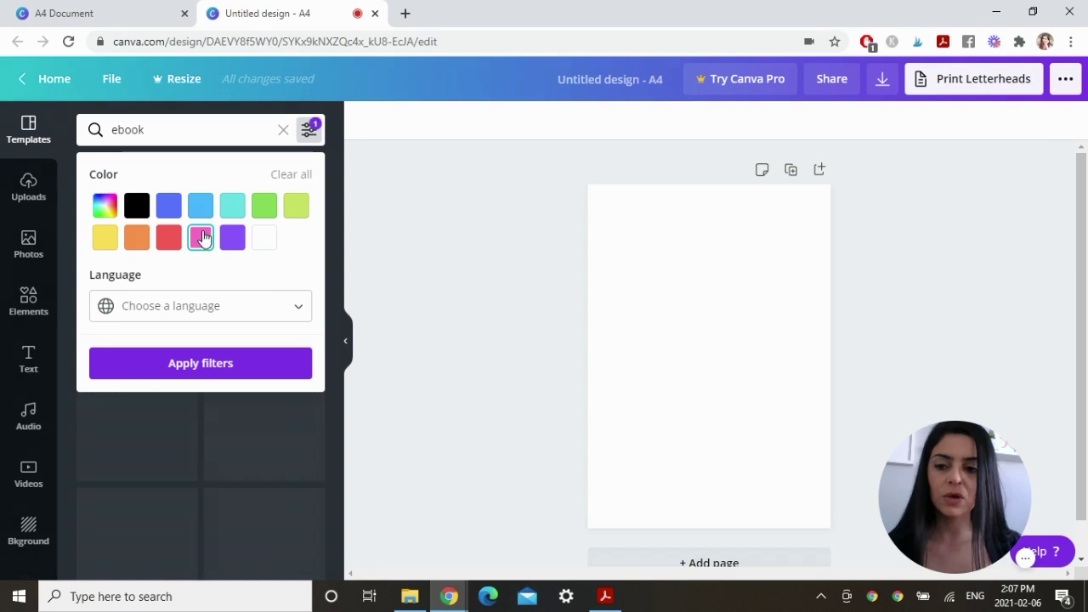
click(174, 208)
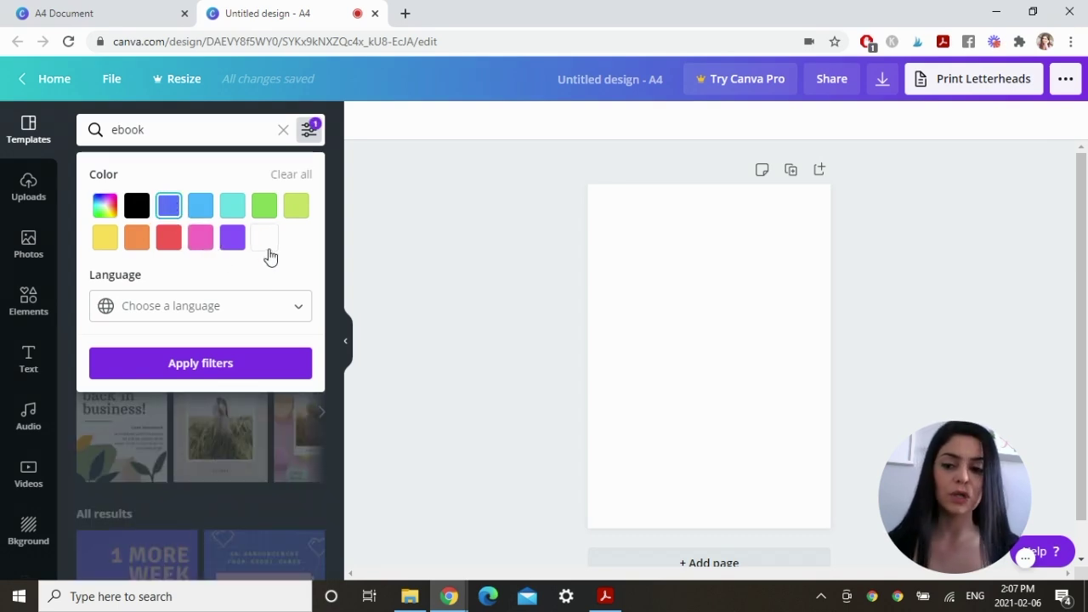
click(304, 175)
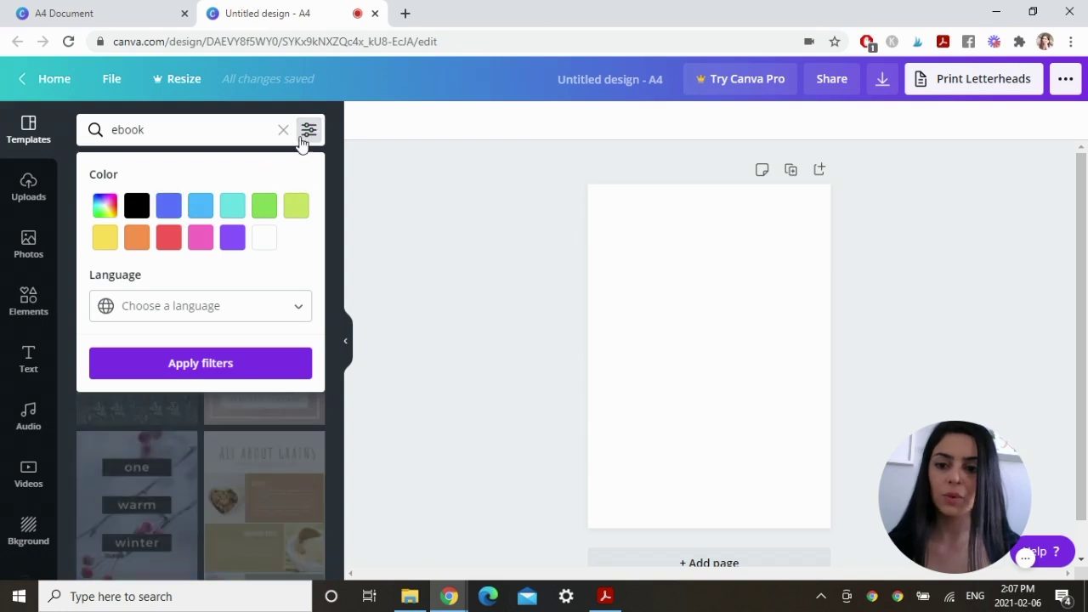
click(308, 132)
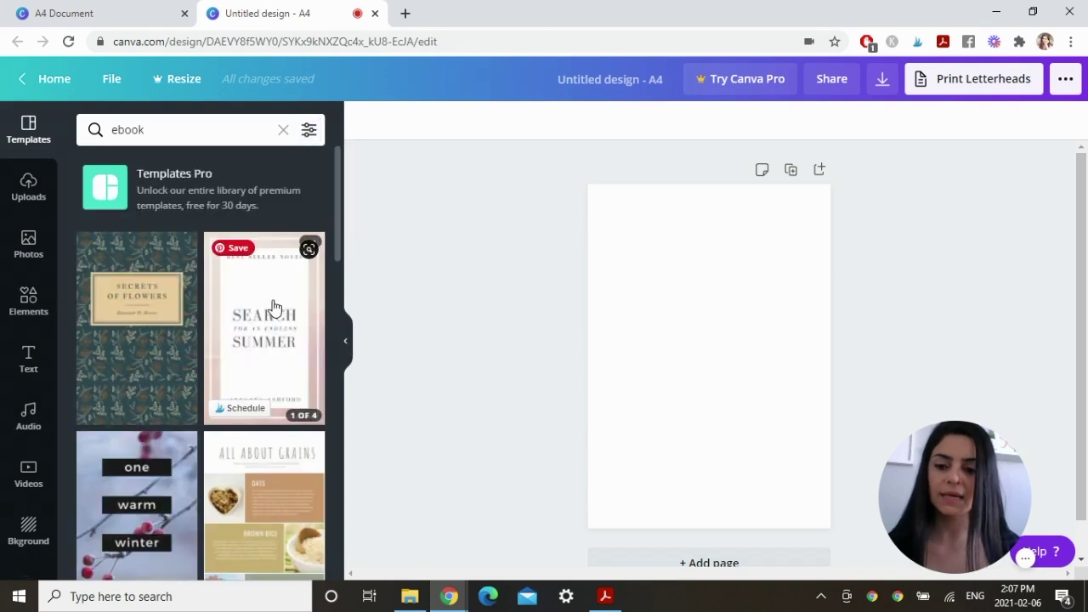
click(275, 311)
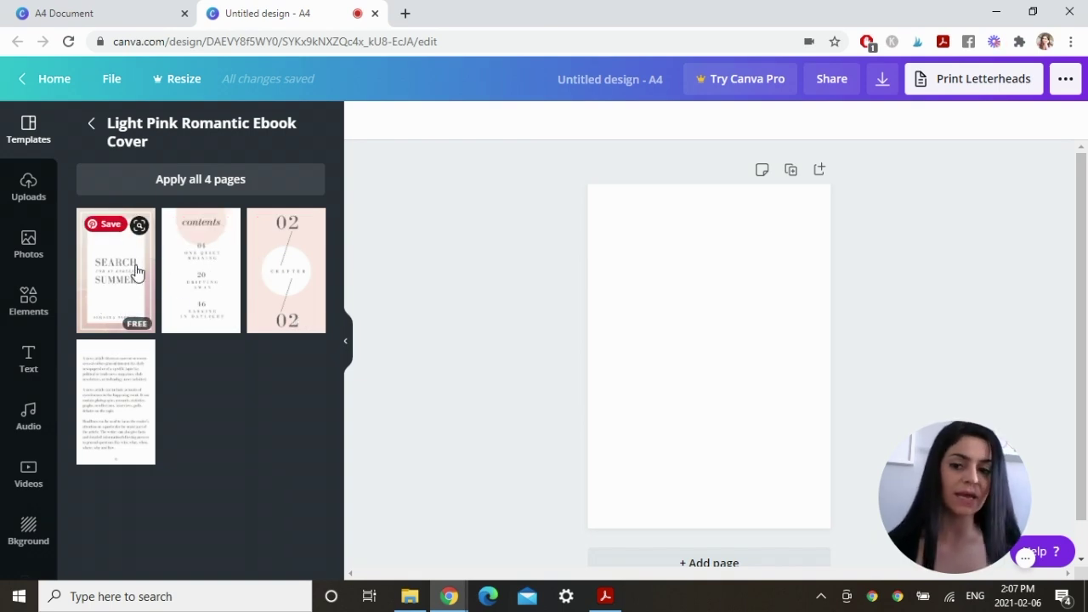
Step: Apply all four template pages and look through the contents and CHAPTER pages
click(191, 181)
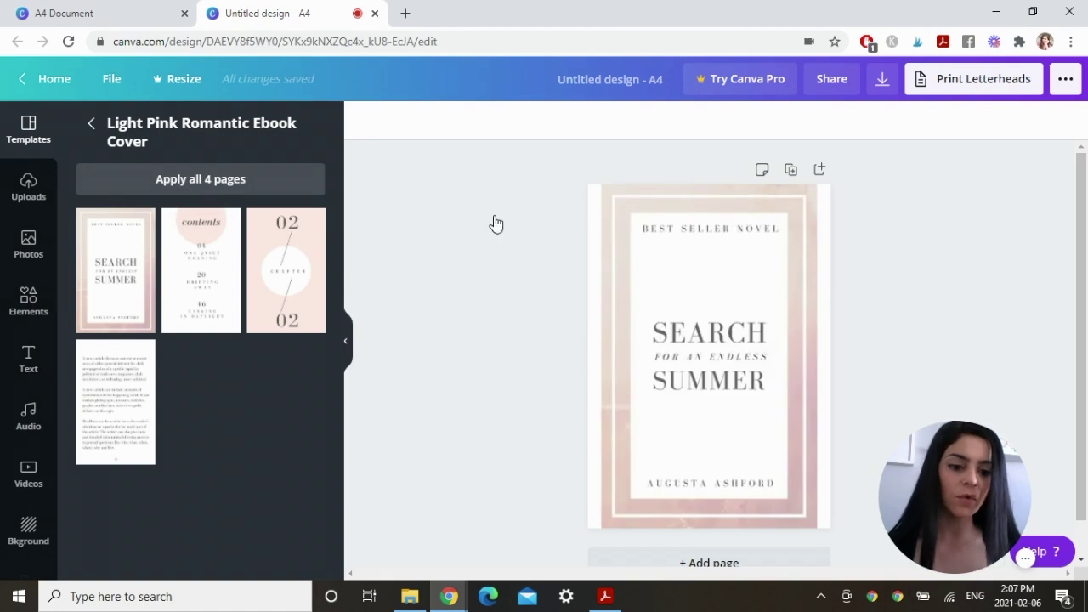
scroll(1084, 259, down, 3)
scroll(1084, 259, down, 5)
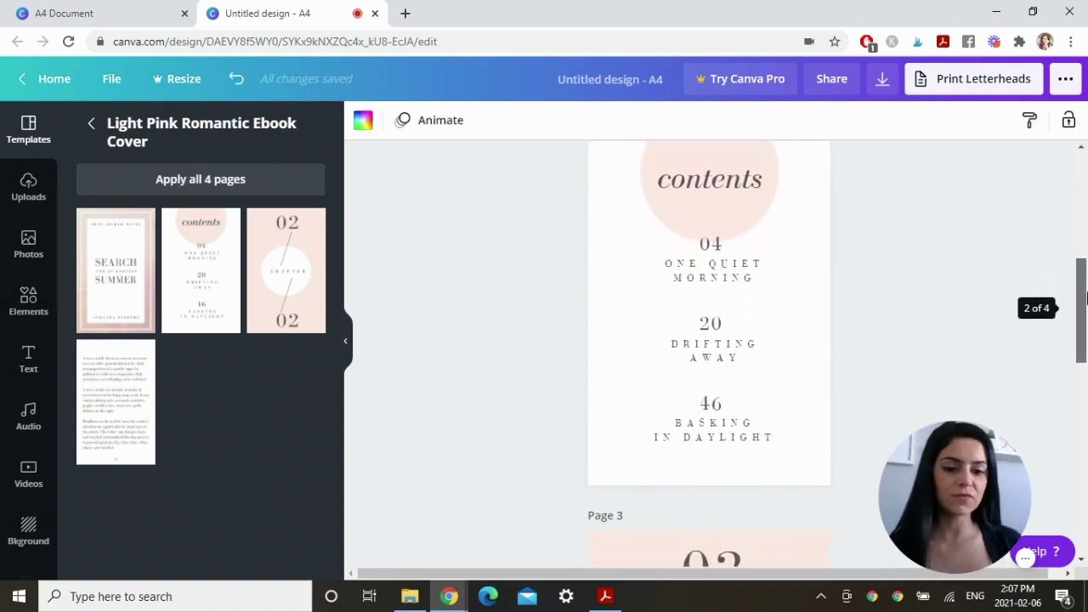
click(741, 248)
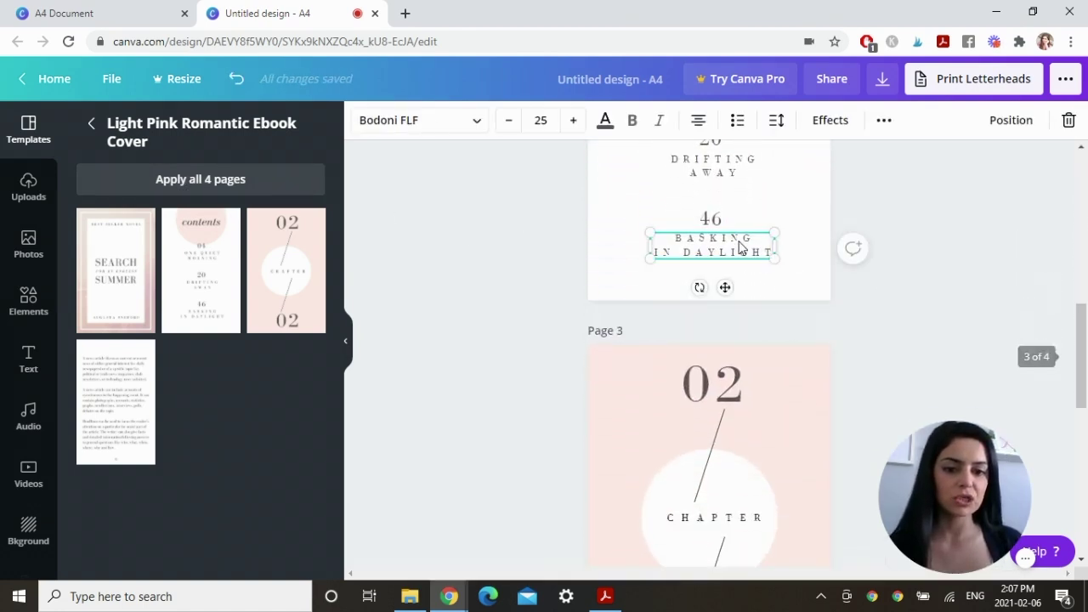
scroll(727, 272, down, 2)
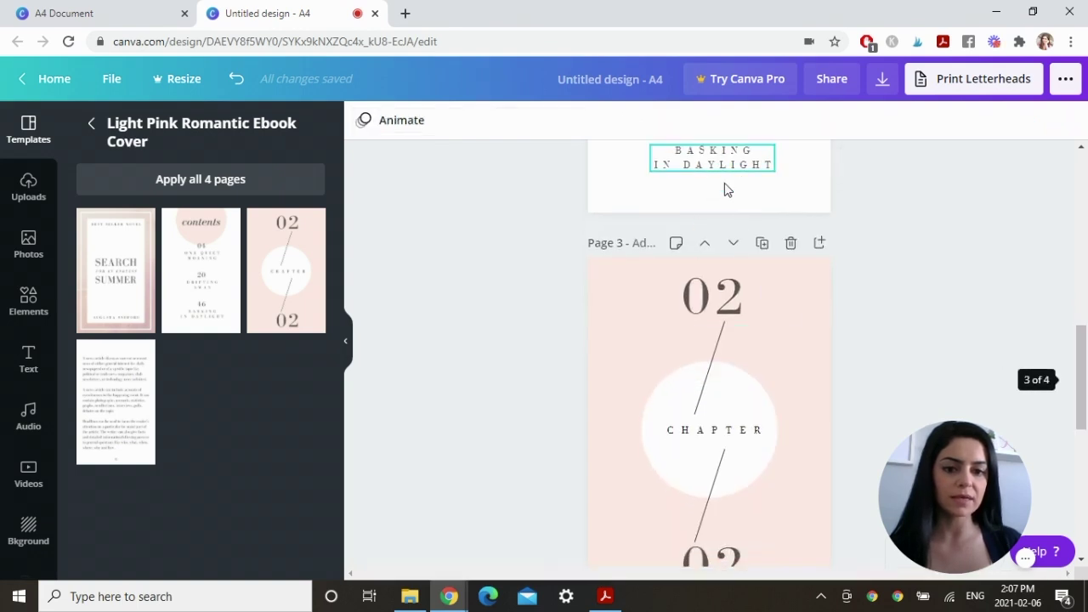
click(806, 326)
scroll(761, 244, down, 3)
click(760, 244)
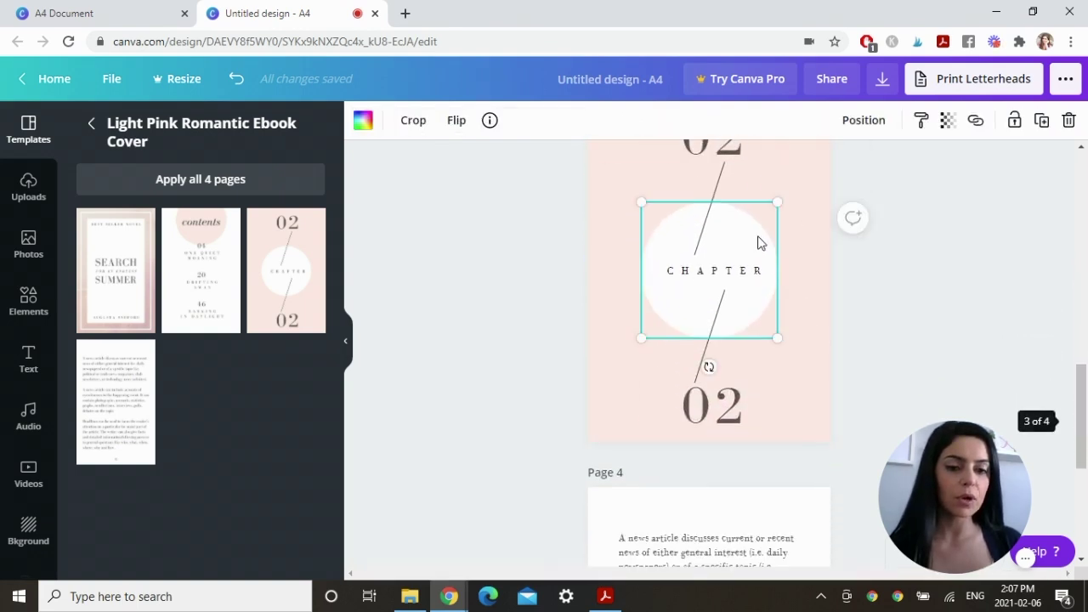
drag(1083, 391, 1086, 483)
click(954, 355)
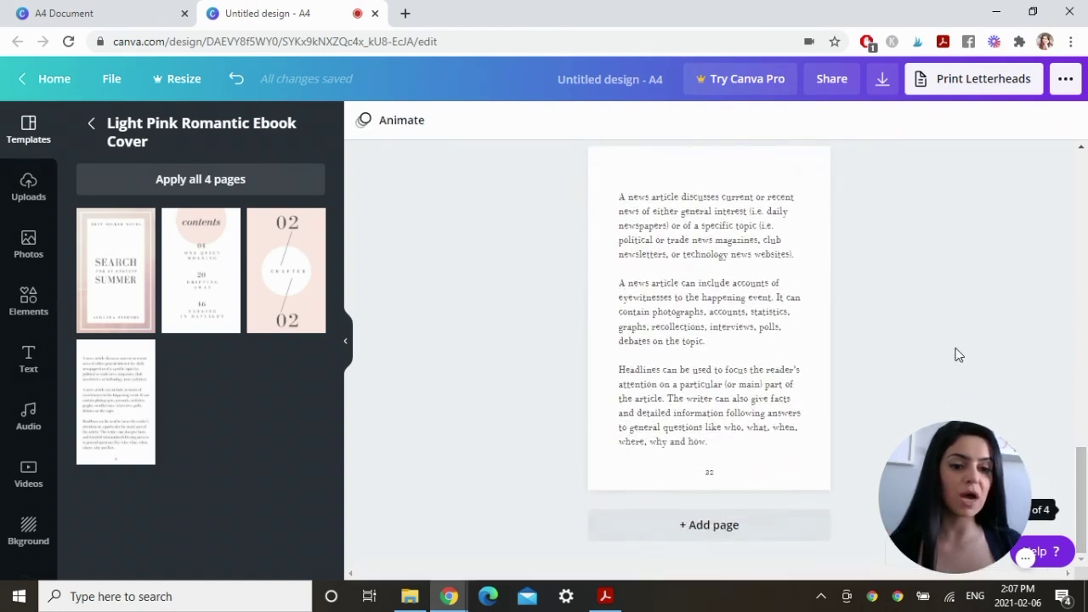
scroll(959, 289, up, 2)
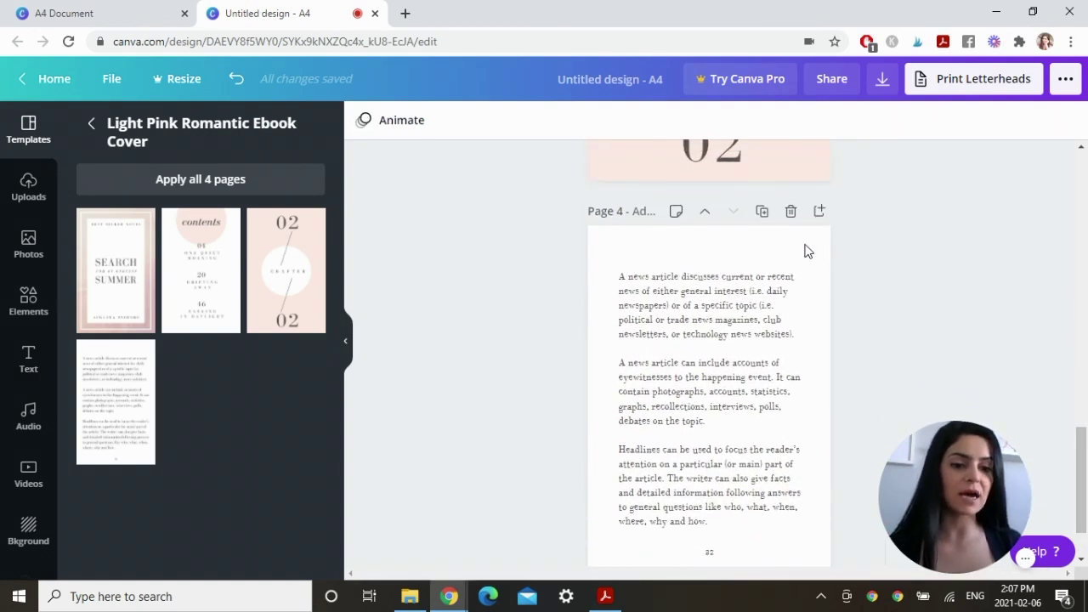
Step: Delete pages 4, 3 and 2, leaving only the cover
click(790, 217)
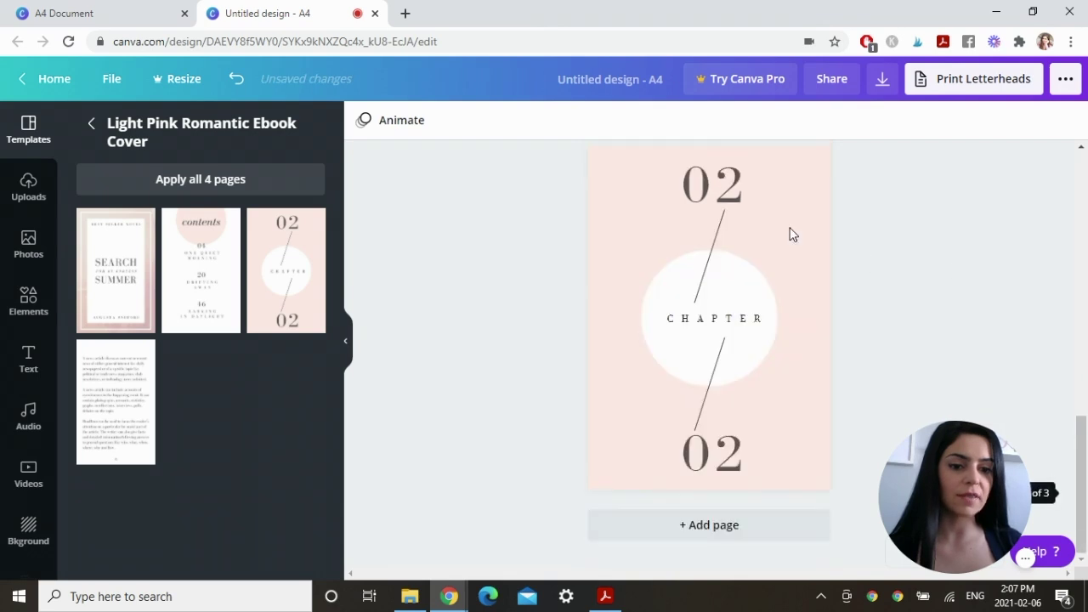
click(790, 213)
scroll(850, 302, up, 2)
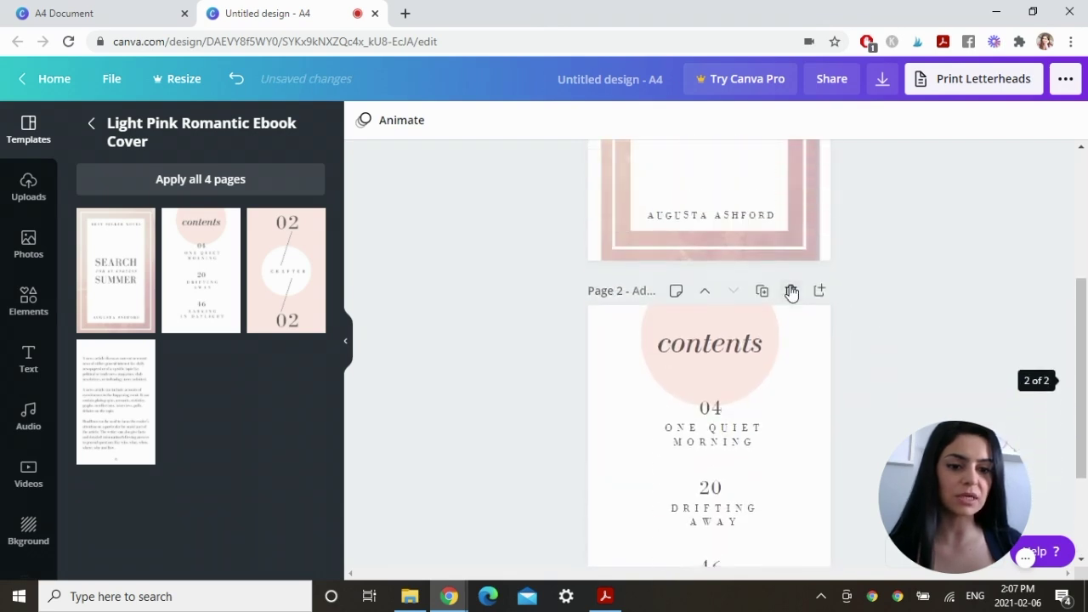
click(789, 289)
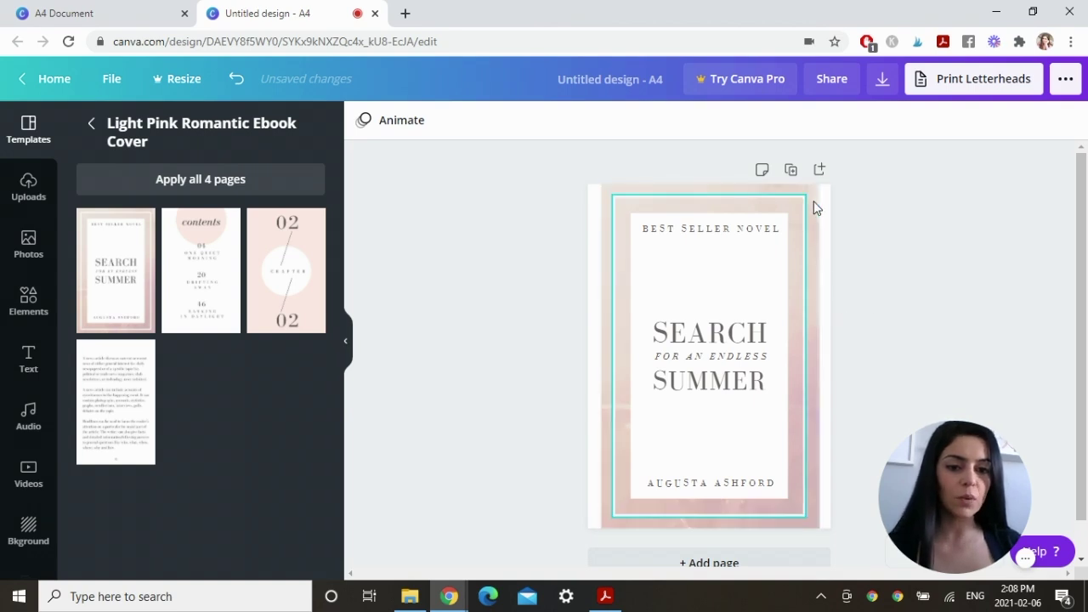
Step: Place the uploaded desk photo on the cover and send it behind the pink frame
click(32, 188)
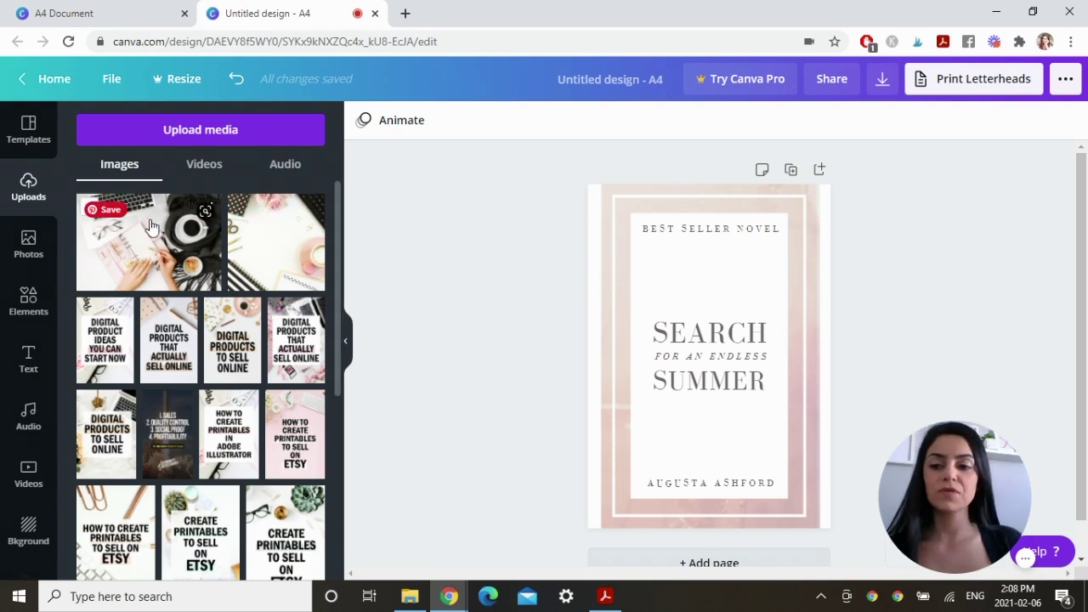
drag(143, 224, 654, 246)
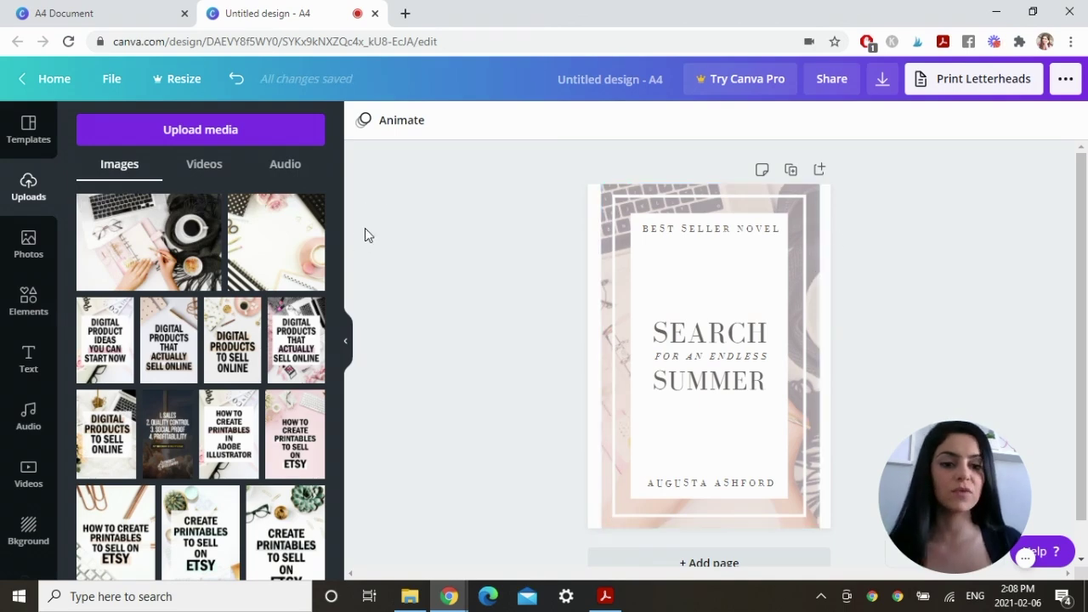
click(212, 134)
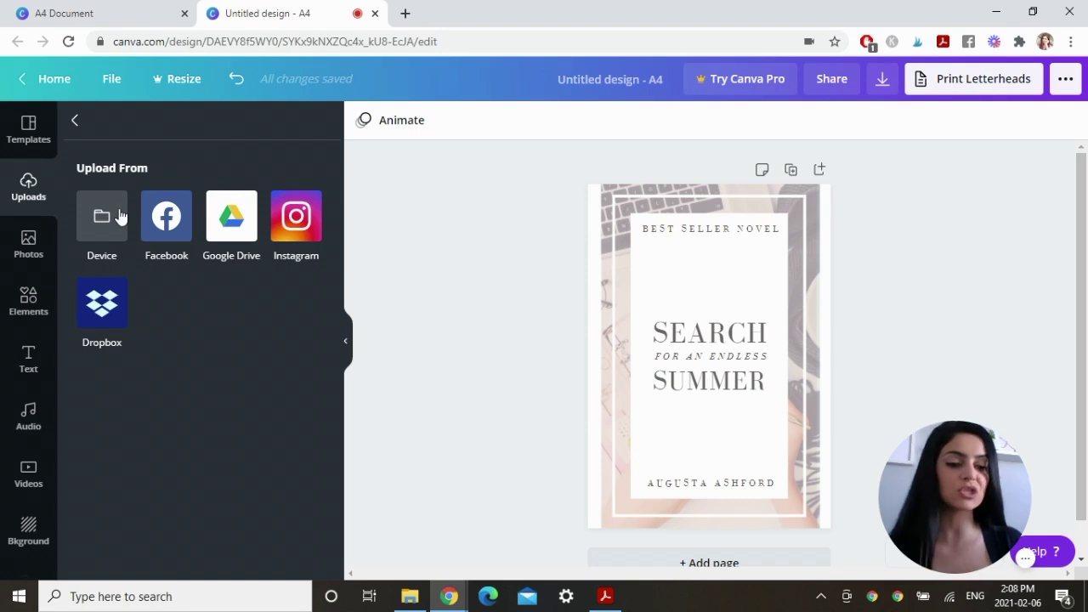
click(75, 120)
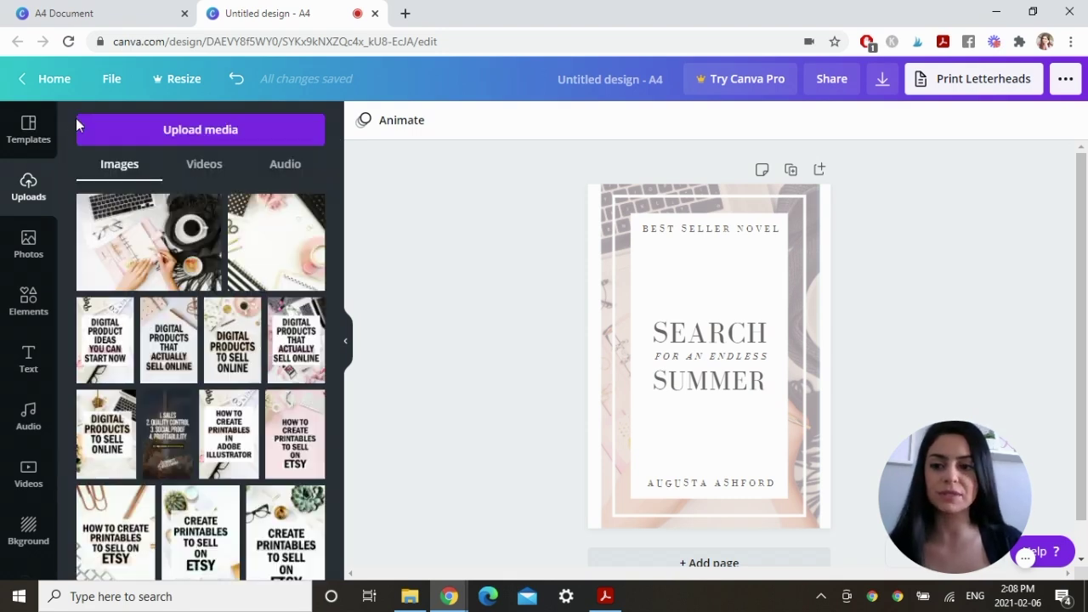
click(812, 214)
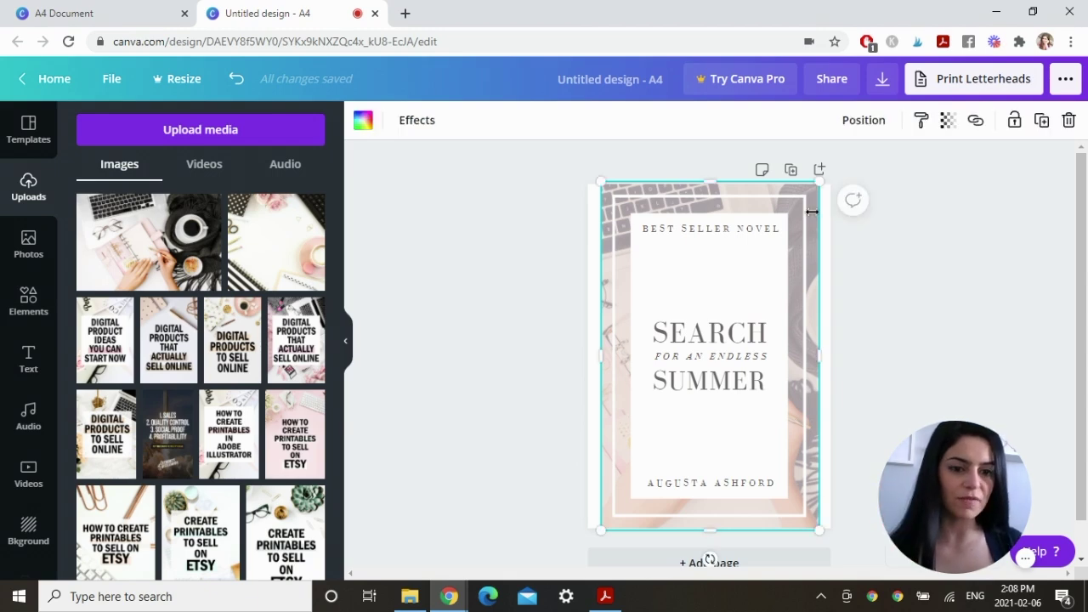
right_click(811, 224)
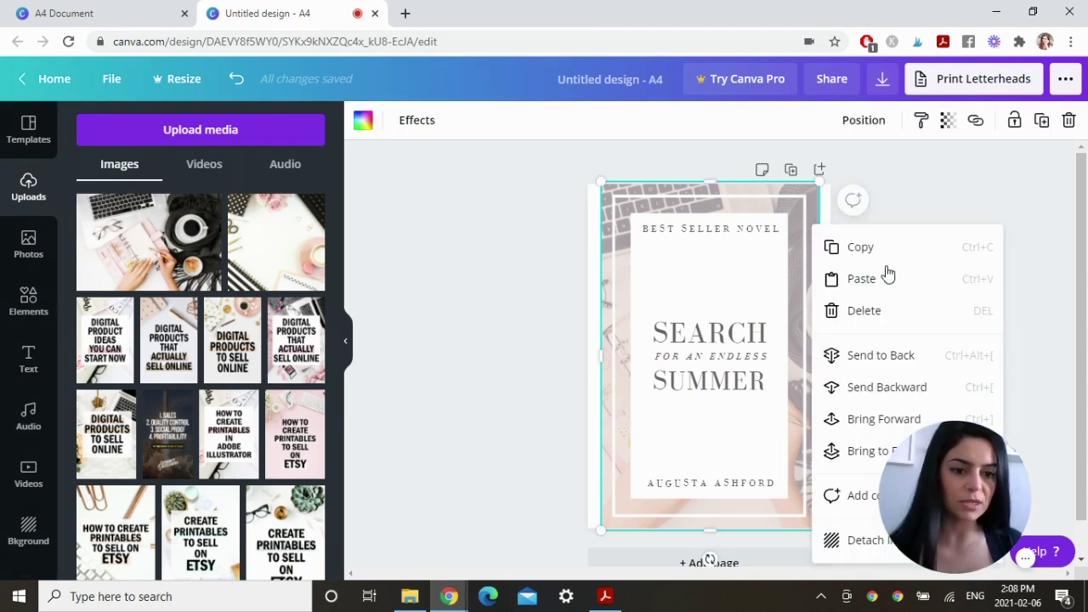
click(889, 357)
click(841, 234)
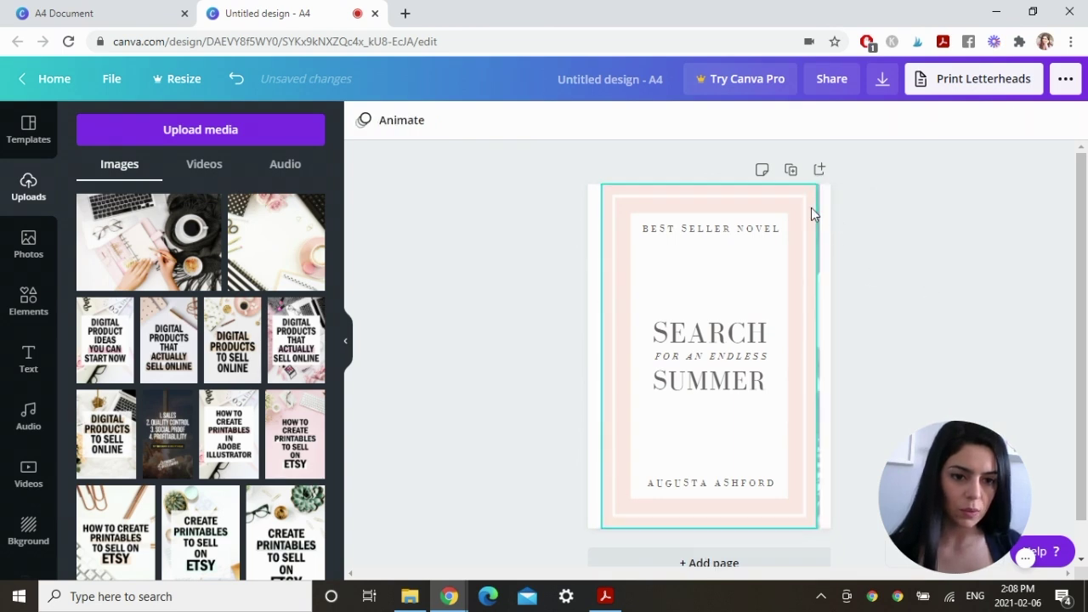
Step: Stretch the desk photo by its corners until it covers the whole page
click(811, 208)
key(Delete)
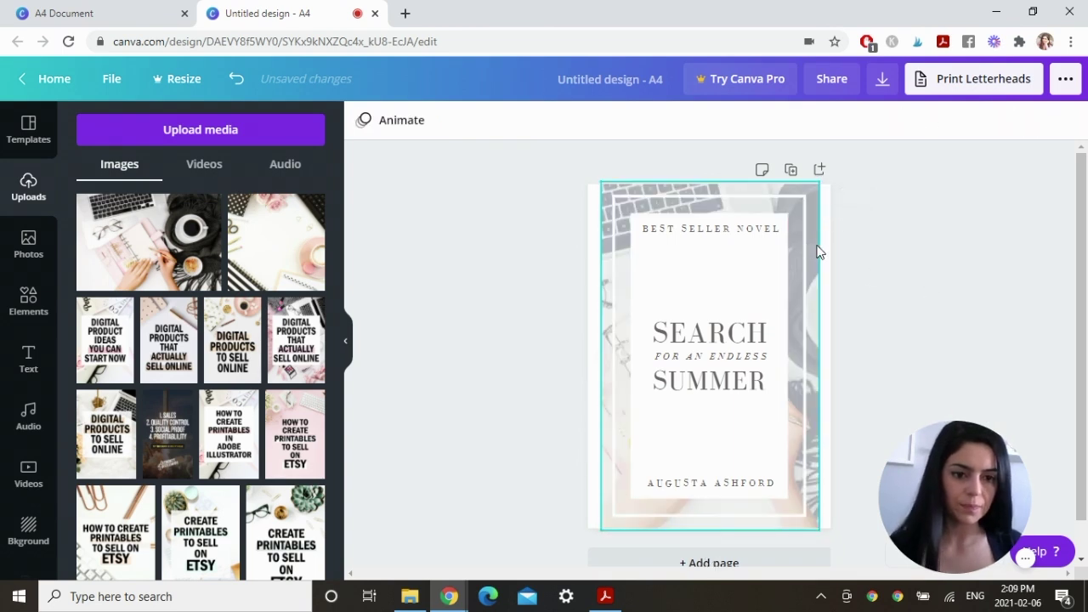
click(814, 242)
drag(819, 184, 827, 167)
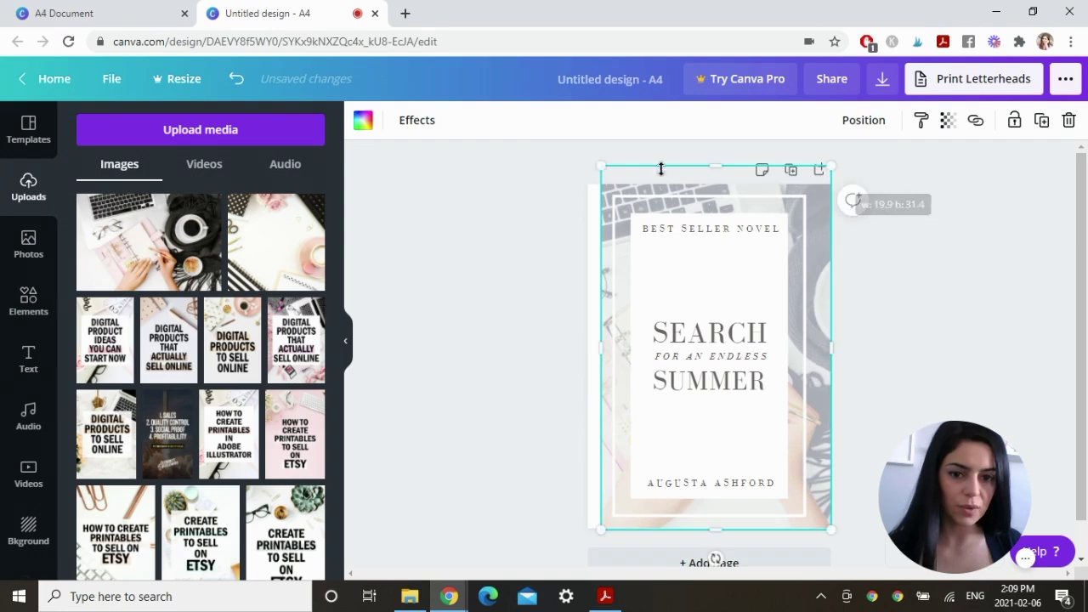
drag(603, 165, 590, 154)
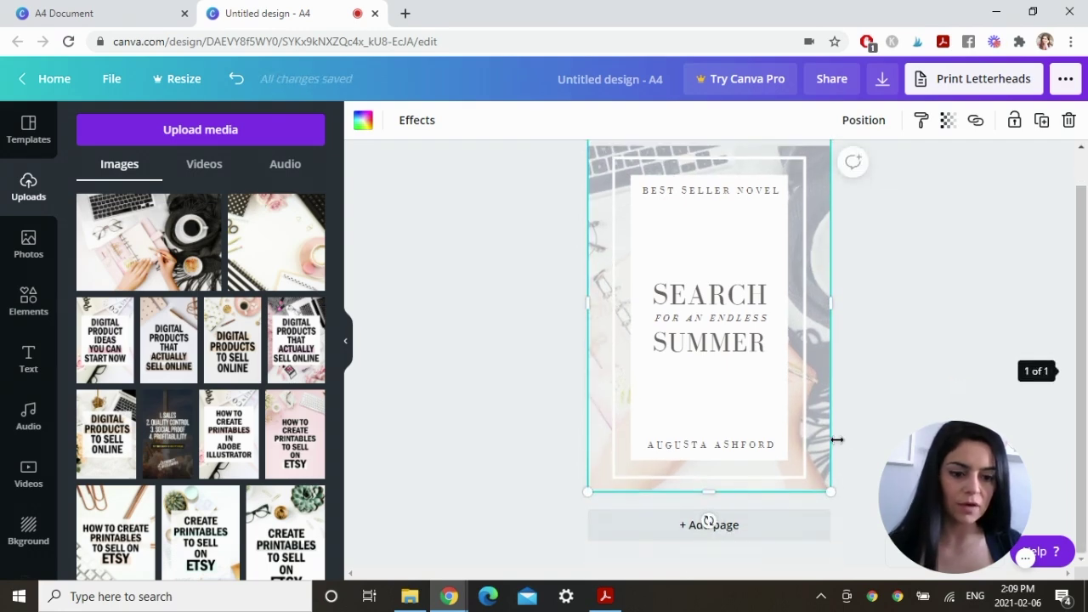
drag(830, 491, 850, 505)
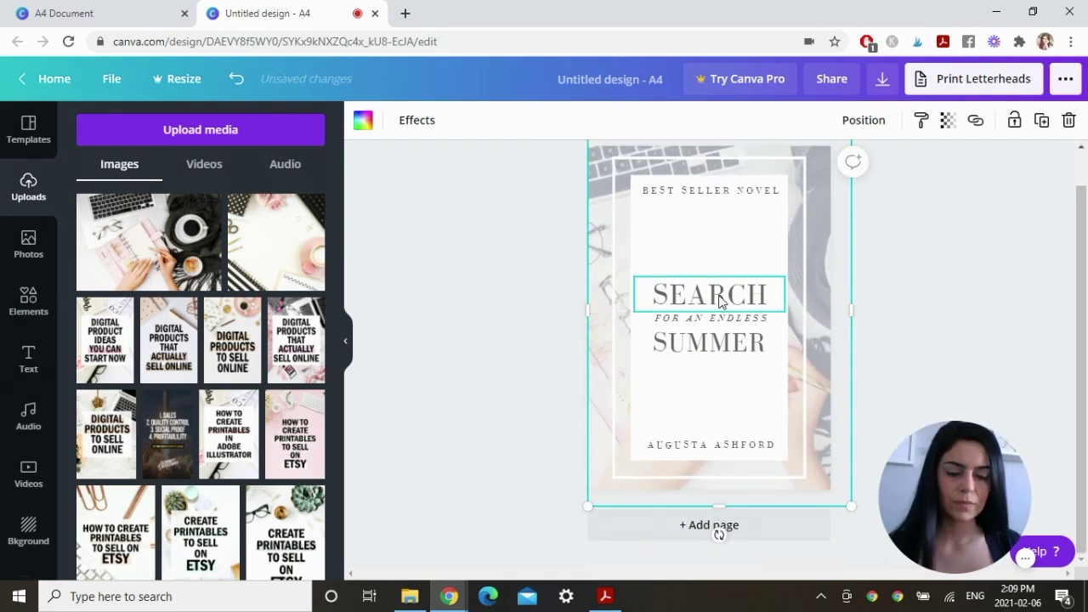
Step: Retitle the cover 'HOW TO USE PINTEREST FOR YOUR BUSINESS' and tighten its line height
double_click(719, 297)
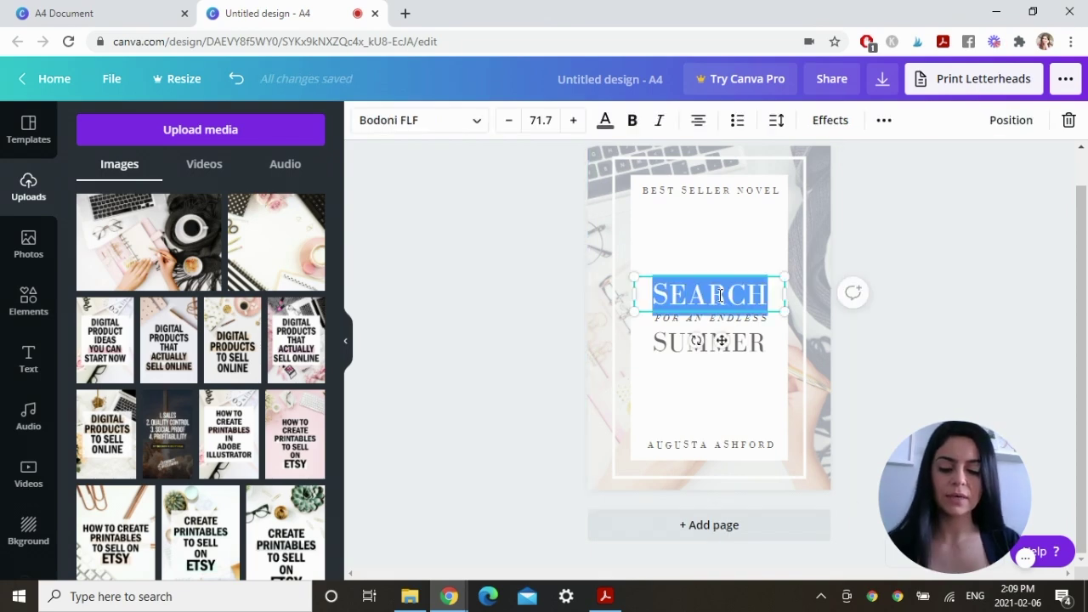
text(II)
text(OW TO)
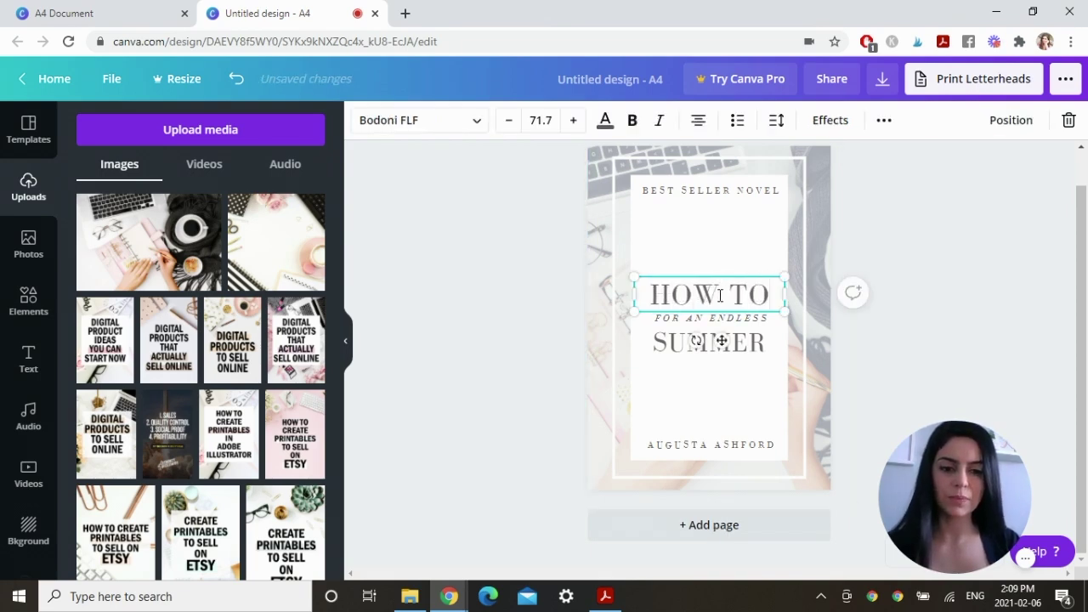
double_click(750, 319)
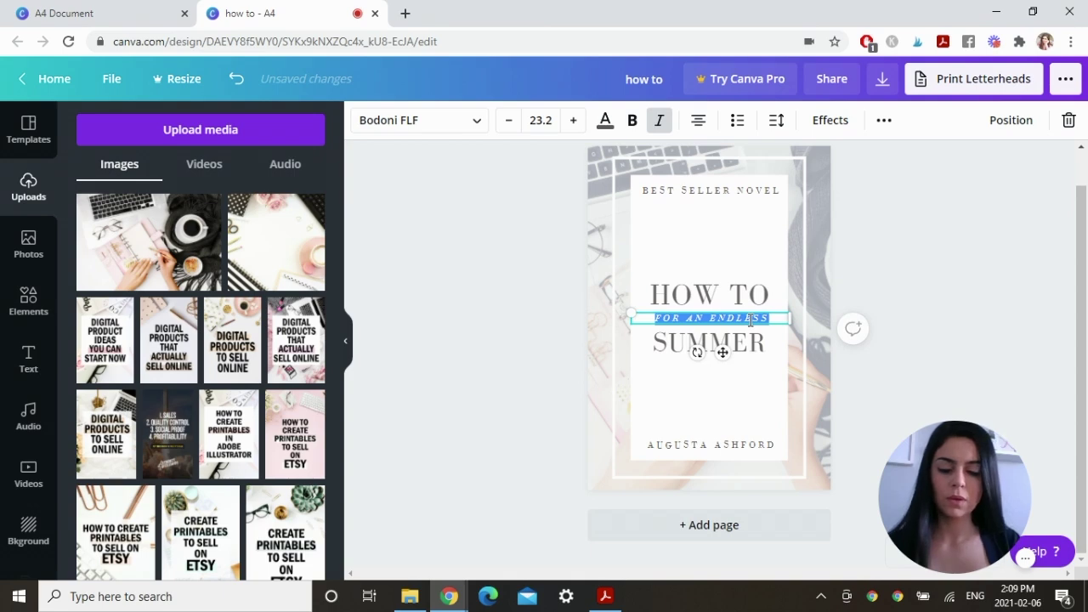
text(USE PINTEREST)
click(753, 342)
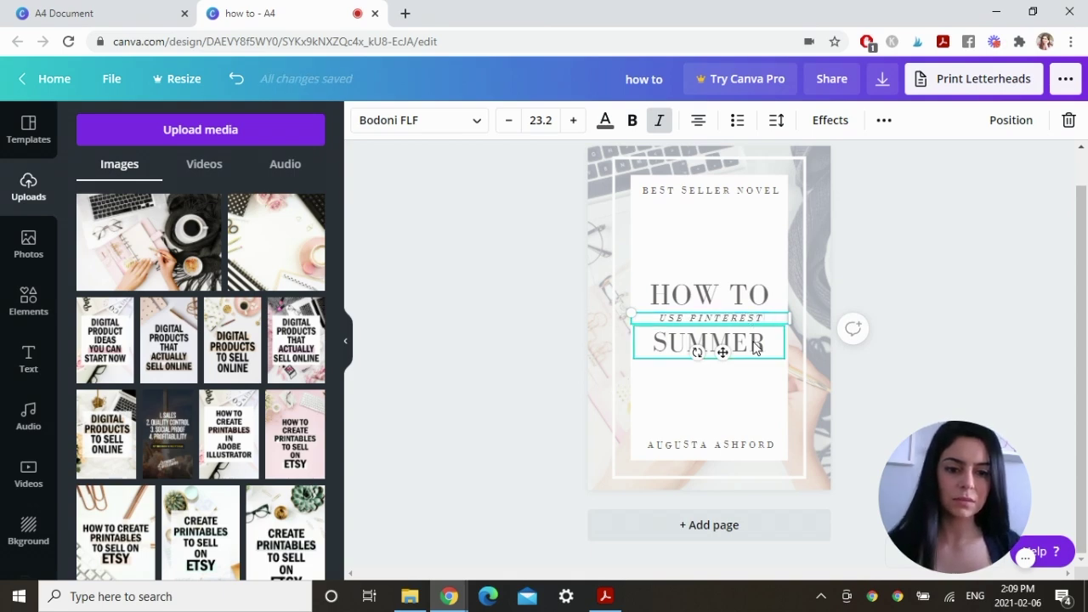
double_click(755, 342)
text(FOR YOUR)
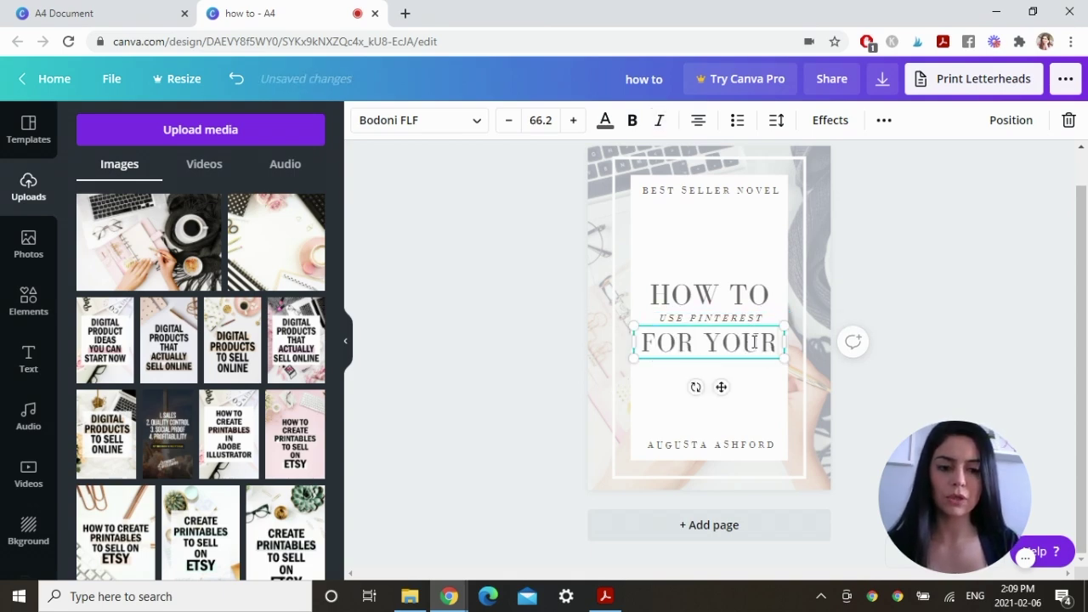
text( BUSINESS)
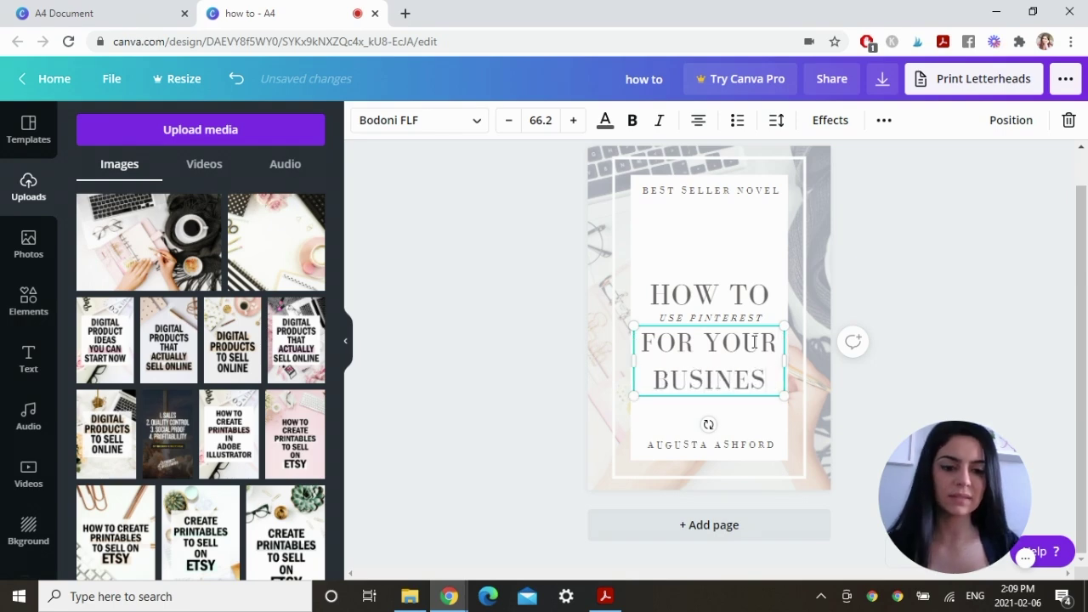
key(ctrl+a)
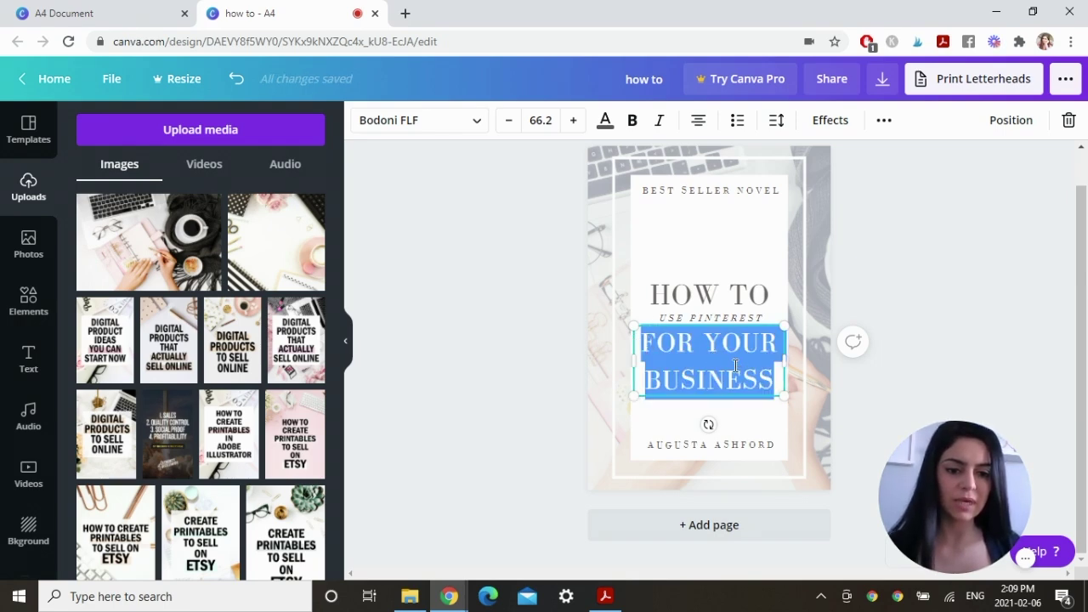
click(780, 125)
drag(907, 208, 892, 209)
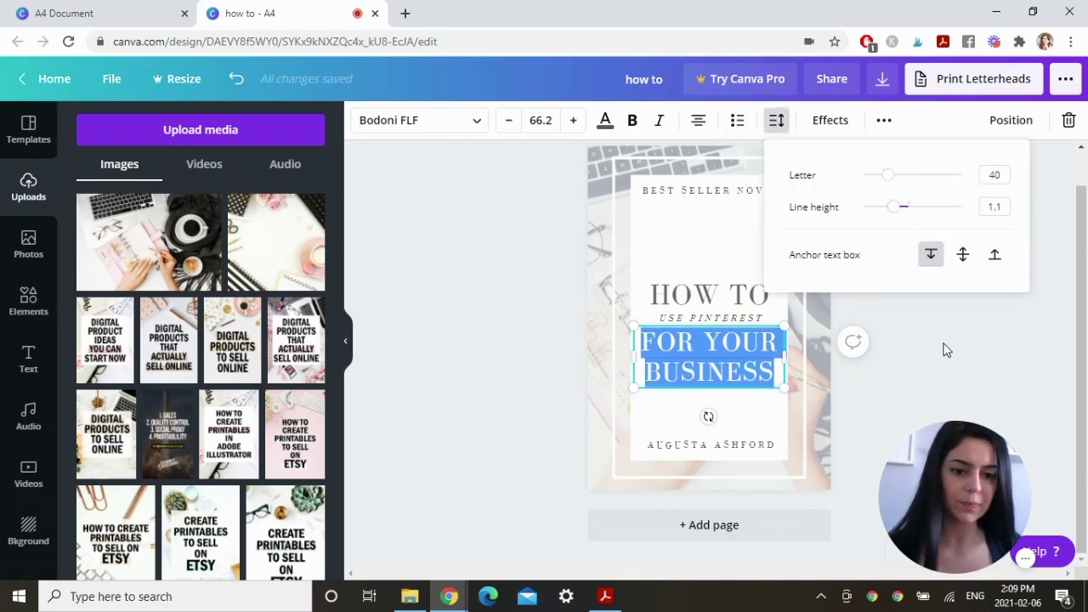
Step: Replace the bottom line with the author byline and the top line with '5 STEPS TO TRAFFIC GROWTH'
triple_click(740, 445)
text(BY SANDRA DI)
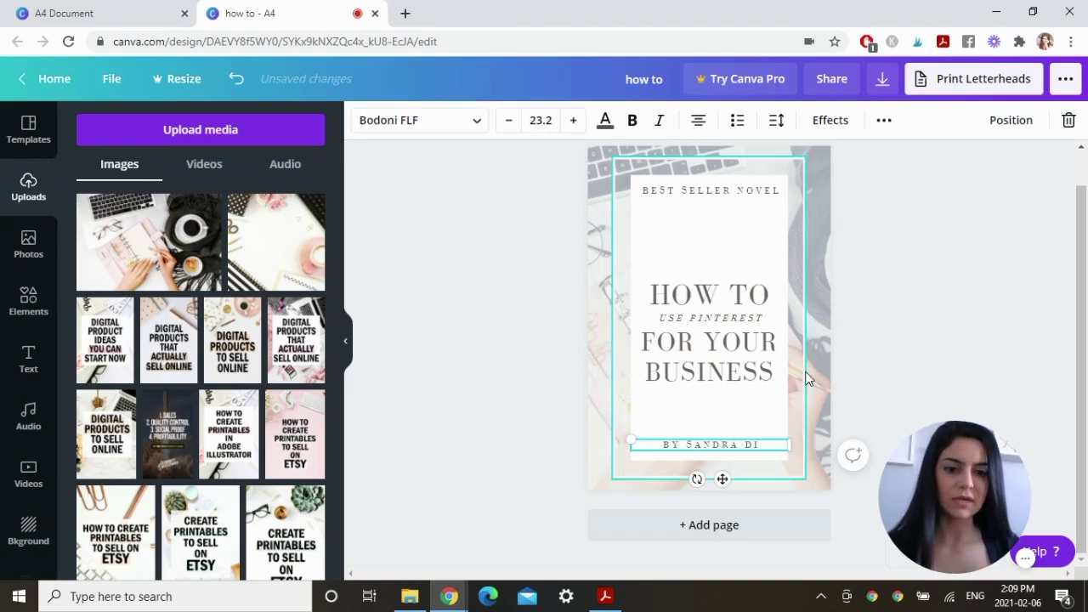
triple_click(757, 189)
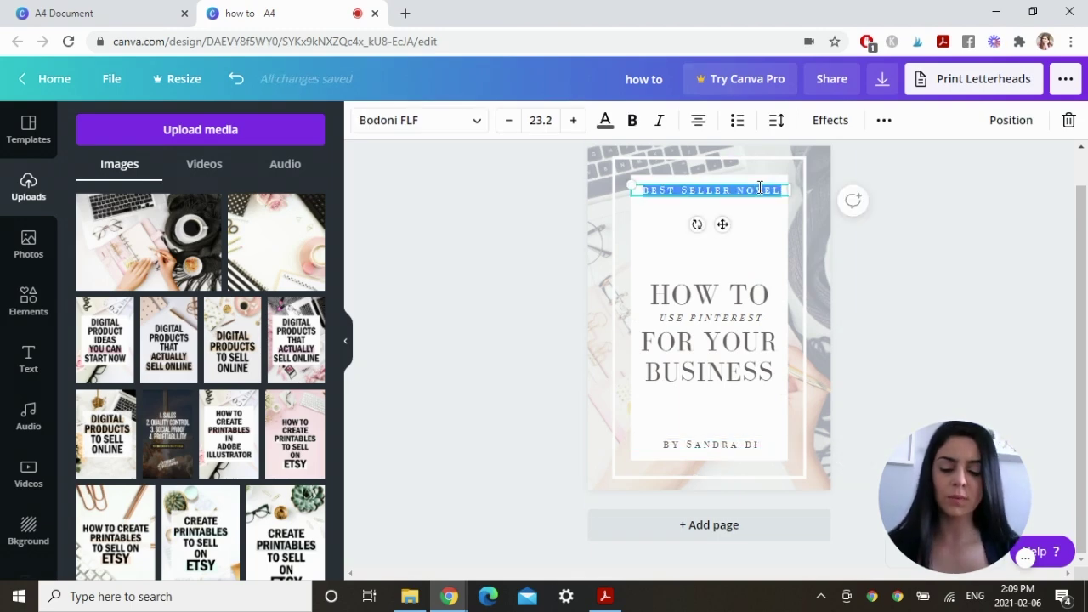
text(5 STEPS)
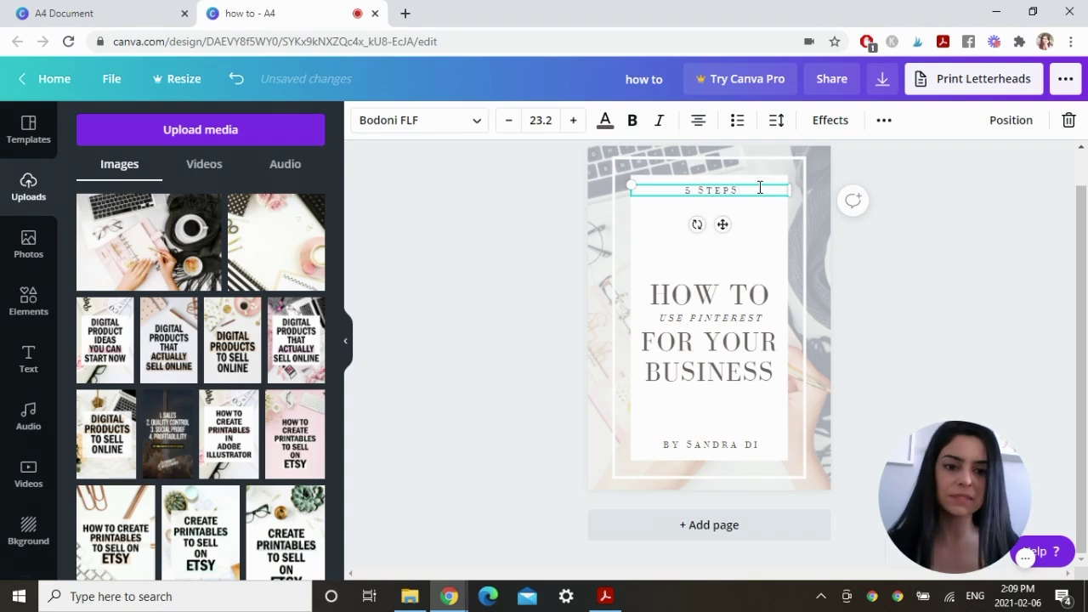
text( TO TRAFFIC)
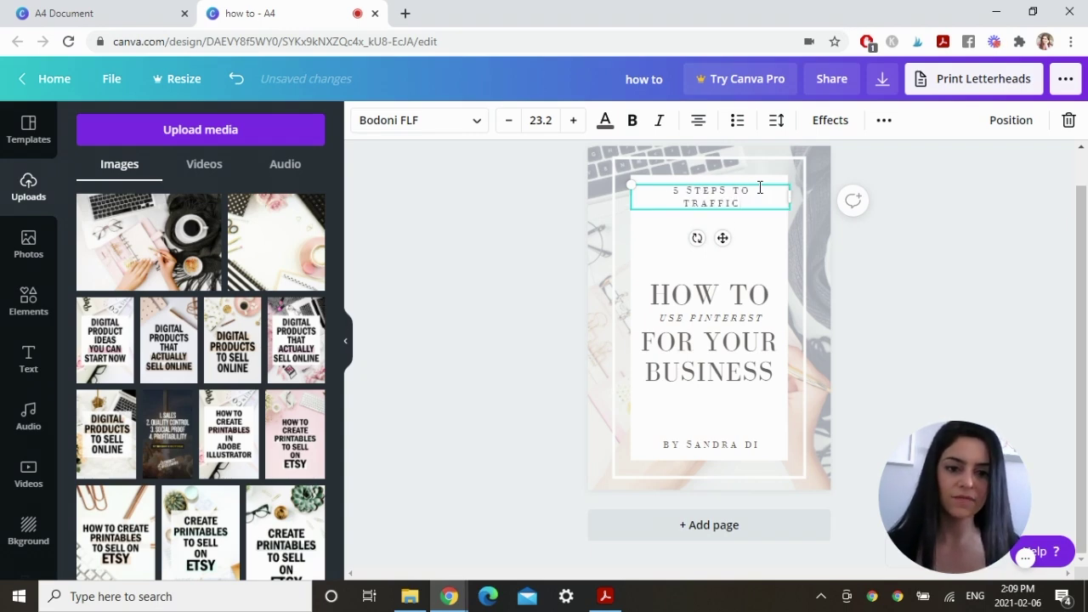
text( GROWTH)
click(929, 385)
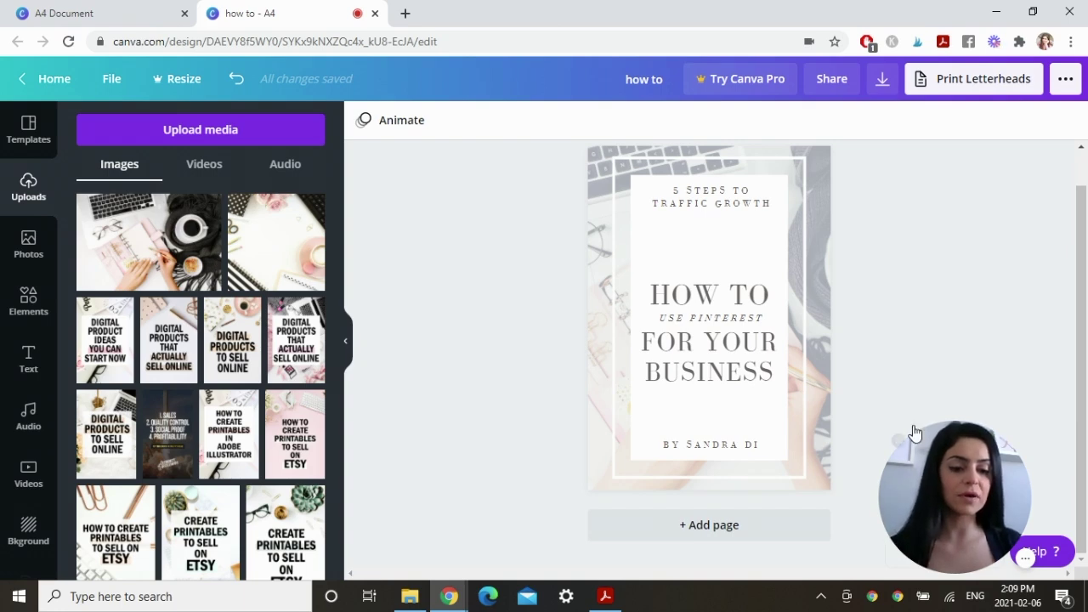
Step: Add a second page with a thin, full-width light beige bar across the top
click(709, 526)
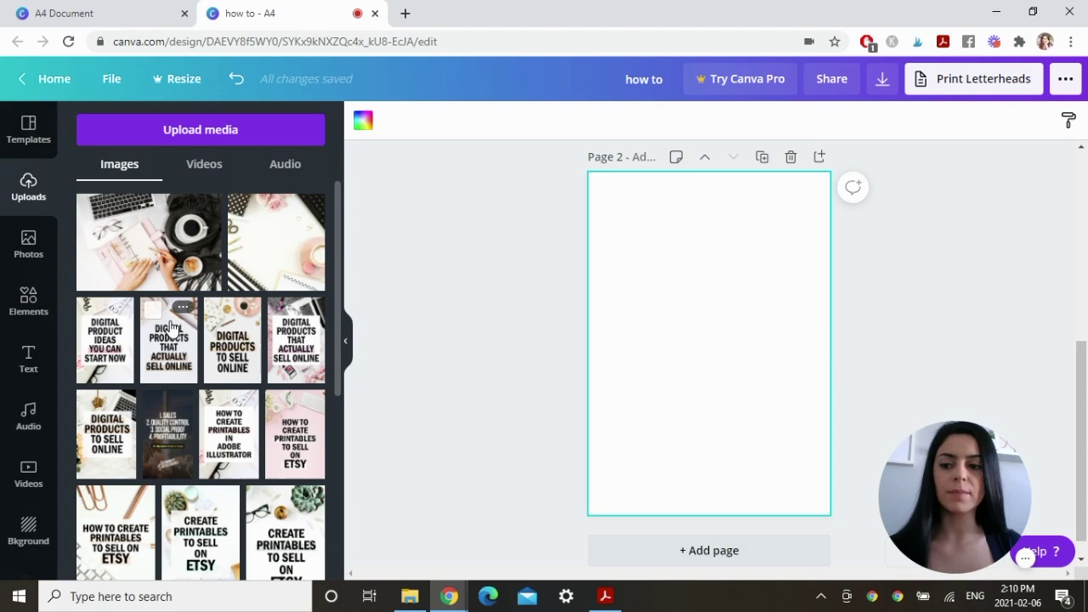
click(28, 306)
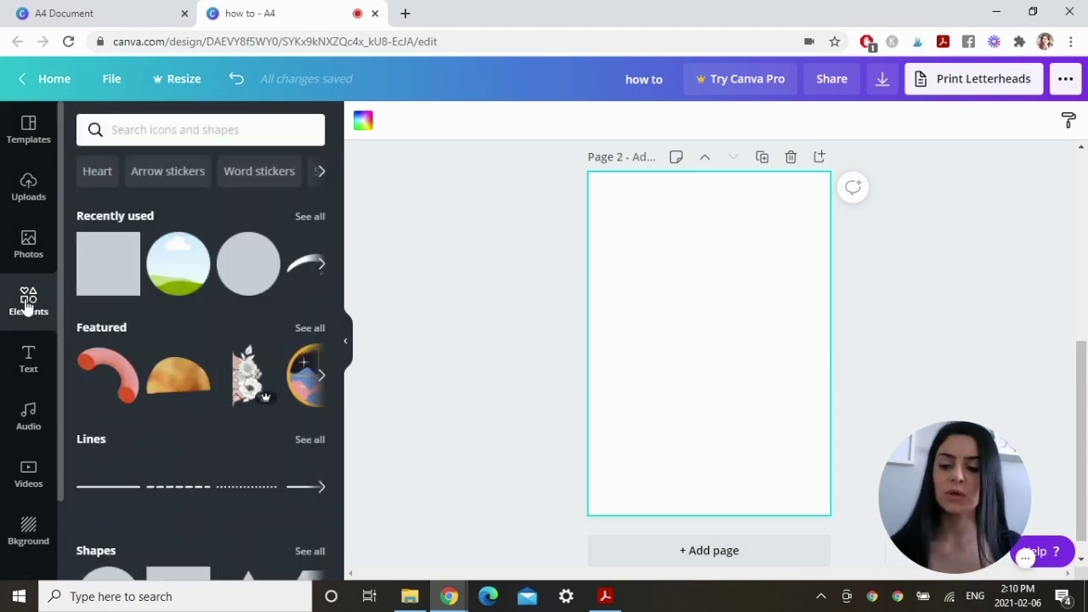
click(106, 268)
drag(692, 306, 636, 225)
drag(721, 238, 811, 261)
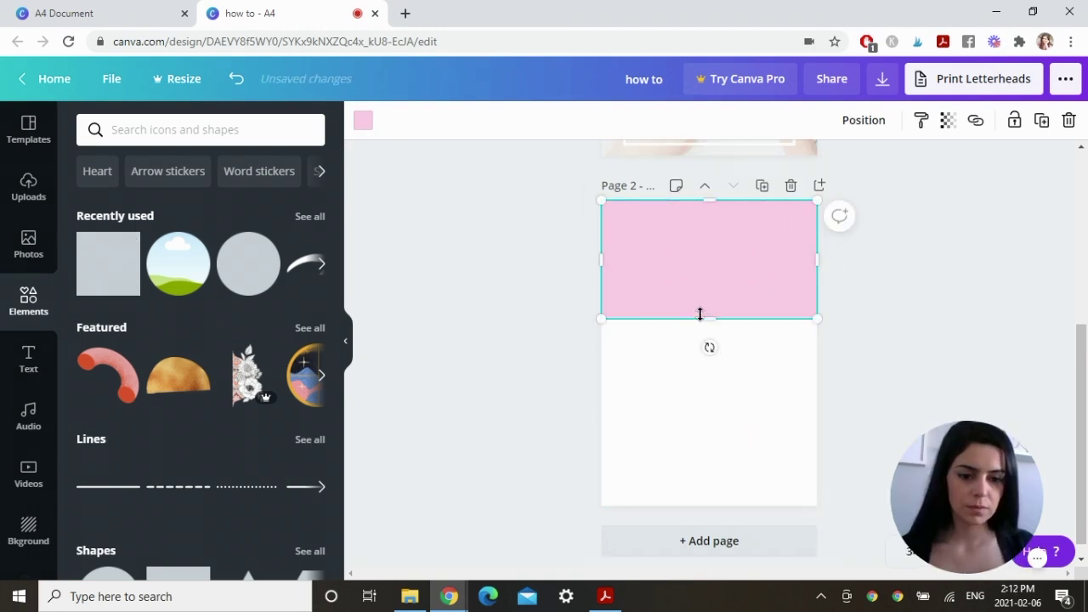
drag(699, 316, 711, 220)
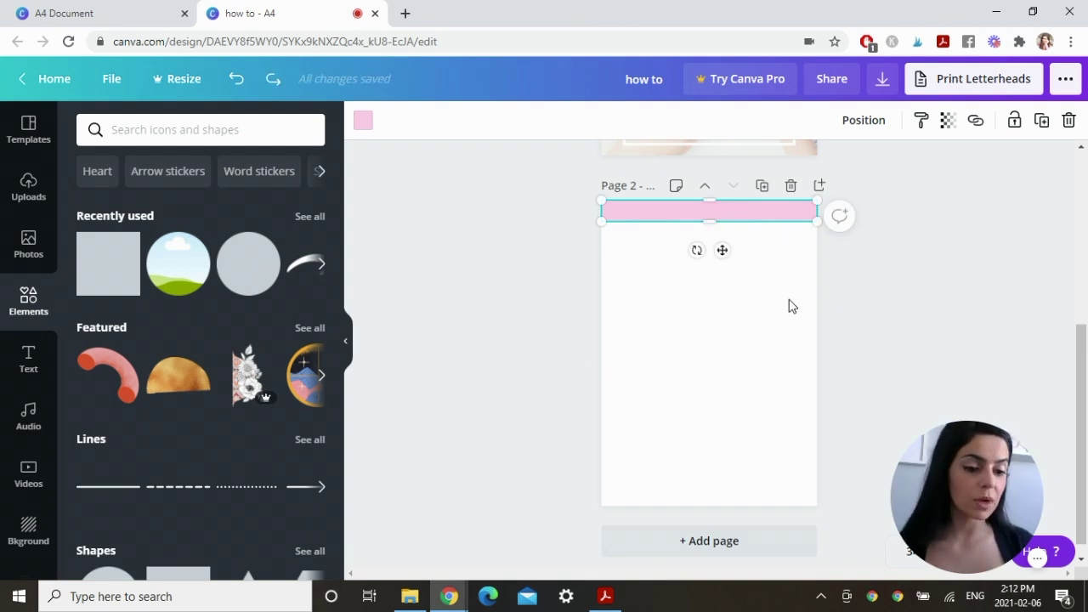
click(365, 128)
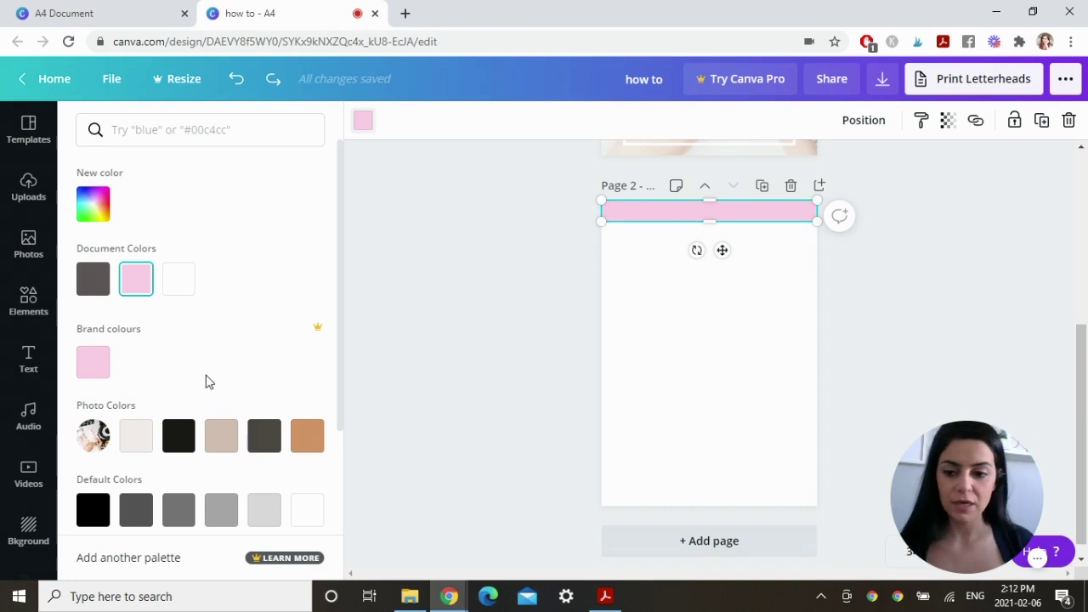
click(136, 436)
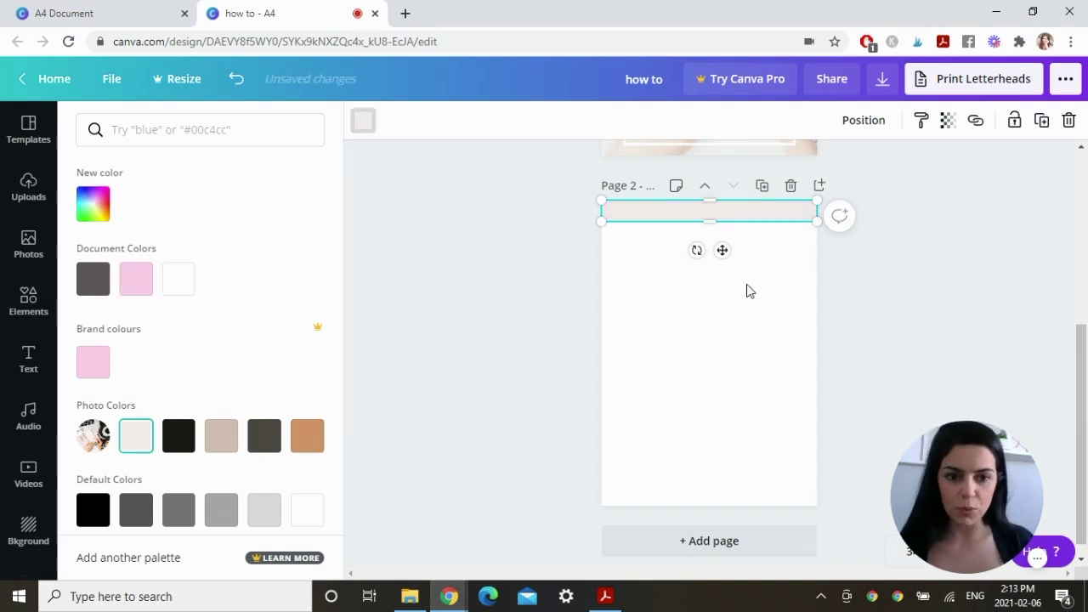
Step: Duplicate the beige bar and place the copy along the page's bottom edge
key(Escape)
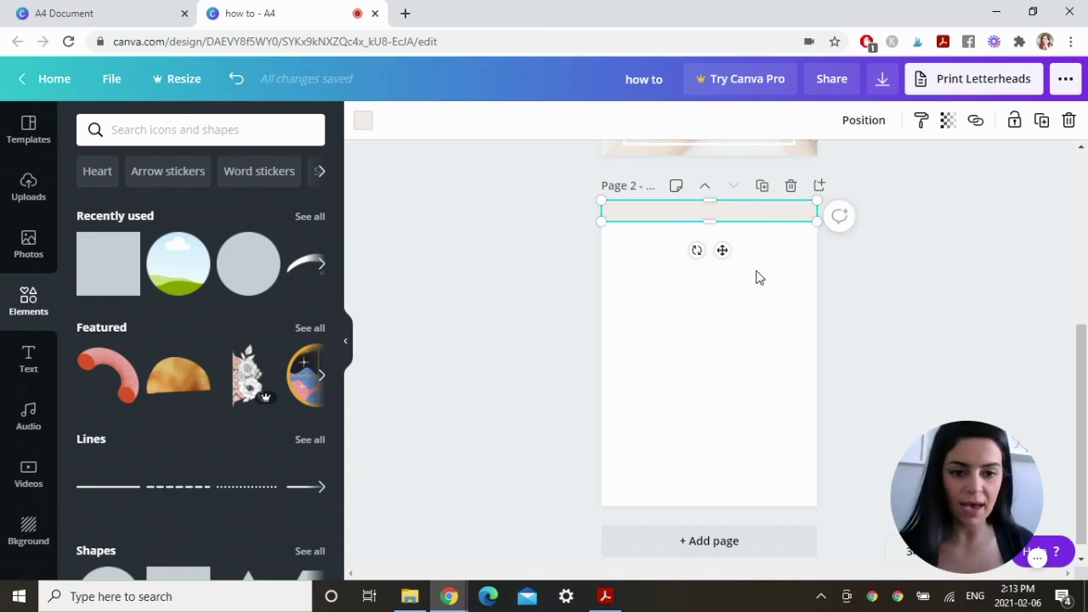
drag(745, 214, 751, 220)
drag(754, 316, 743, 495)
click(927, 342)
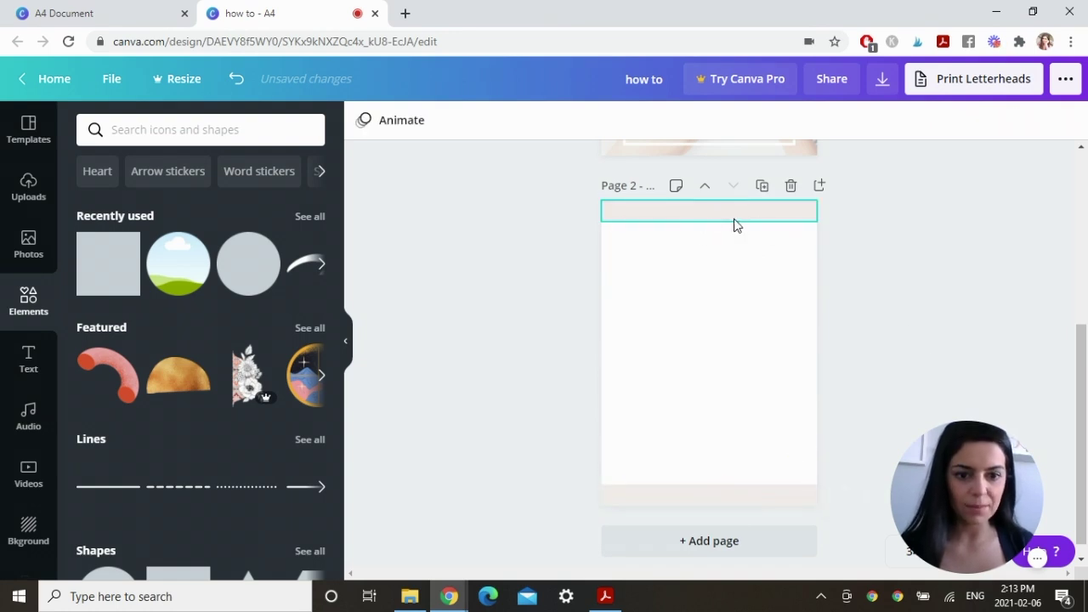
Step: Add a 'How to Use Pinterest for your Business' title in Bodoni FLF at size 32
click(28, 357)
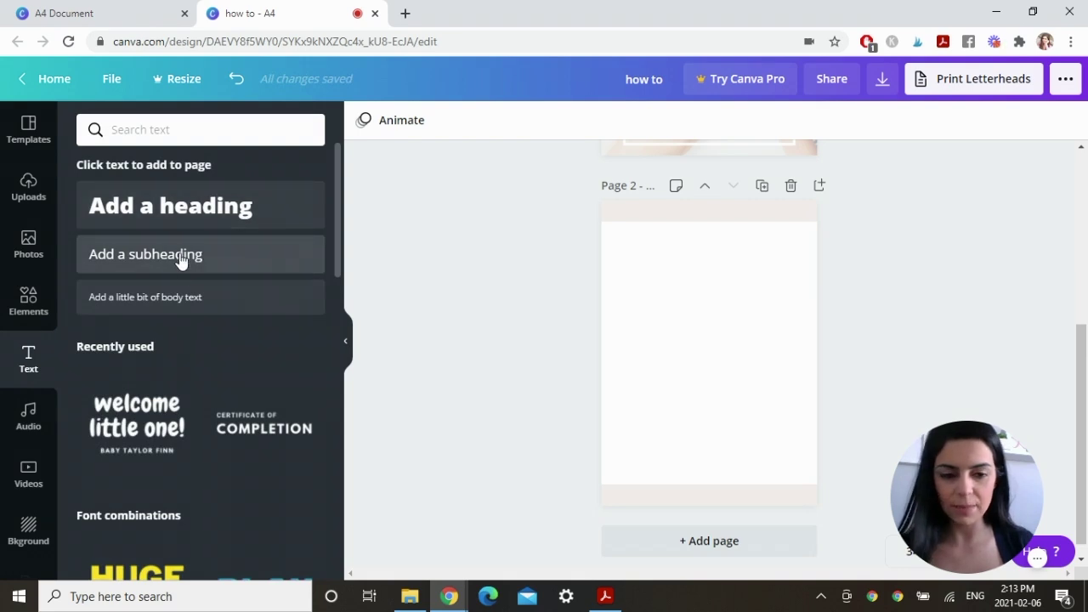
click(189, 254)
text(How to Use Pinterest for your Business)
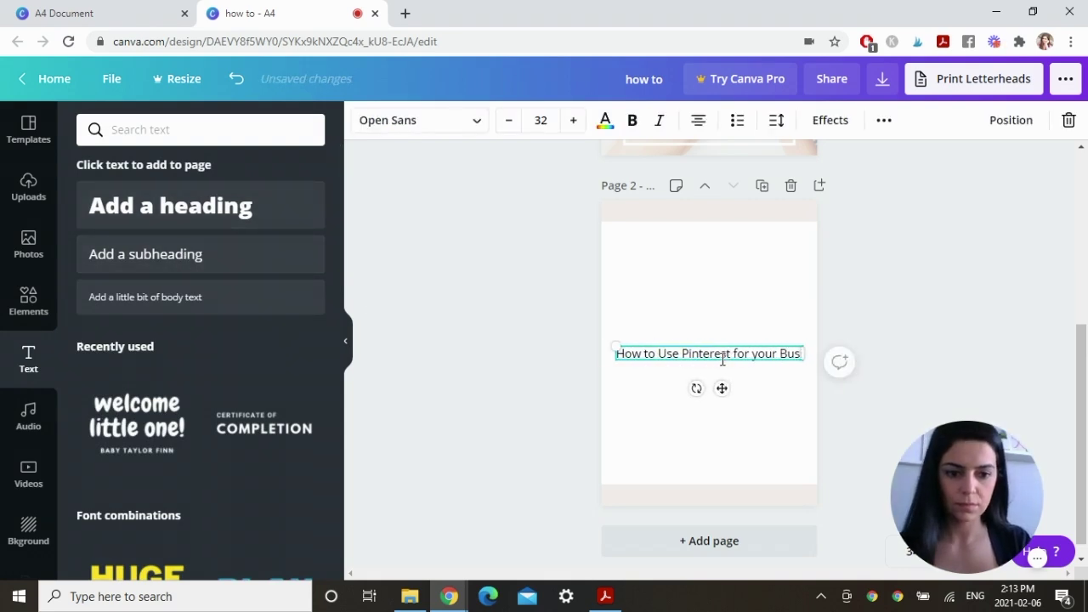
triple_click(729, 354)
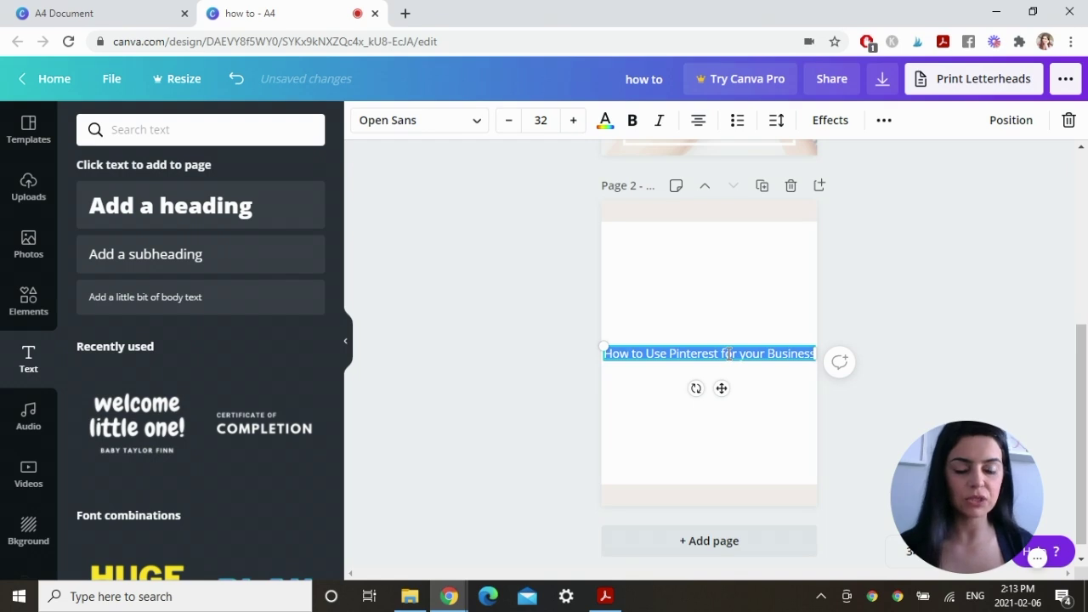
click(473, 125)
click(111, 170)
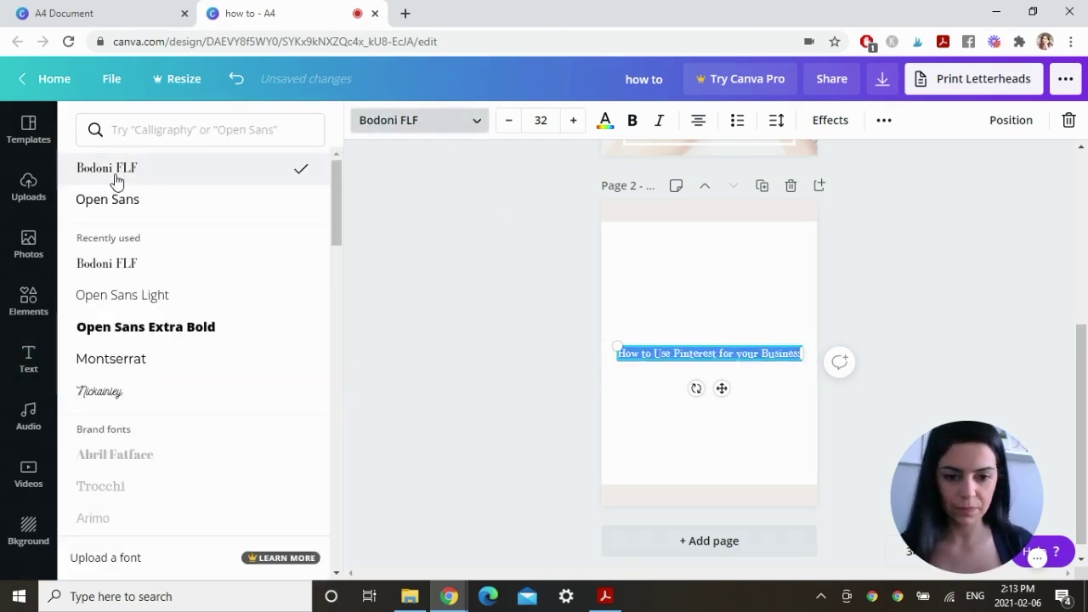
click(544, 121)
click(940, 292)
Step: Put the author byline in a text box centred in the bottom beige band
click(784, 352)
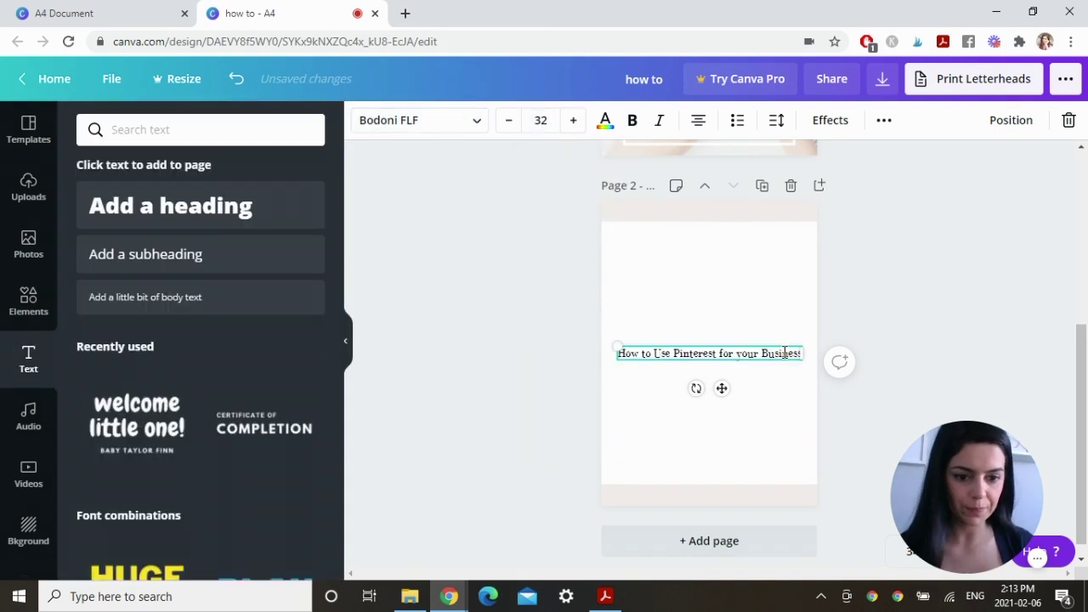
drag(772, 353, 750, 485)
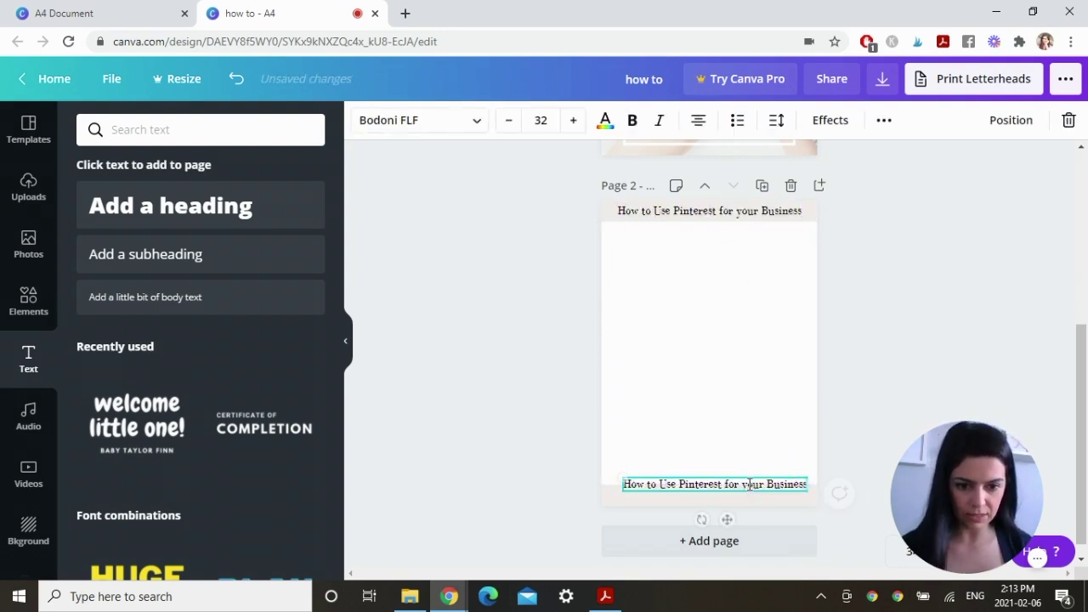
click(750, 485)
text(by S)
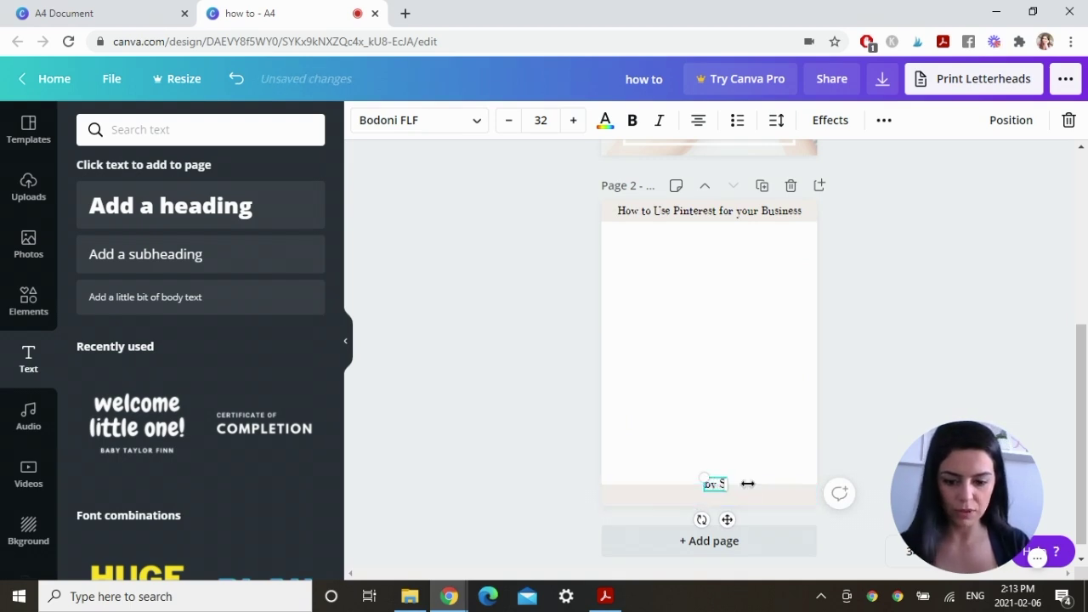
text(andra Ba)
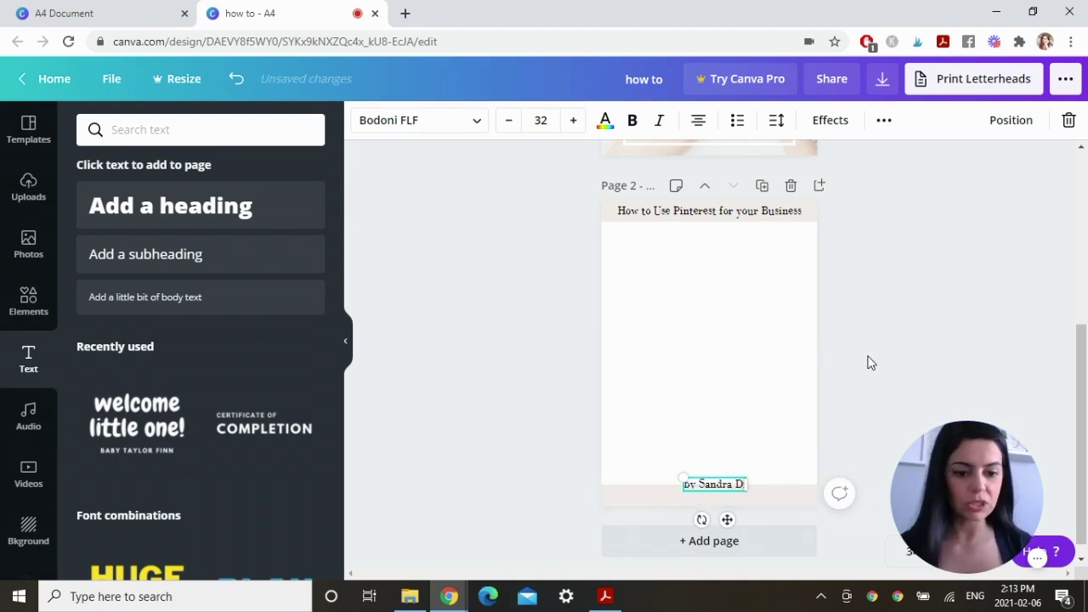
click(871, 363)
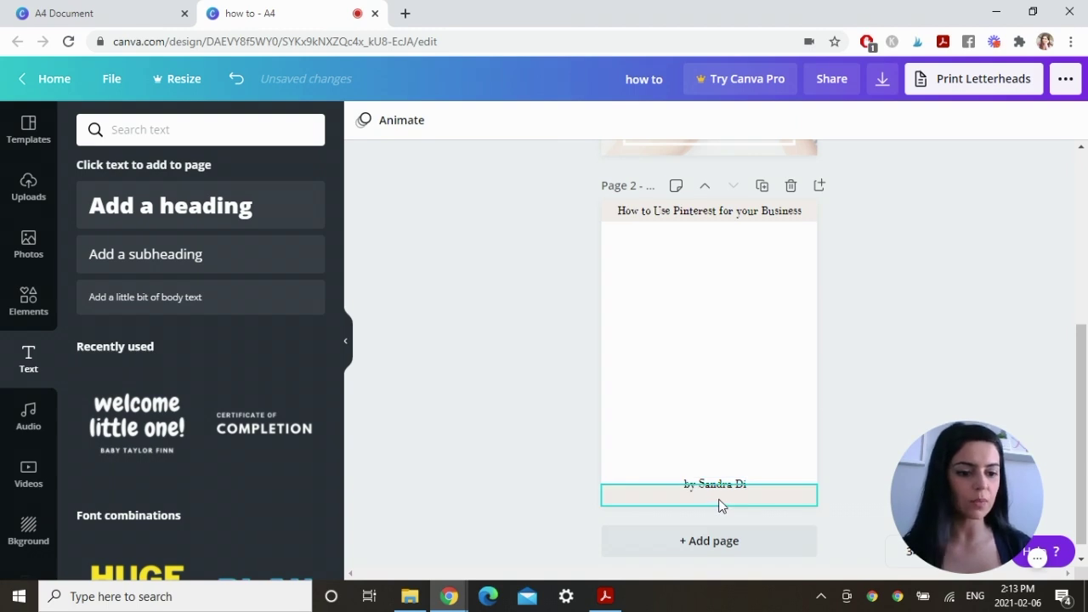
drag(728, 496, 723, 506)
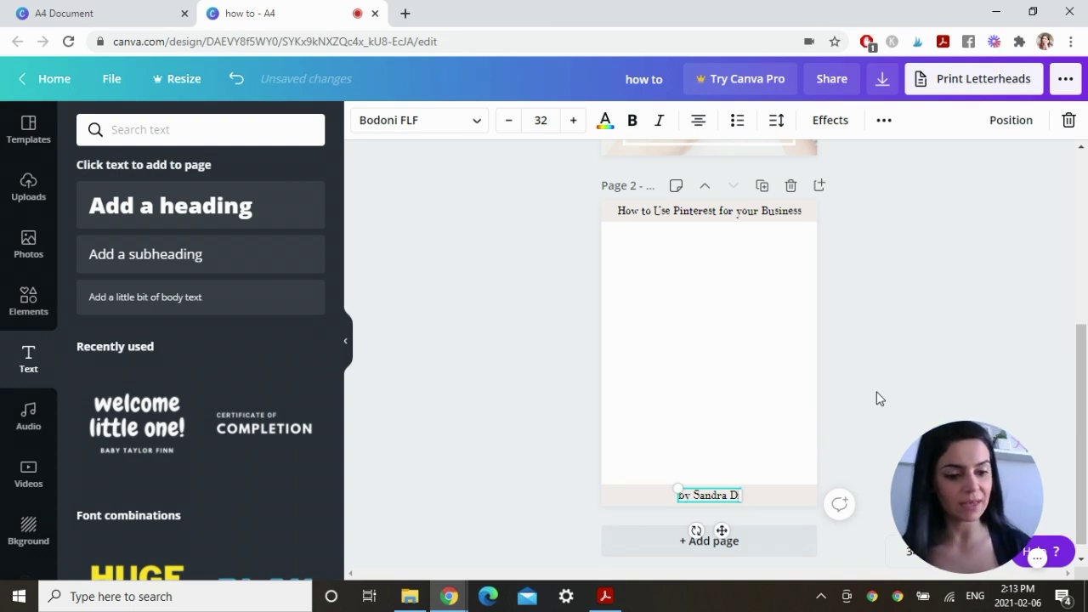
click(880, 399)
Step: Add a 'Why Pinterest?' heading at size 32, centred horizontally below the title
click(187, 210)
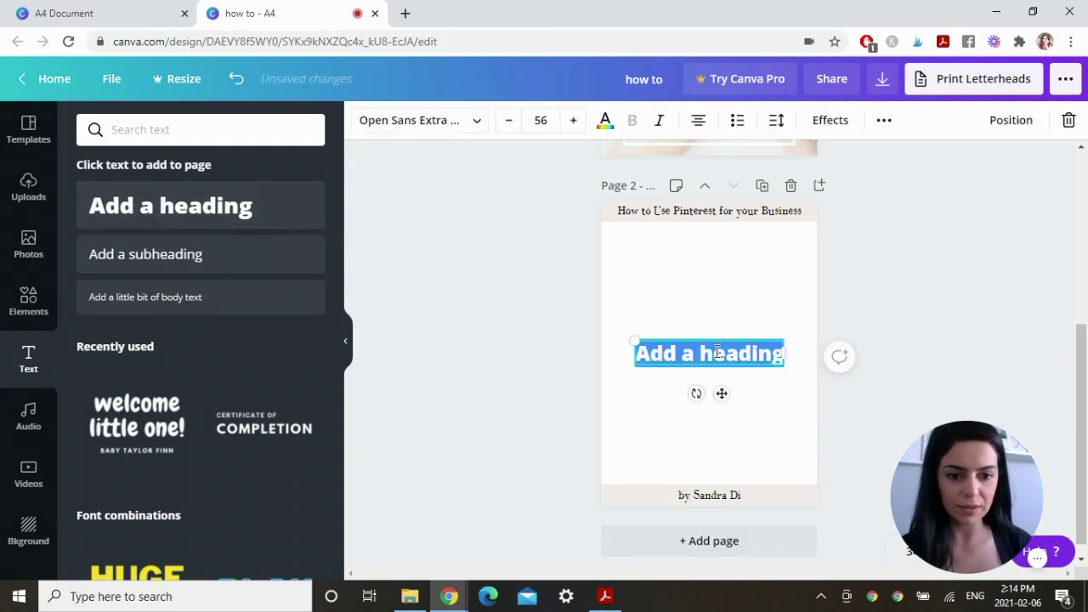
drag(717, 351, 721, 268)
text(Why Pinterest)
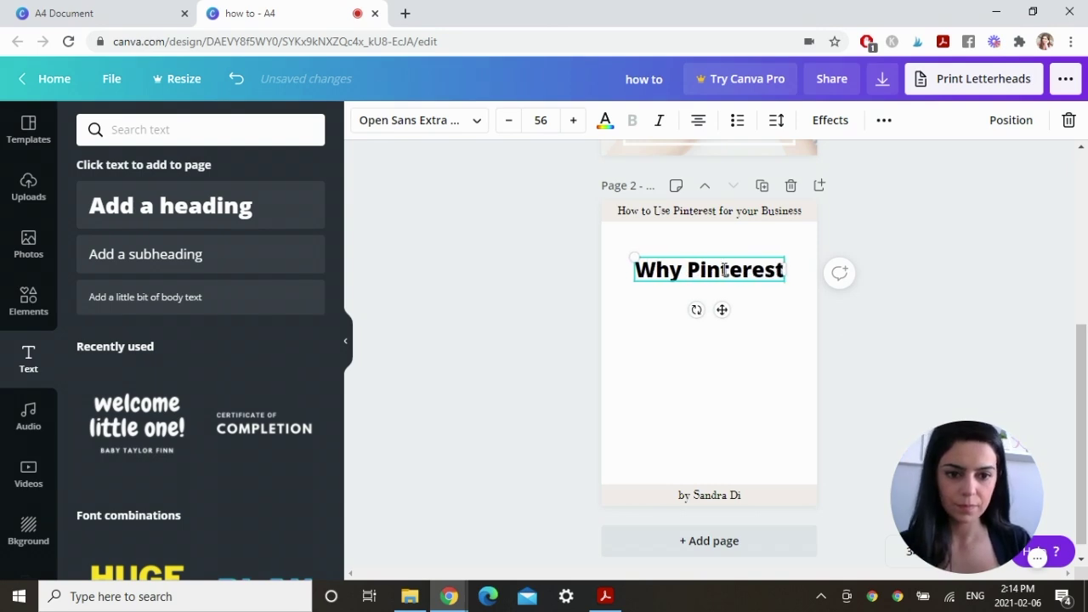
text(?)
click(541, 120)
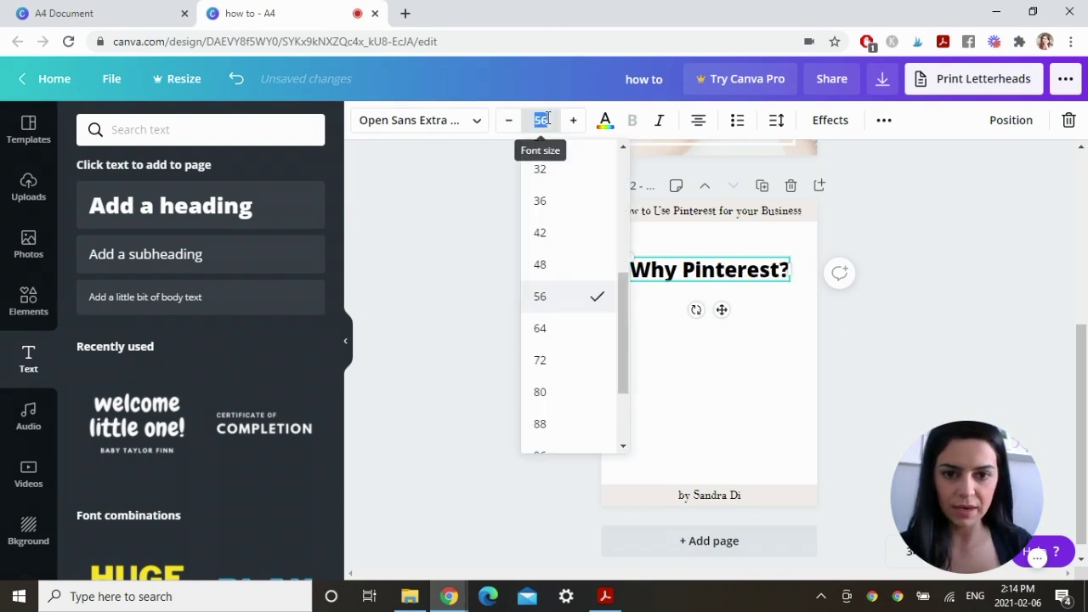
click(535, 168)
drag(818, 285, 840, 236)
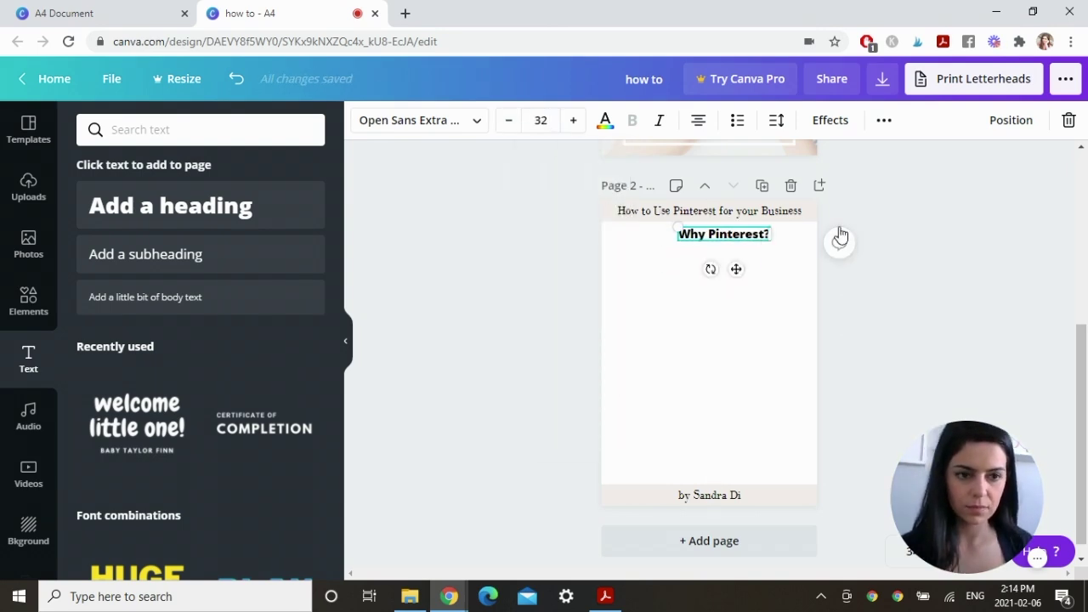
click(1008, 124)
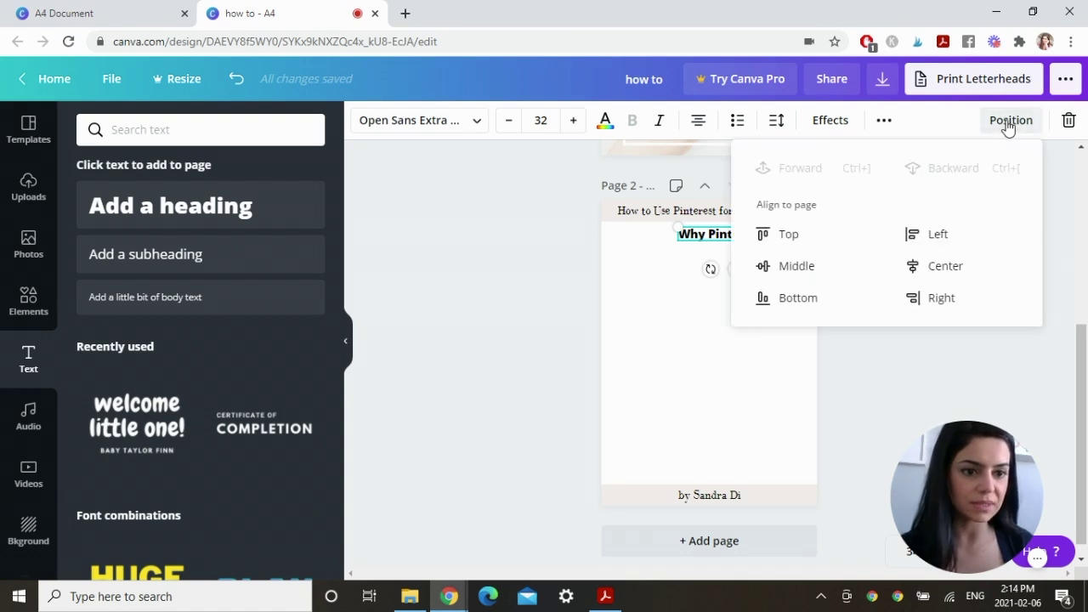
click(944, 267)
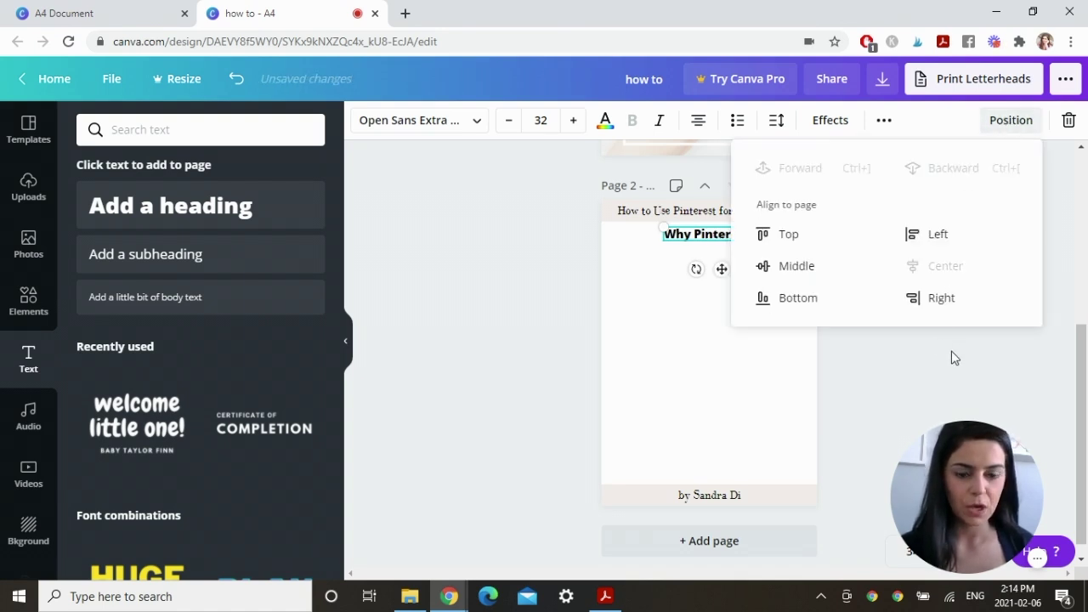
click(951, 358)
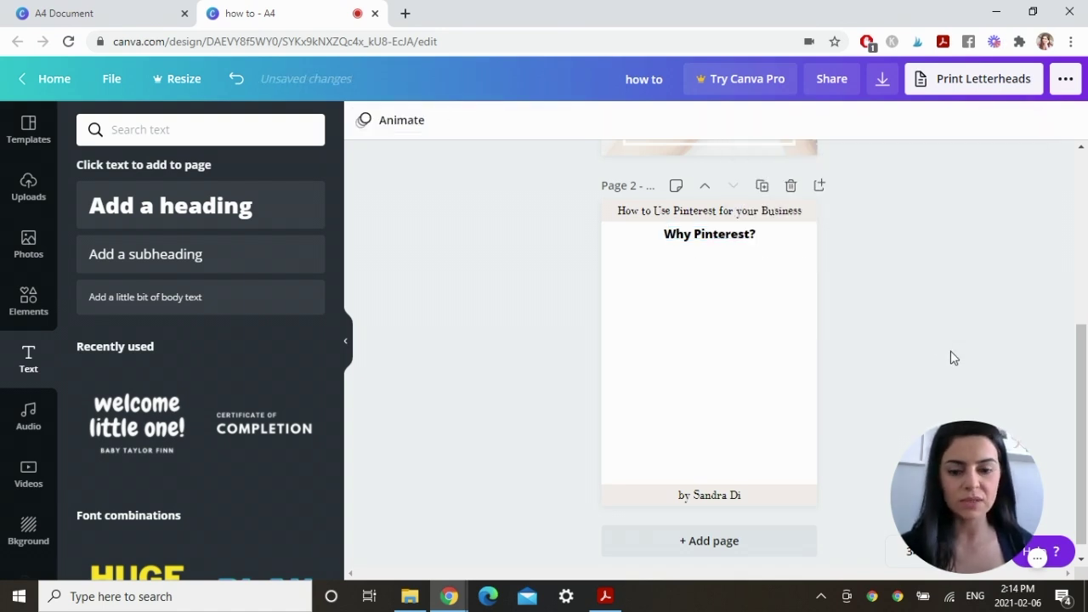
Step: Add an 'I'm so glad you asked' body paragraph under the heading and widen it
click(173, 303)
drag(720, 346, 680, 261)
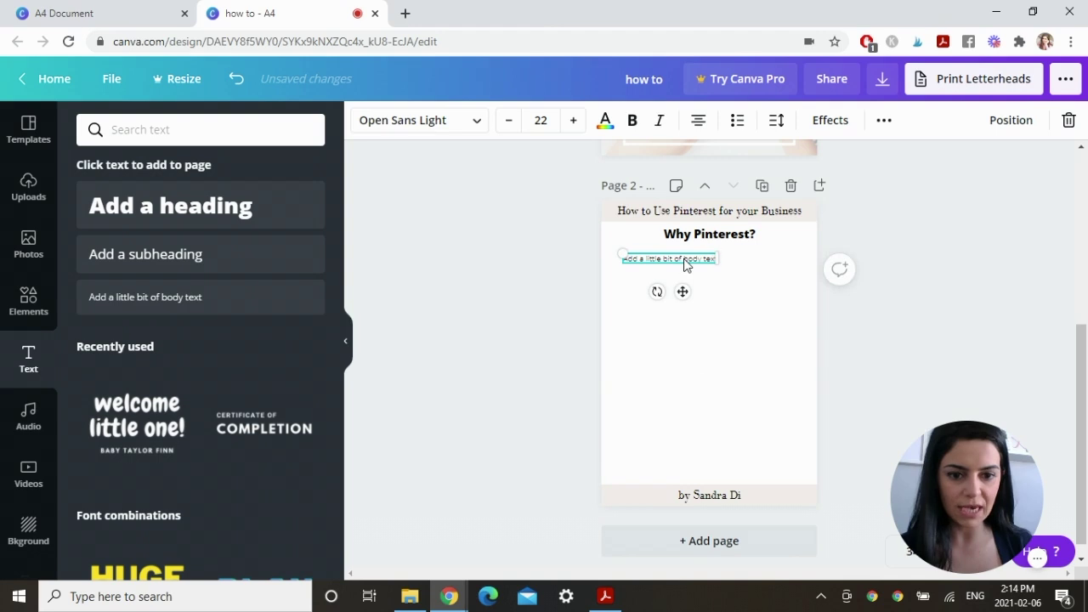
click(685, 259)
text(I'm so)
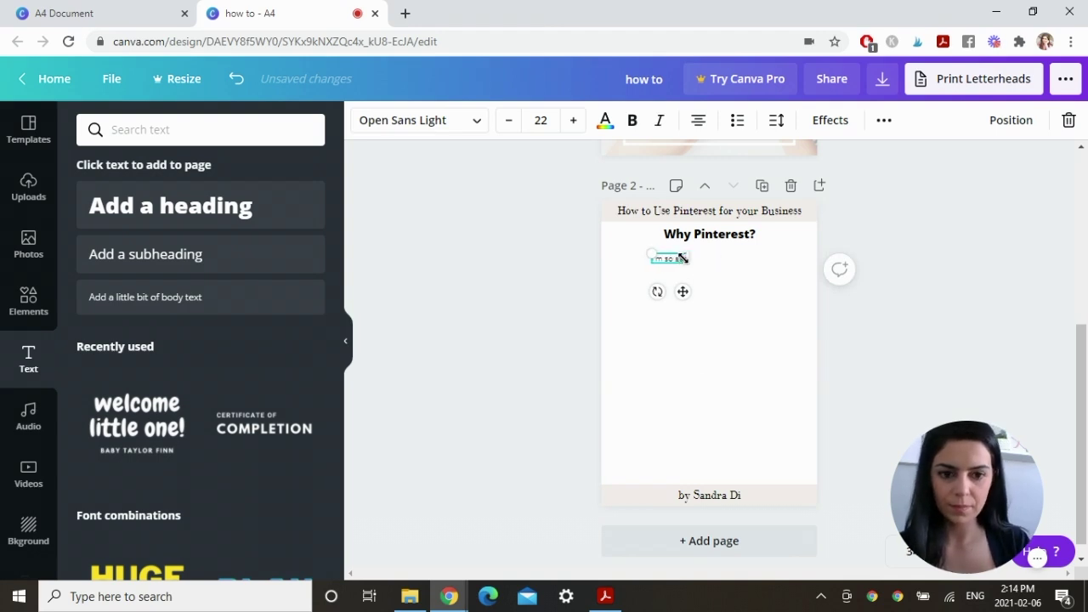
text( glad you asked)
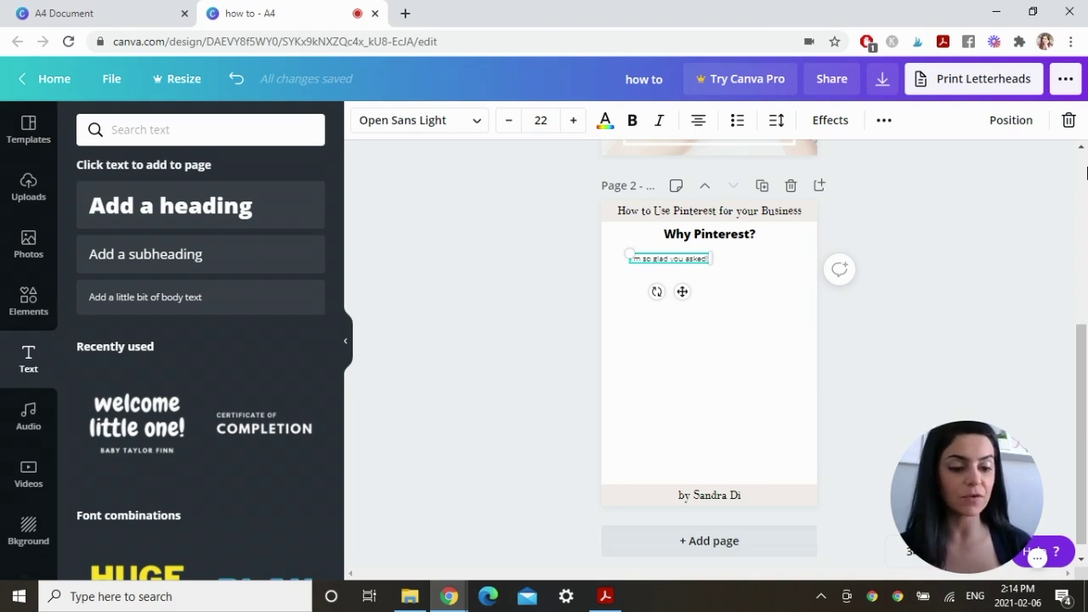
drag(731, 348, 802, 336)
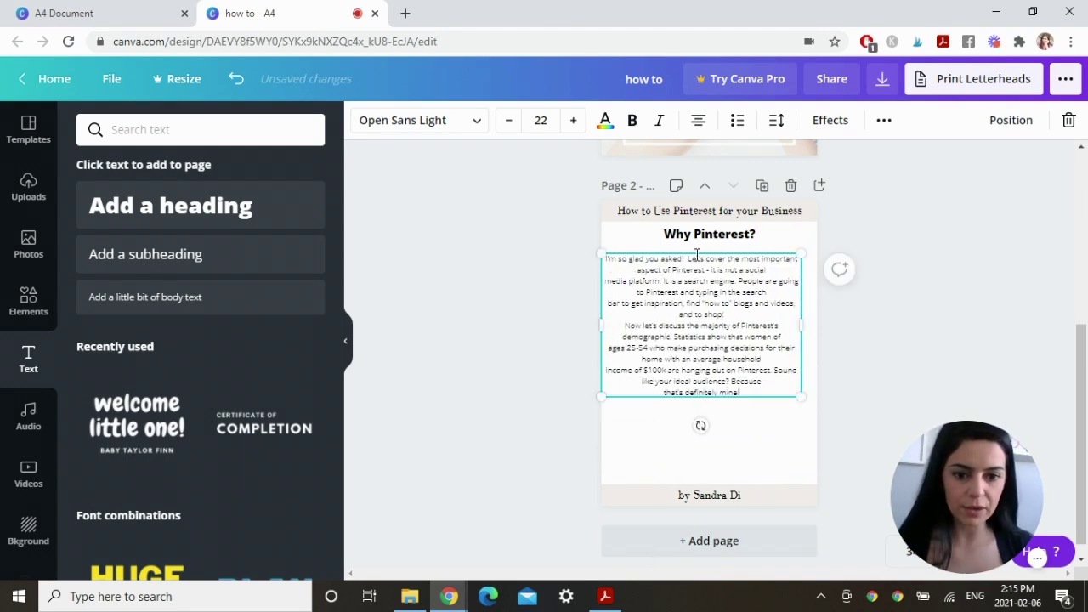
drag(699, 248, 708, 248)
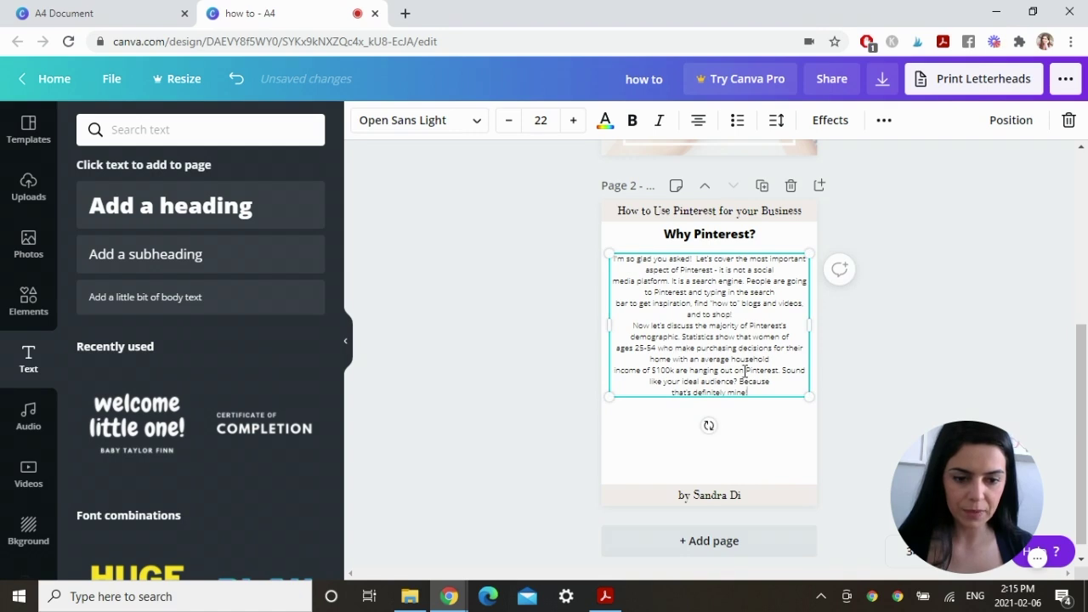
Step: Centre-align the paragraph, remove its stray line breaks, and copy the heading below it
drag(760, 389, 616, 258)
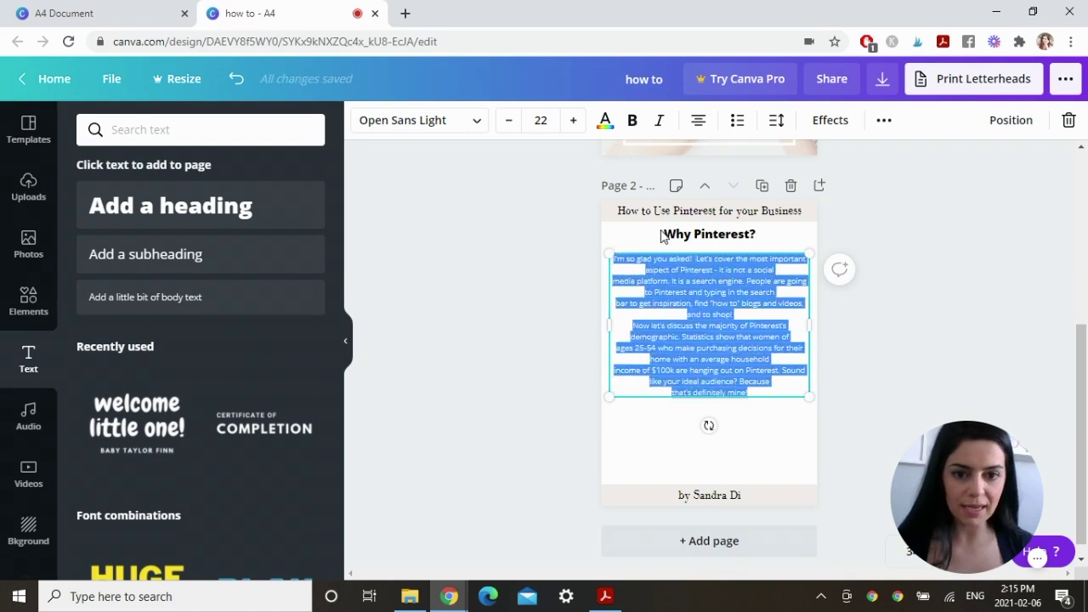
click(698, 121)
click(698, 122)
click(699, 121)
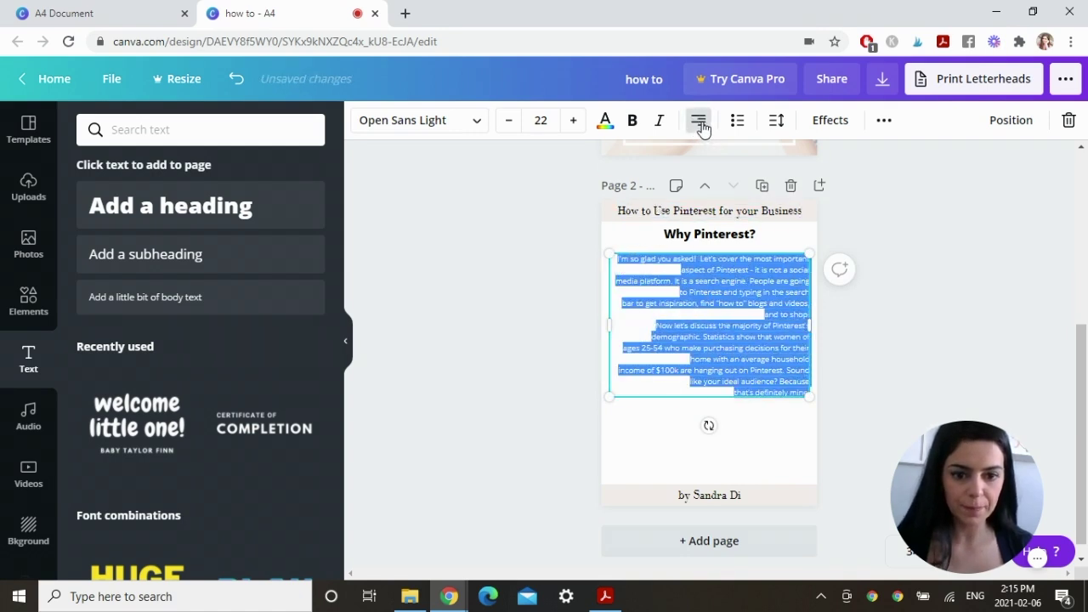
click(698, 121)
click(694, 347)
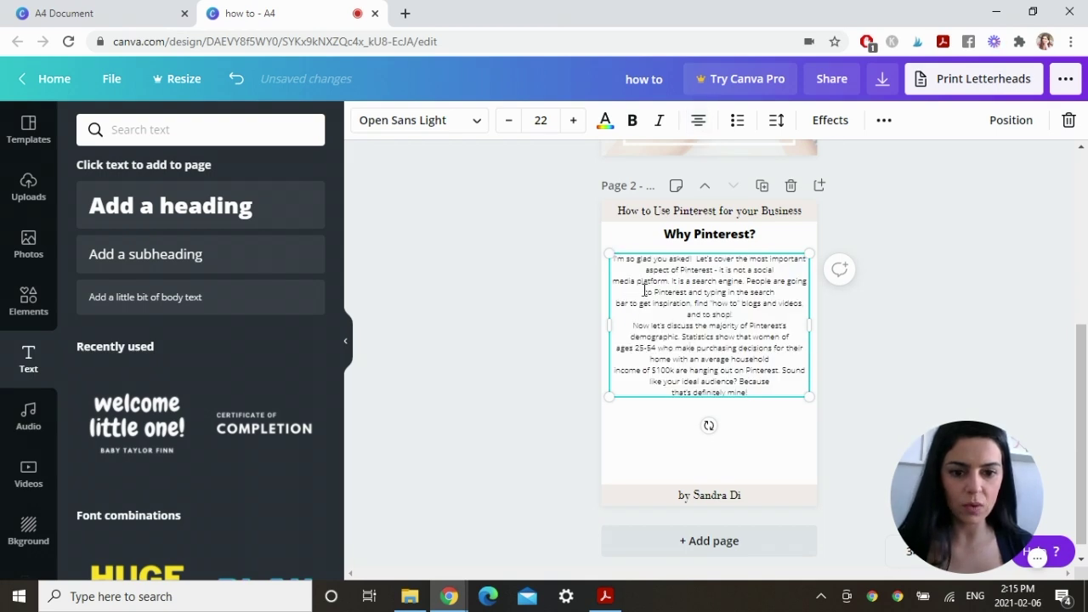
key(BackSpace)
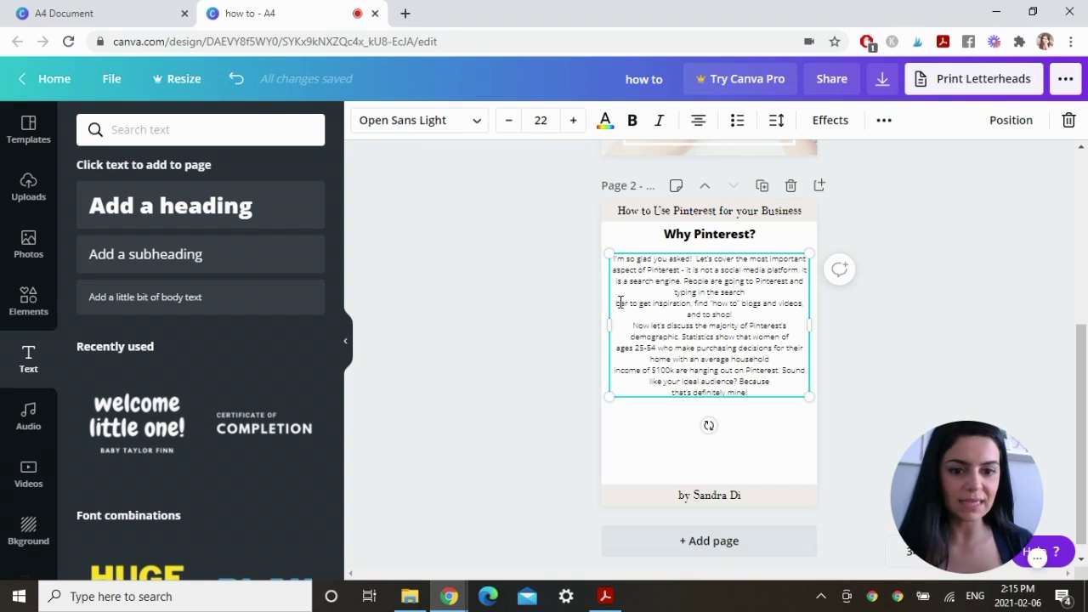
key(BackSpace)
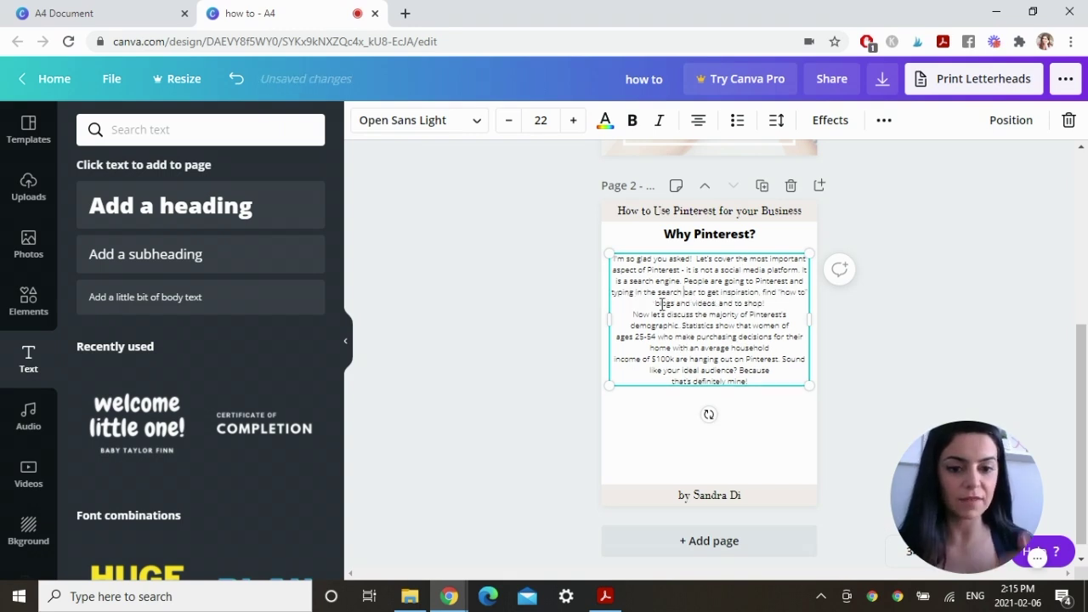
key(BackSpace)
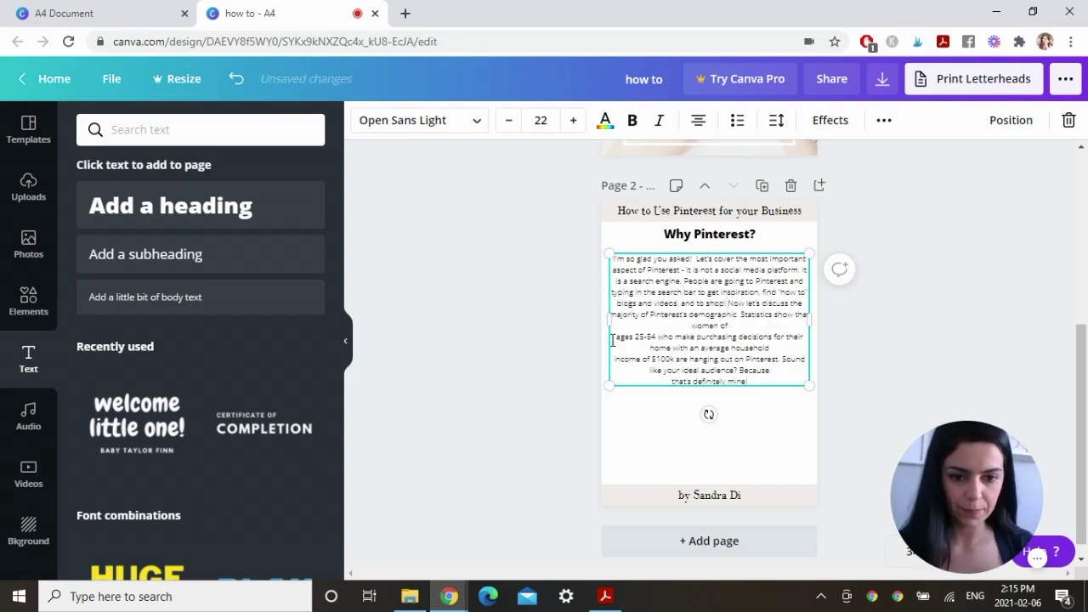
click(617, 336)
key(BackSpace)
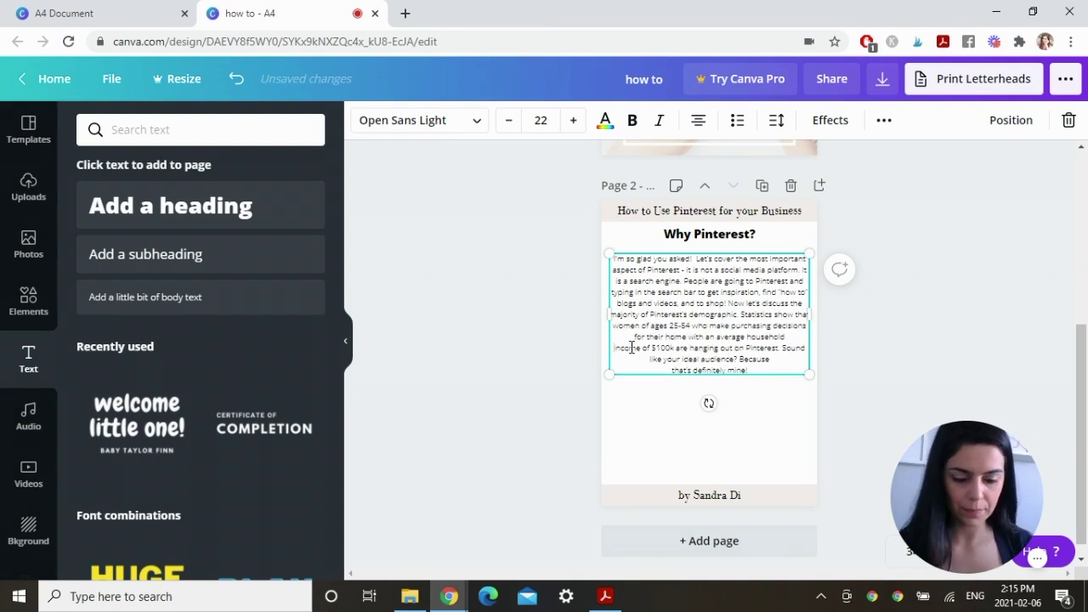
click(709, 235)
drag(733, 241, 729, 354)
Step: Retype the heading copy as 'My Experience' and paste its paragraph into a new text box below
double_click(729, 353)
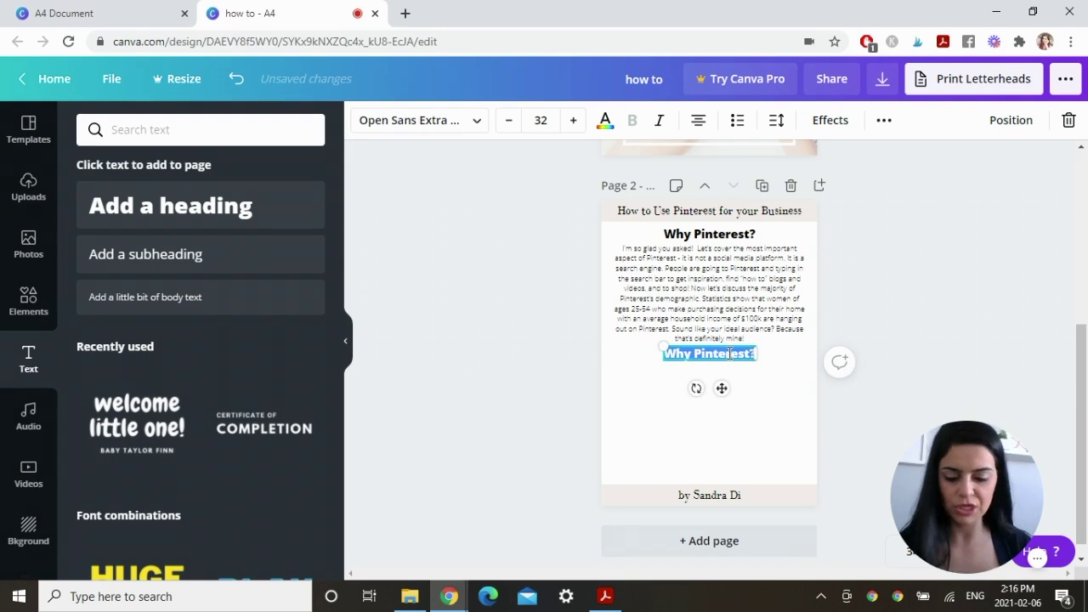
text(My Experience)
key(Escape)
key(t)
drag(711, 345, 697, 362)
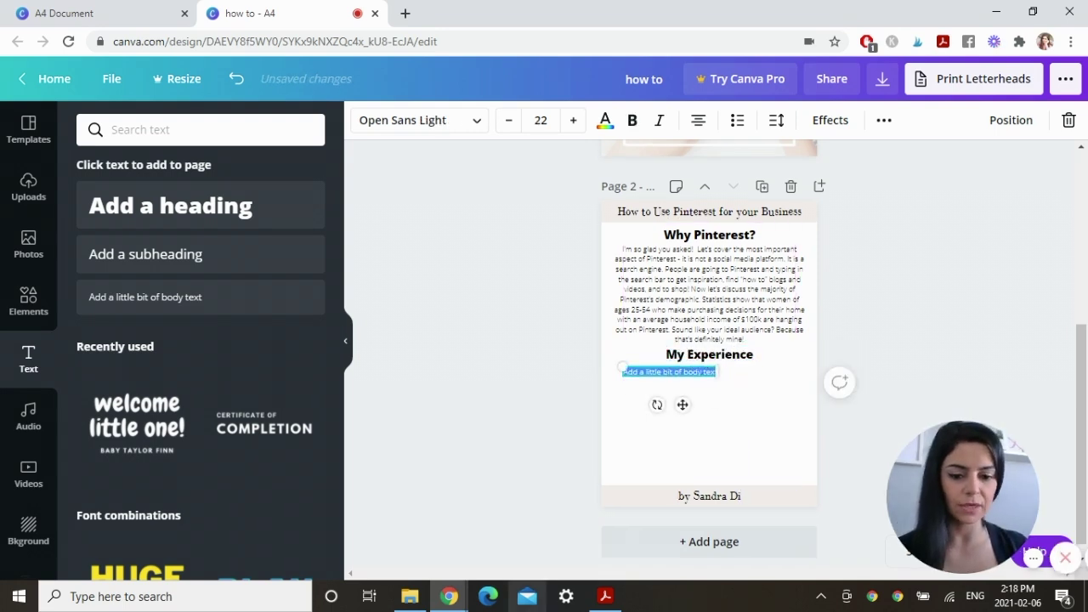
text(After starting my business Pinterest account, I managed to reach over 1 million unique monthly viewers on my page in less than 5 months. Some of my best pins are currently going viral and the best part is - those pins are linked back to my online shop.)
click(963, 321)
click(682, 429)
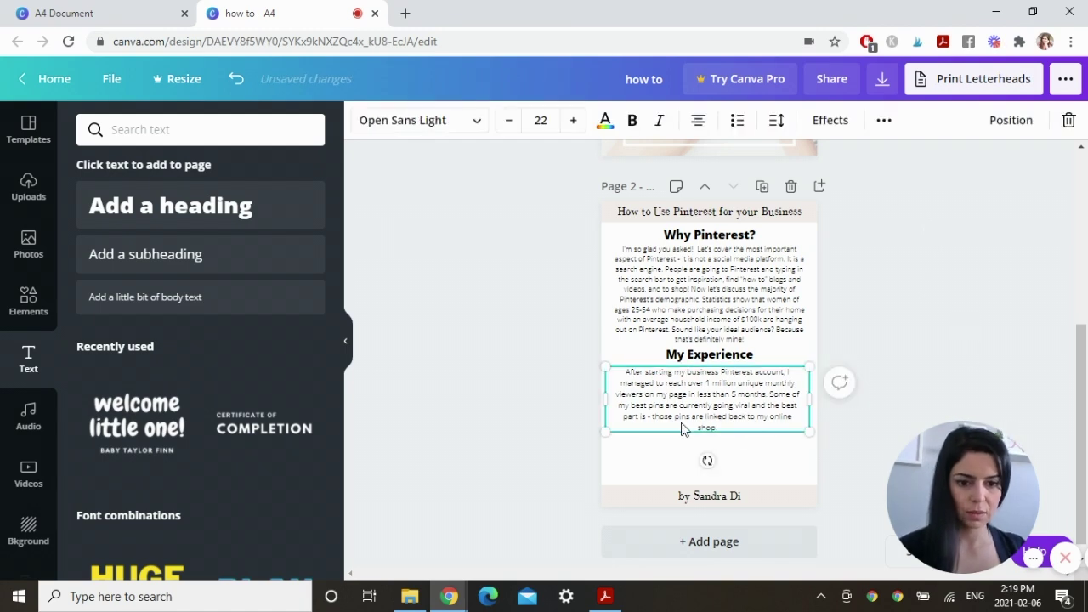
click(900, 361)
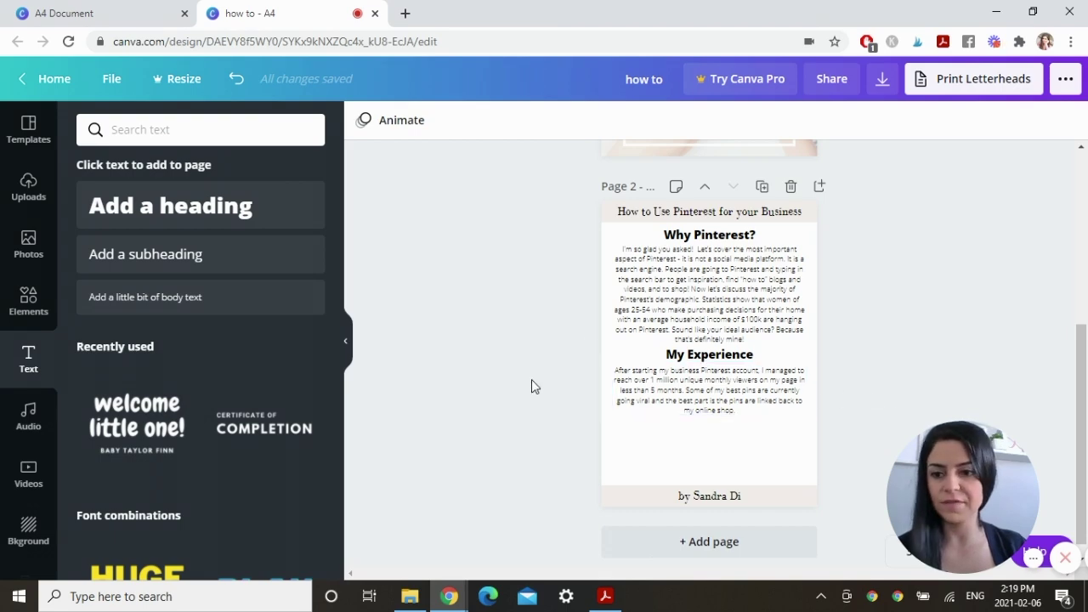
Step: Add the uploaded desk photo and resize it to fit below the paragraph
click(28, 189)
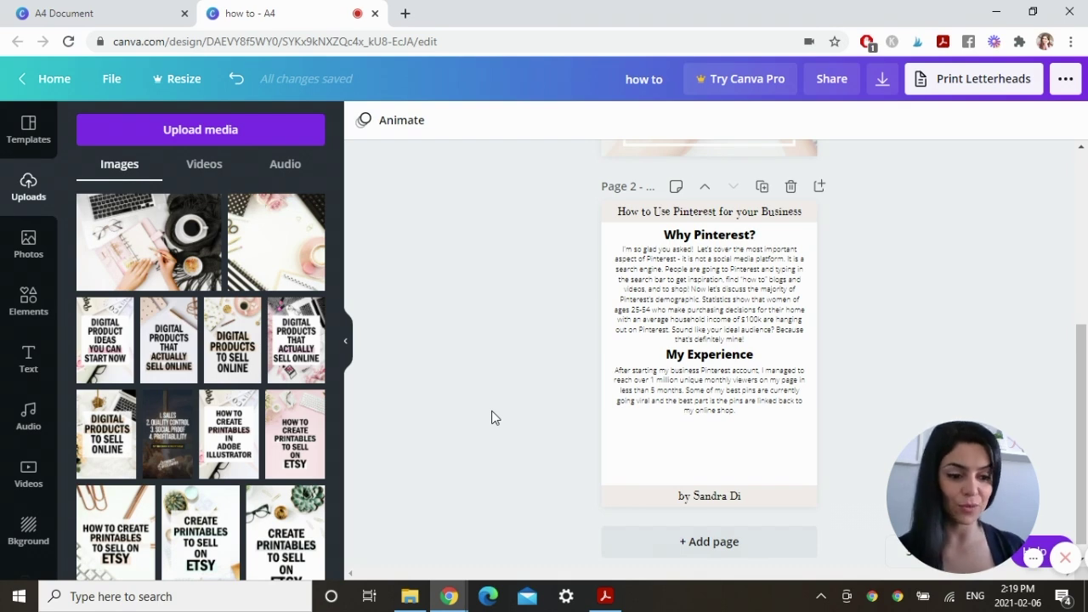
click(276, 283)
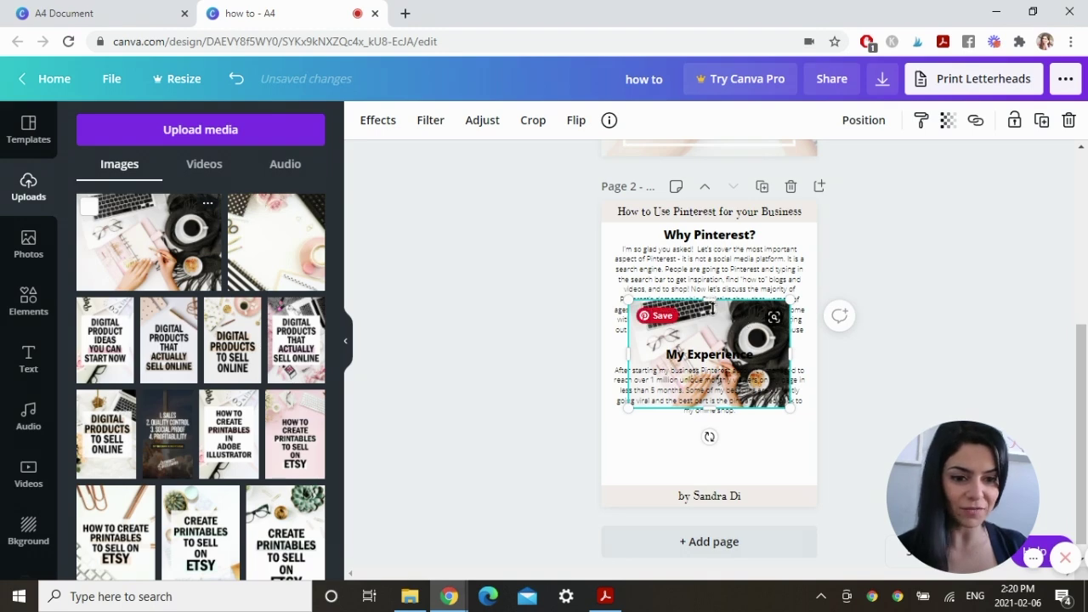
drag(713, 306, 704, 419)
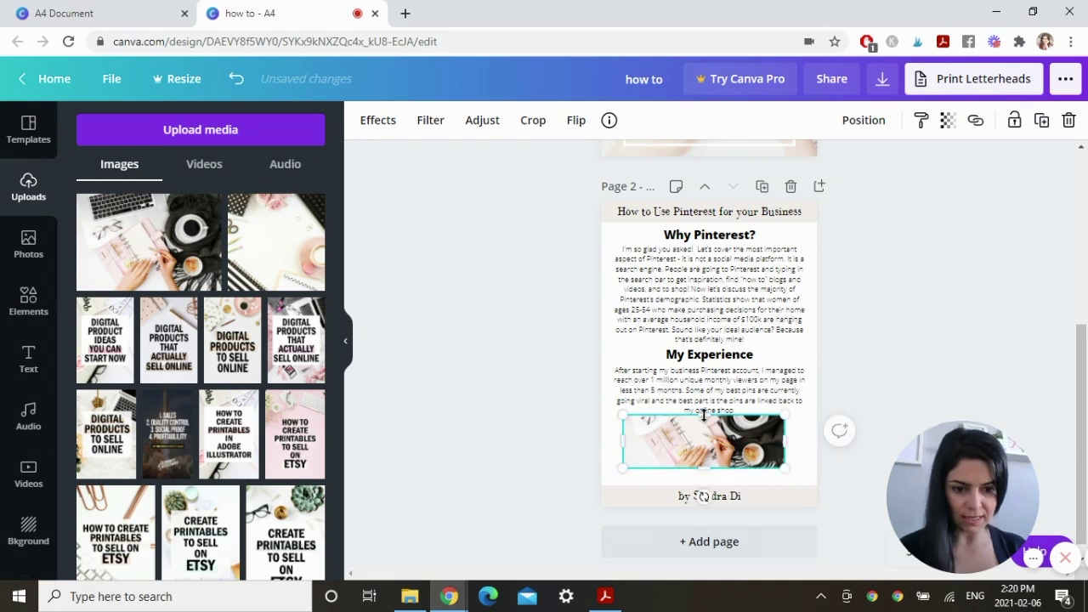
click(909, 323)
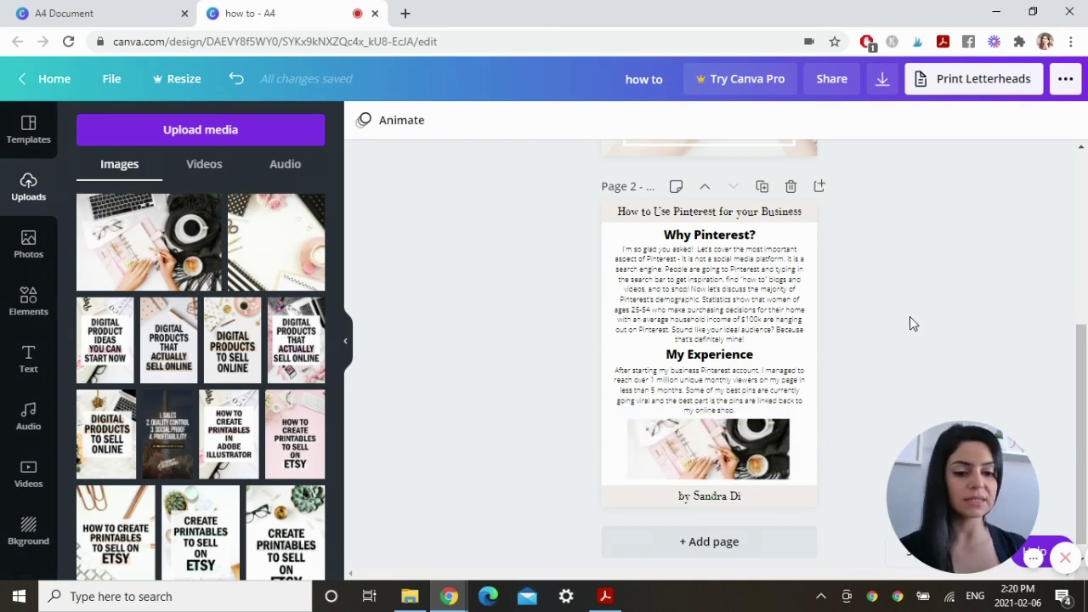
Step: Duplicate page 2 as page 3 and delete all its headings, paragraphs and image
scroll(909, 323, down, 1)
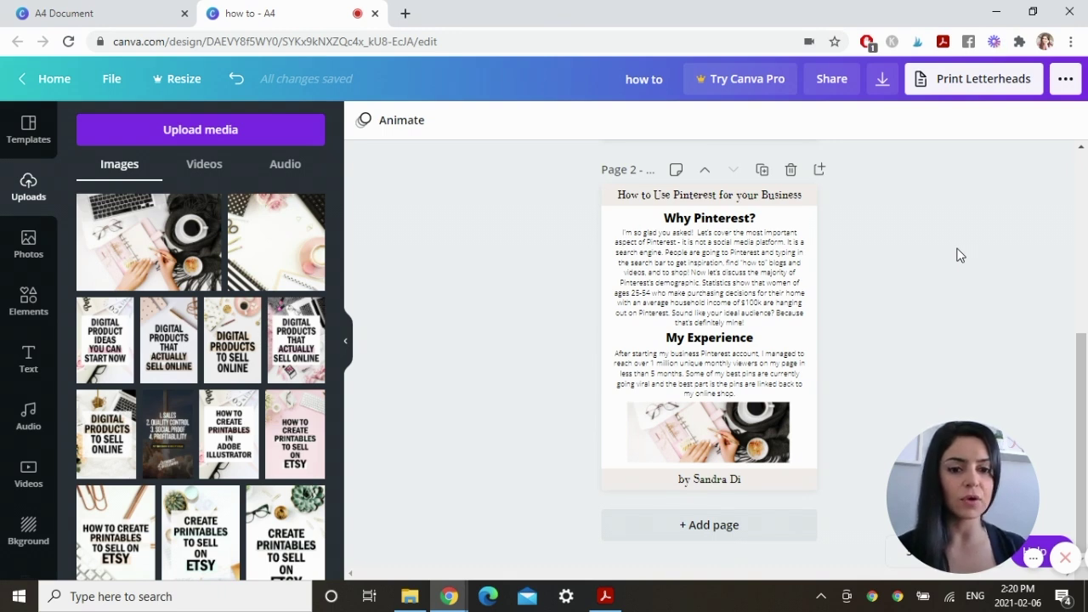
click(758, 171)
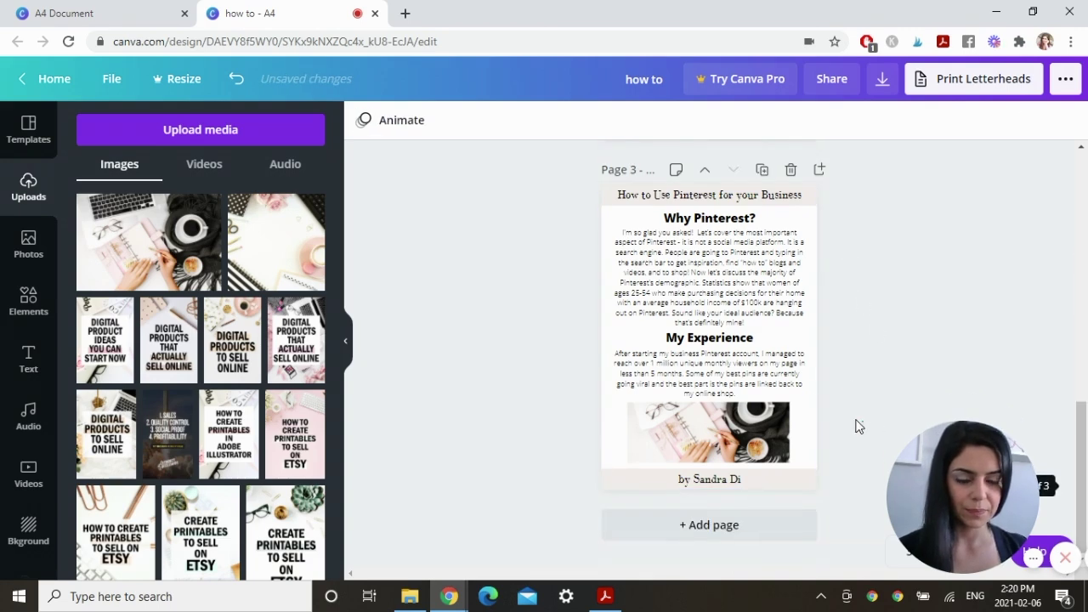
drag(861, 464, 578, 230)
key(Delete)
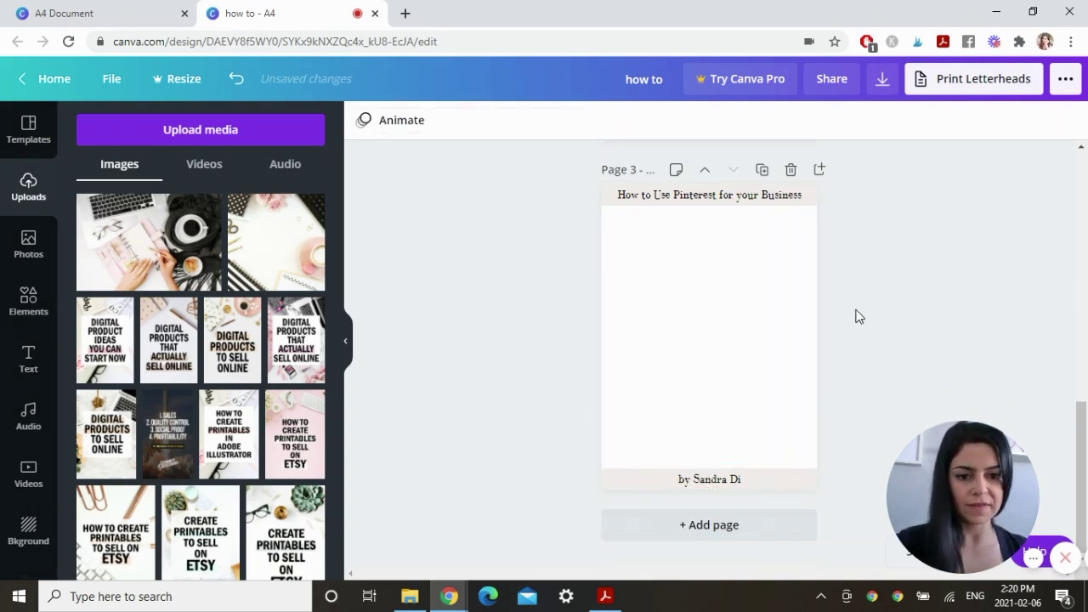
Step: Add a size-30 heading '1. Convert to a Business Account' at the top of page 3
click(29, 359)
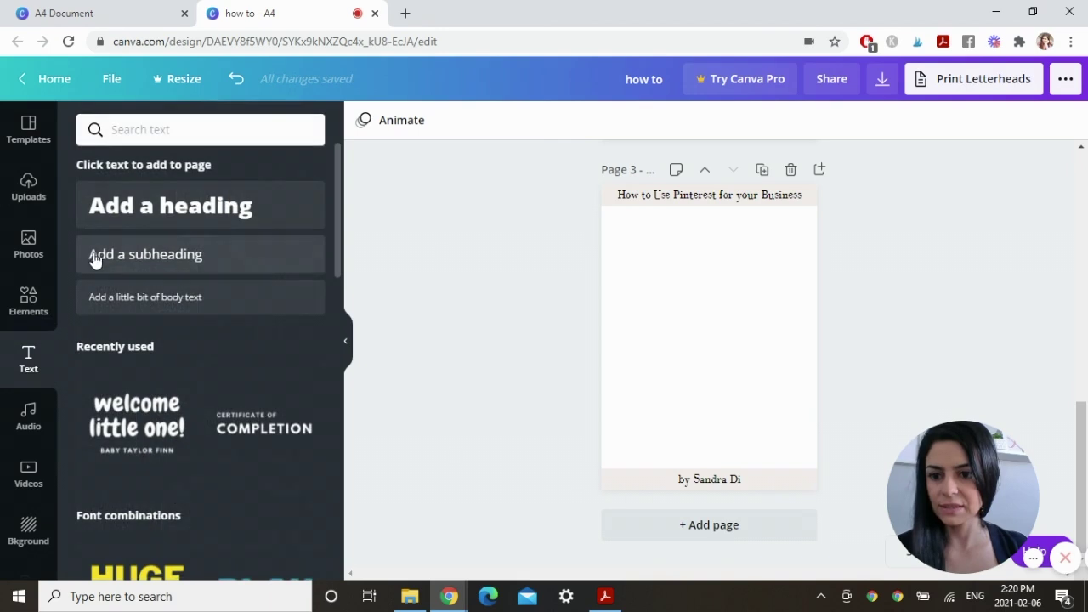
click(175, 224)
double_click(718, 339)
key(ctrl+a)
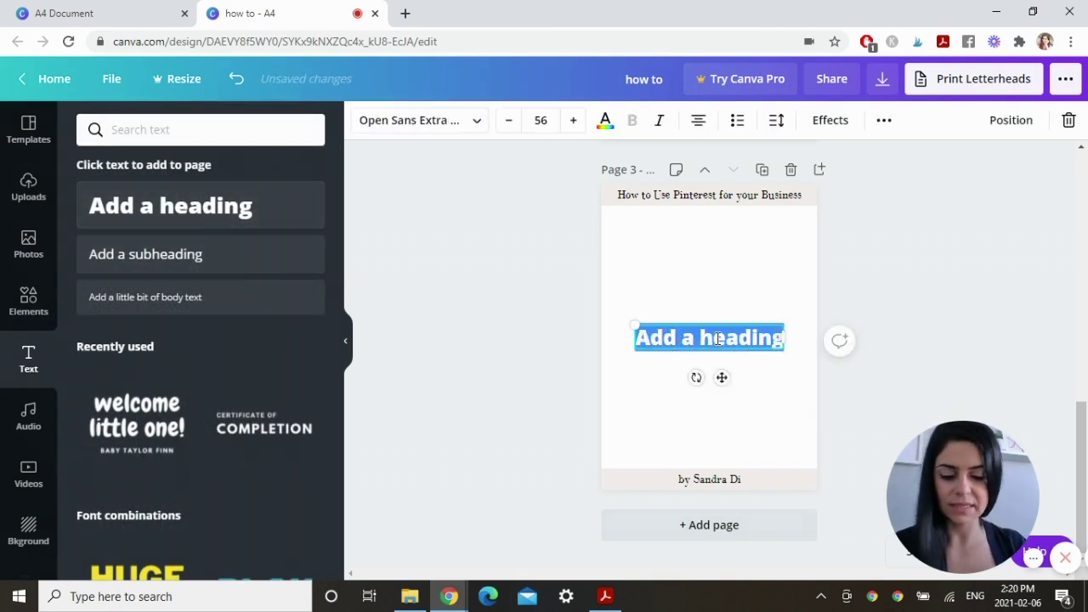
text(1. Convert to a Business Account)
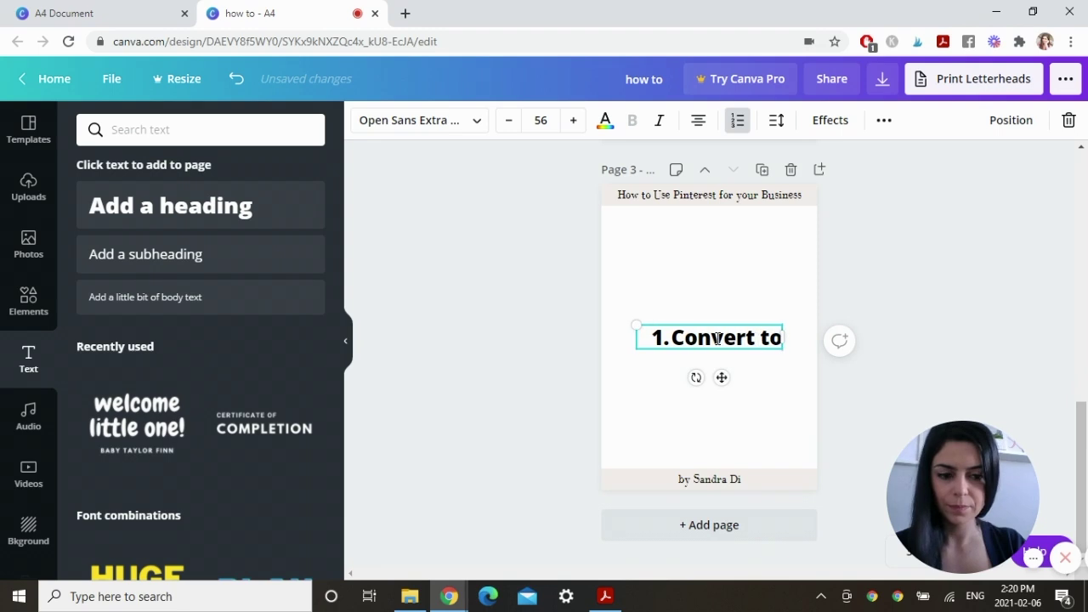
click(541, 119)
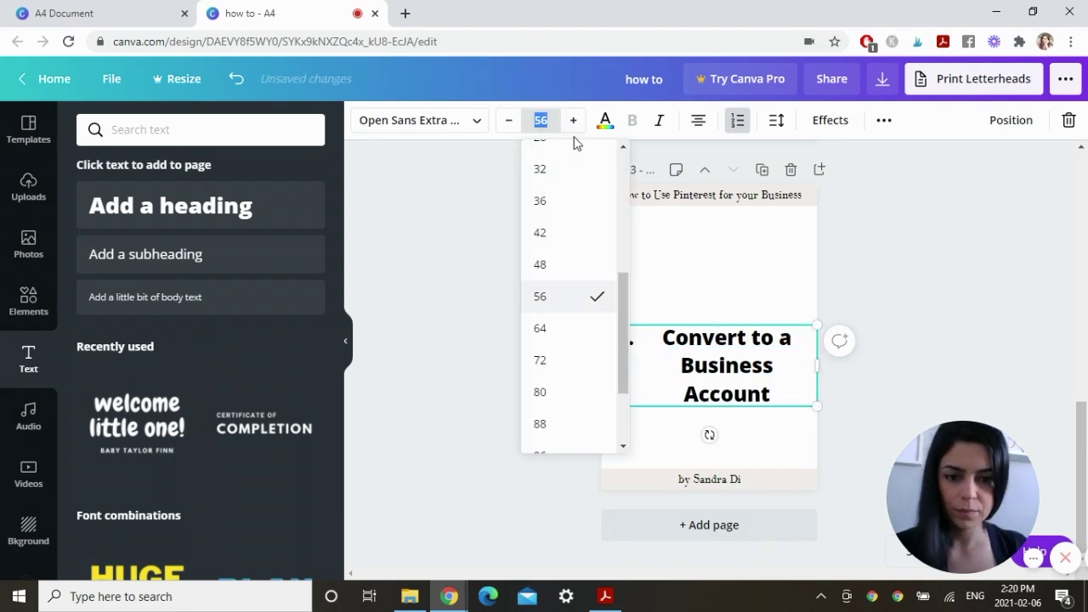
text(30)
key(Return)
drag(737, 329, 742, 218)
Step: Add a body text box below the heading with the pasted explanatory paragraphs
click(145, 297)
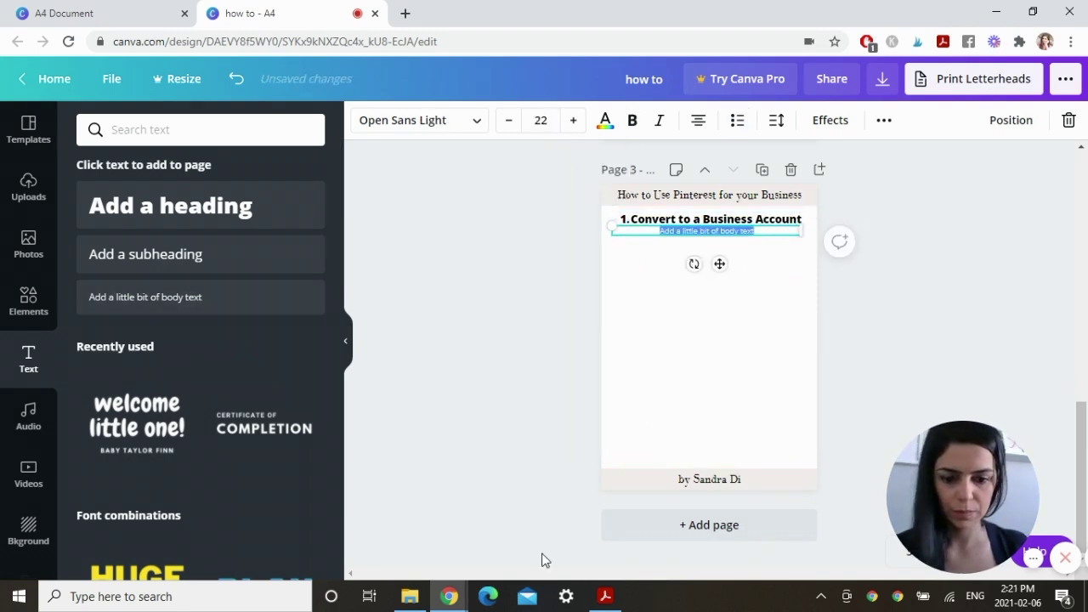
text(The first step is to decide whether you want to convert your current personal account to a business account or start a new business account from scratch. Why convert to a business account? It will unlock important analytics on your pins that will help you determine what's working and what isn't. You will also be able to claim your shop or blog, which will enable "rich pins". Go to "settings" on your page and click on "account settings" where you can switch from a personal account to a business account.)
click(801, 290)
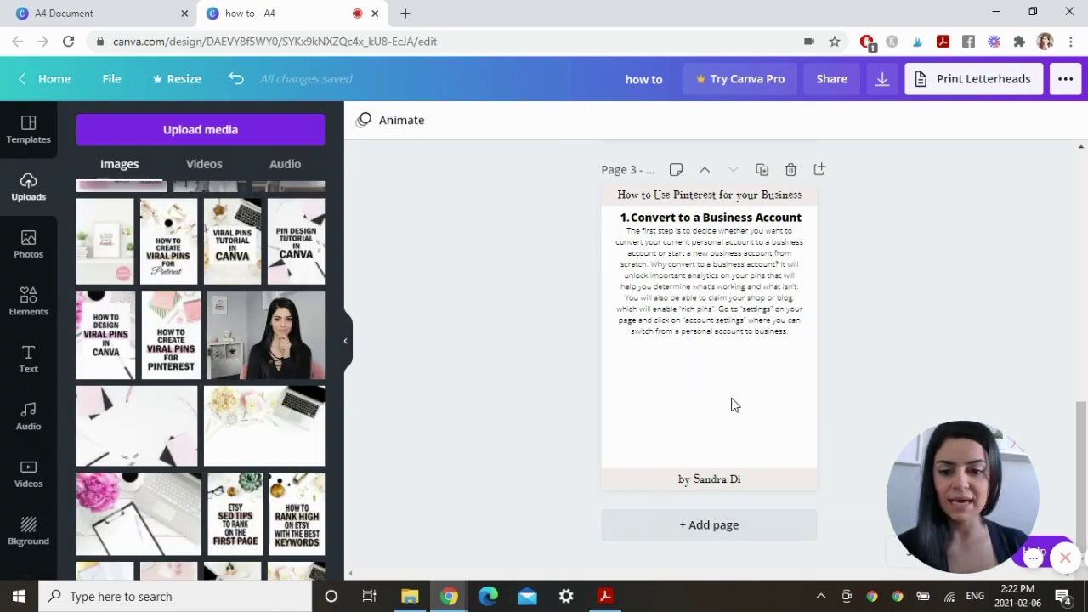
Step: Place the pink-flower desk photo below the paragraphs, trimmed shorter at the top and bottom
scroll(140, 382, down, 1)
click(136, 429)
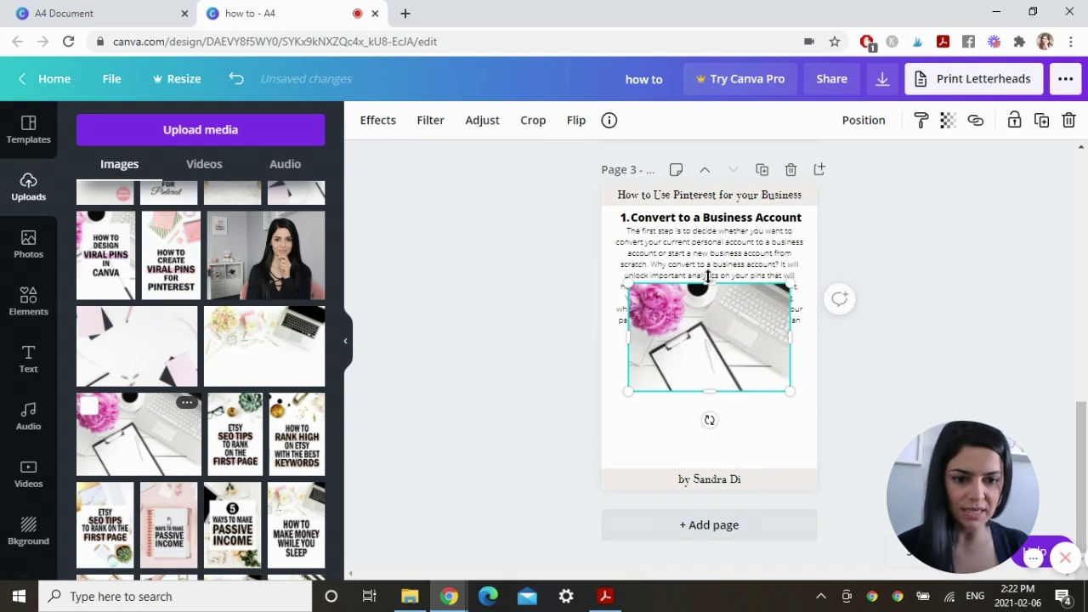
drag(709, 296, 709, 398)
click(897, 342)
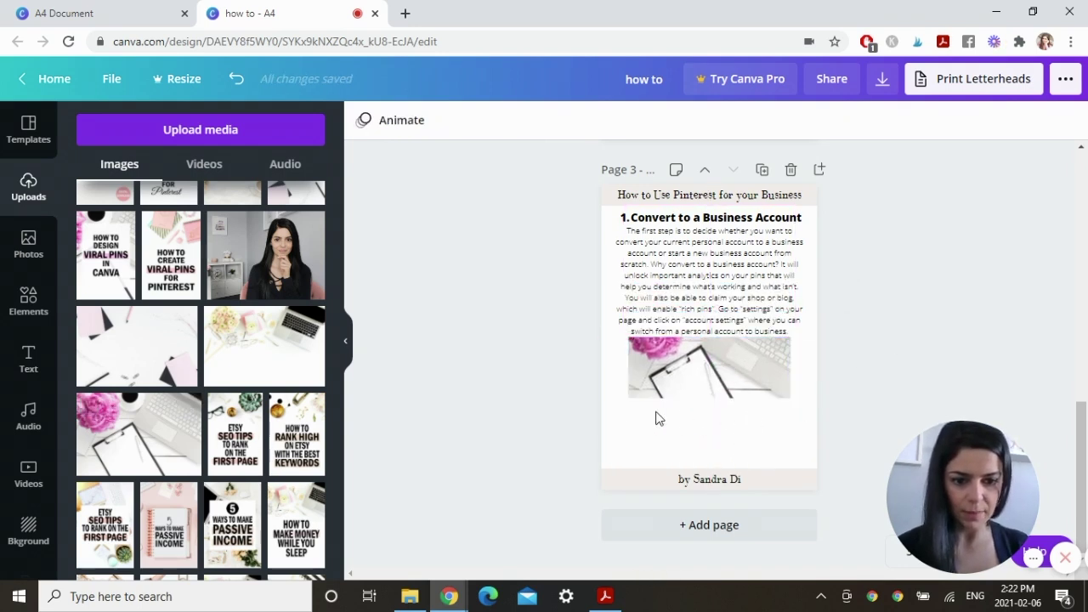
Step: Add a body text box beneath the photo for the rich pins paragraph
click(28, 356)
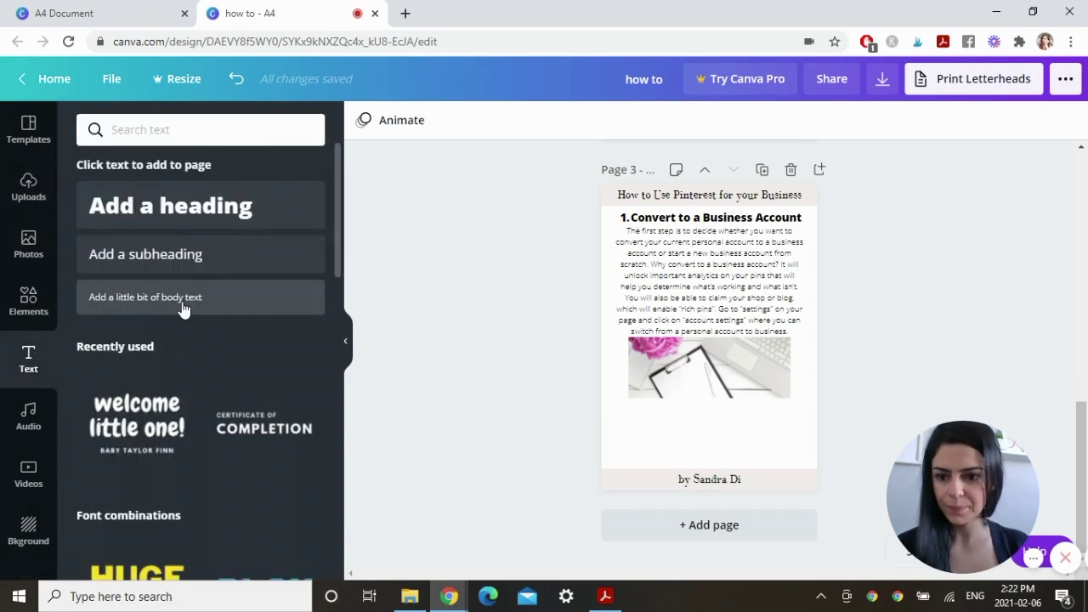
click(756, 369)
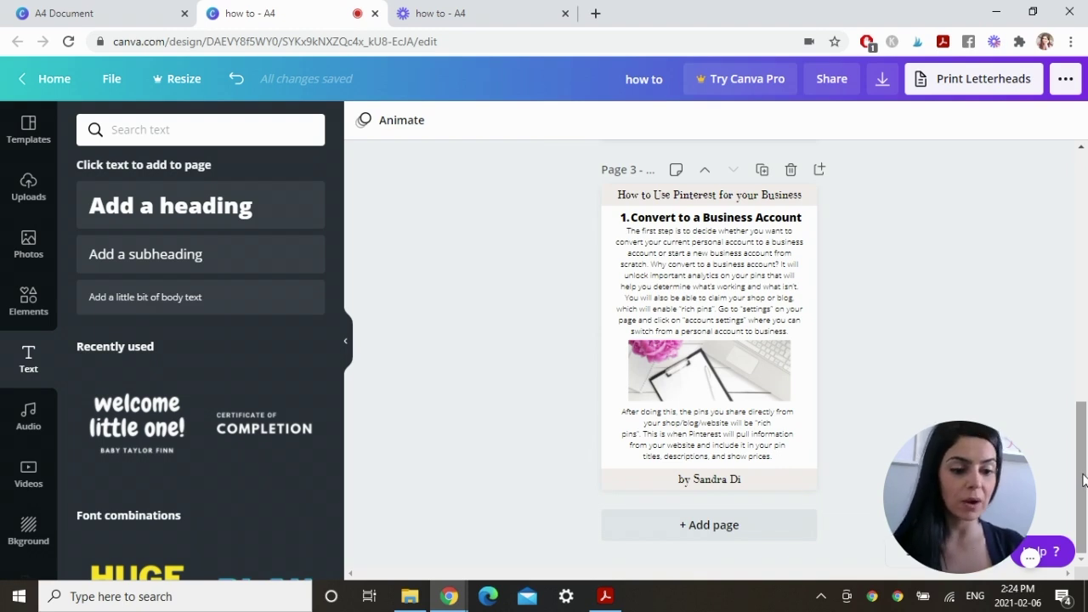
Step: Add page 4 with the pink roses desk photo enlarged as background at transparency 50
click(742, 531)
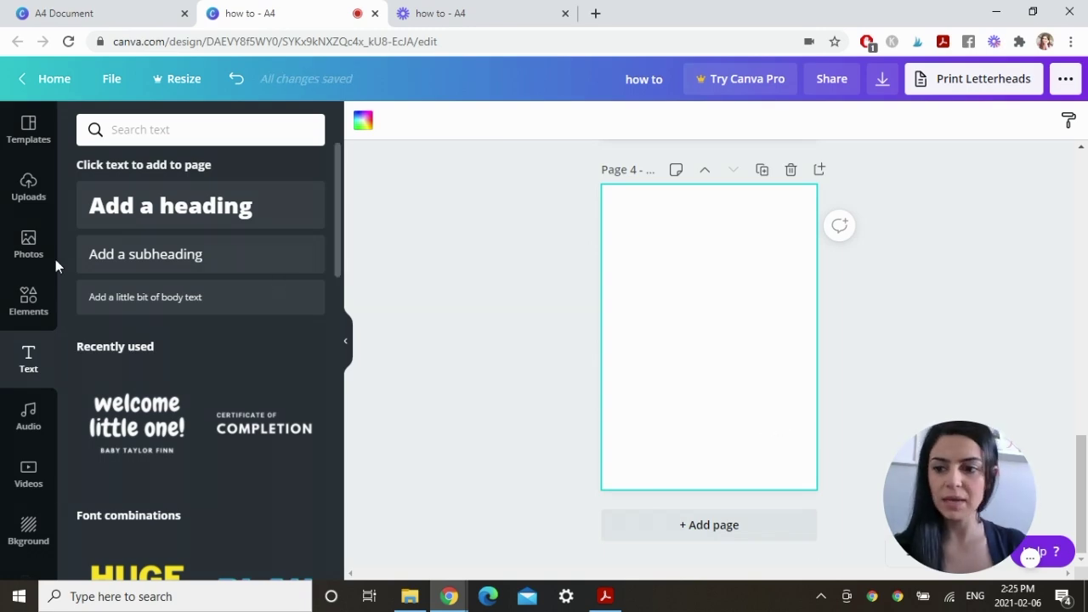
click(28, 187)
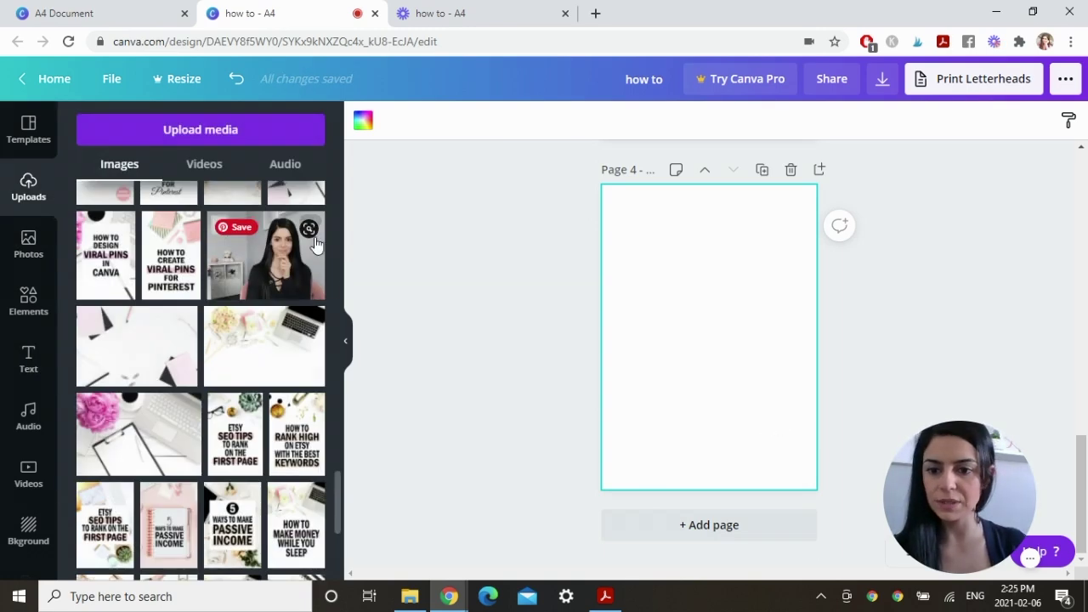
scroll(320, 255, up, 5)
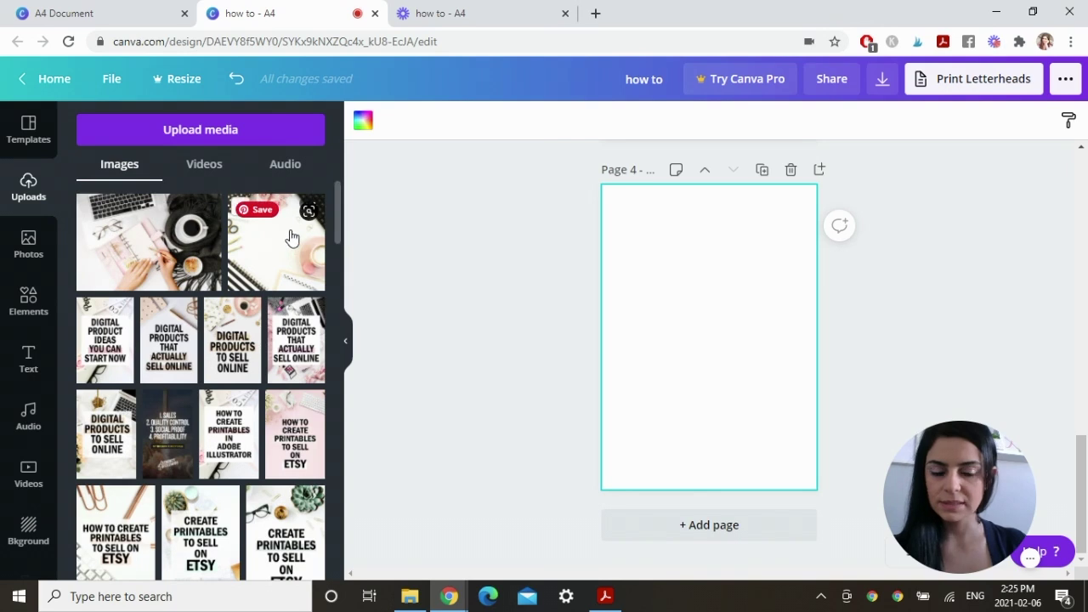
drag(289, 236, 676, 266)
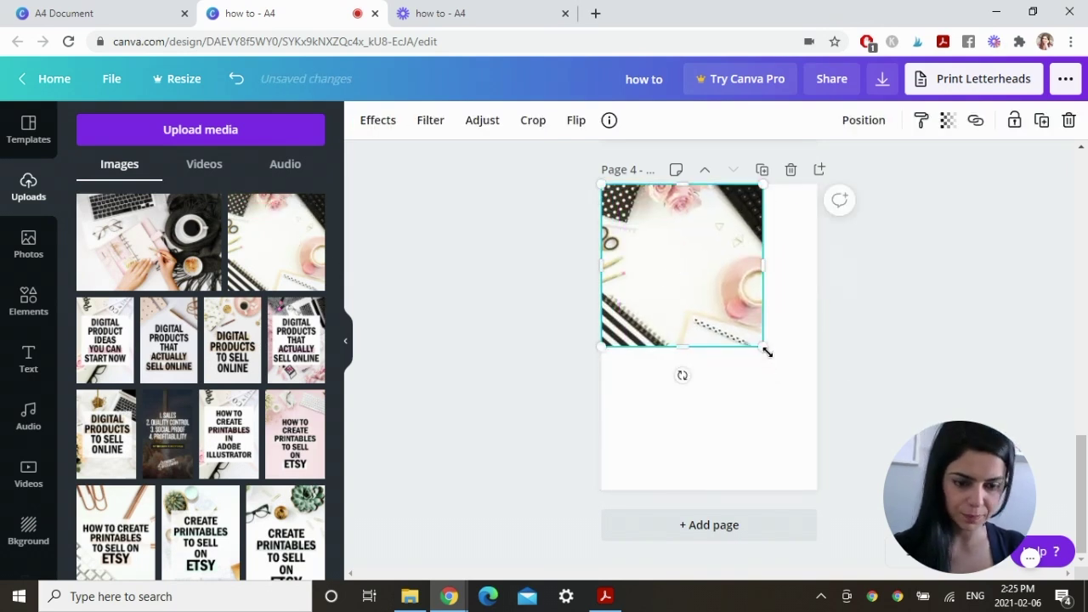
drag(765, 351, 902, 486)
click(1002, 122)
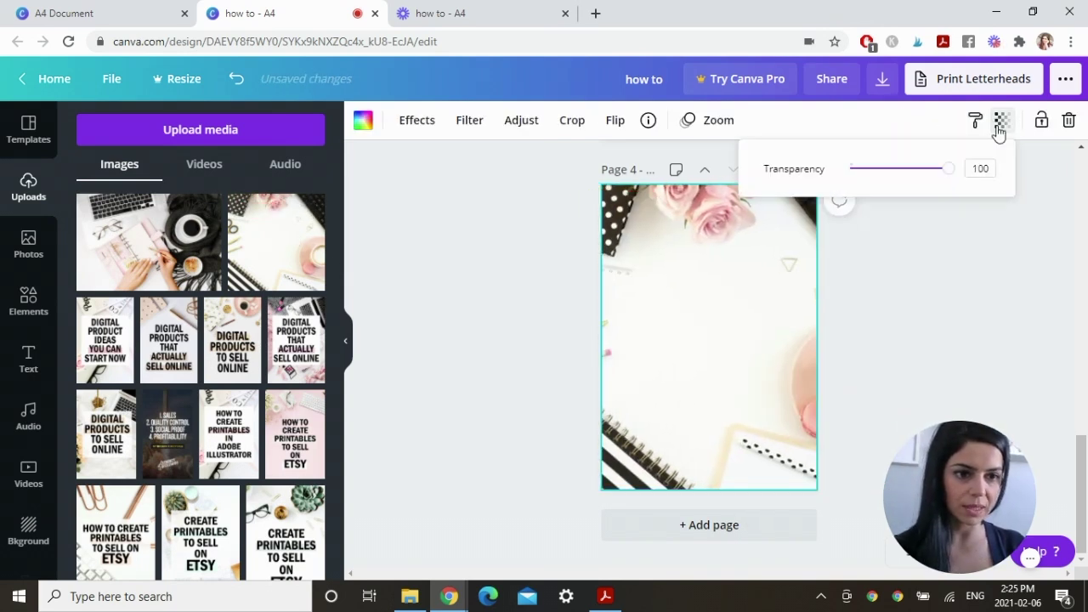
double_click(977, 169)
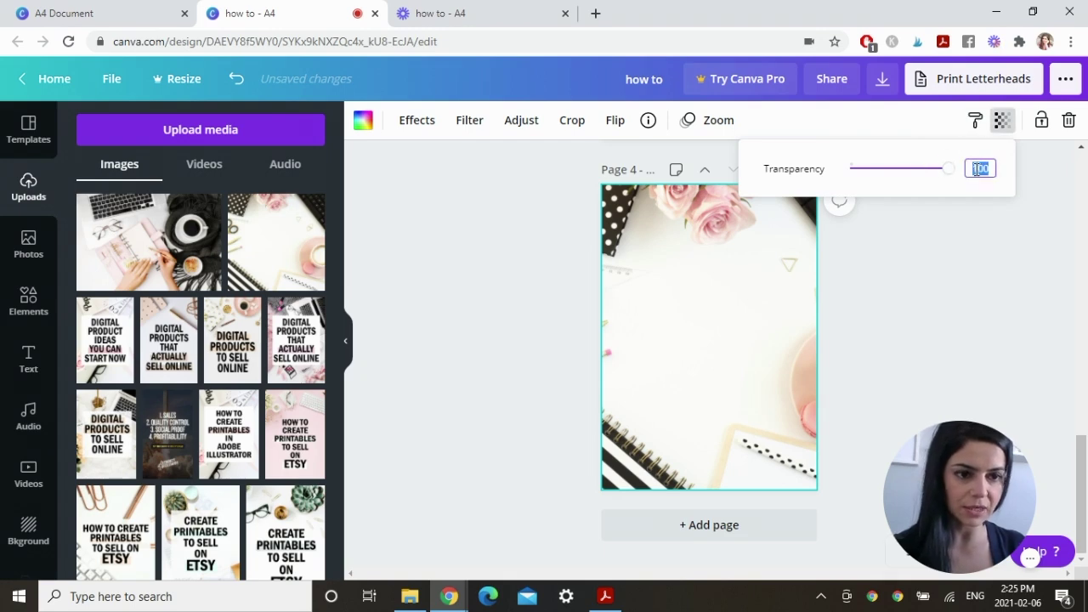
text(50)
click(934, 294)
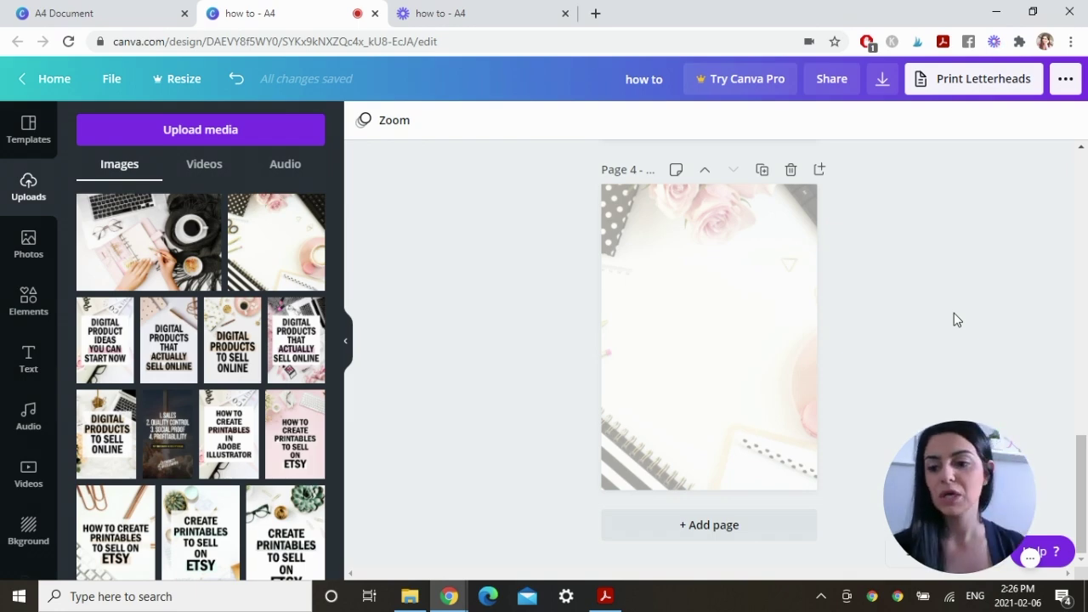
click(27, 306)
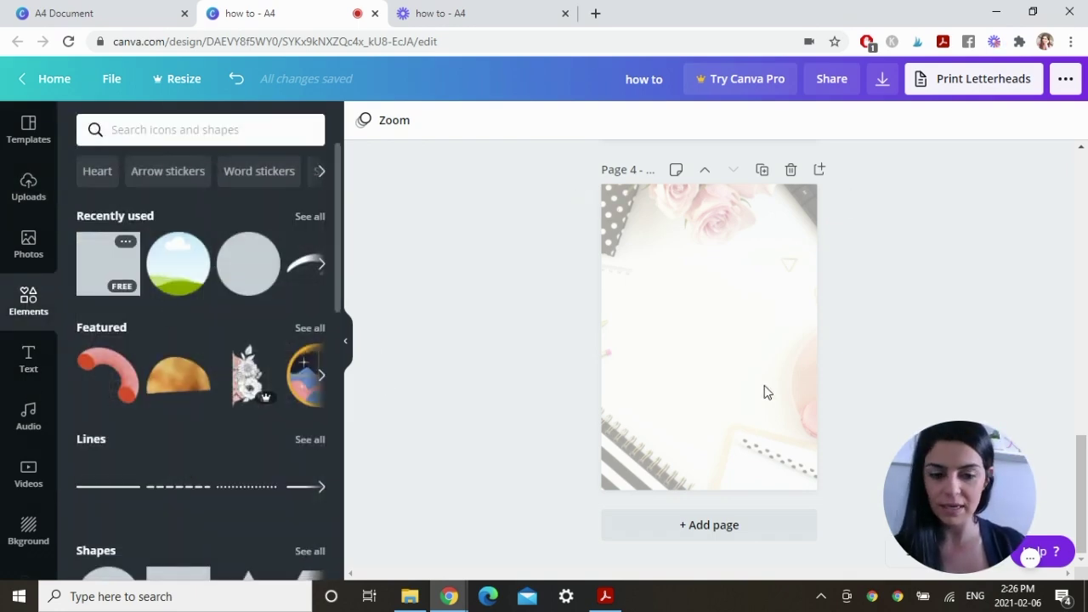
Step: Draw a wide, flat rectangle across the middle of page 4 and colour it beige from Photo Colors
key(r)
drag(706, 399, 719, 356)
drag(767, 318, 795, 316)
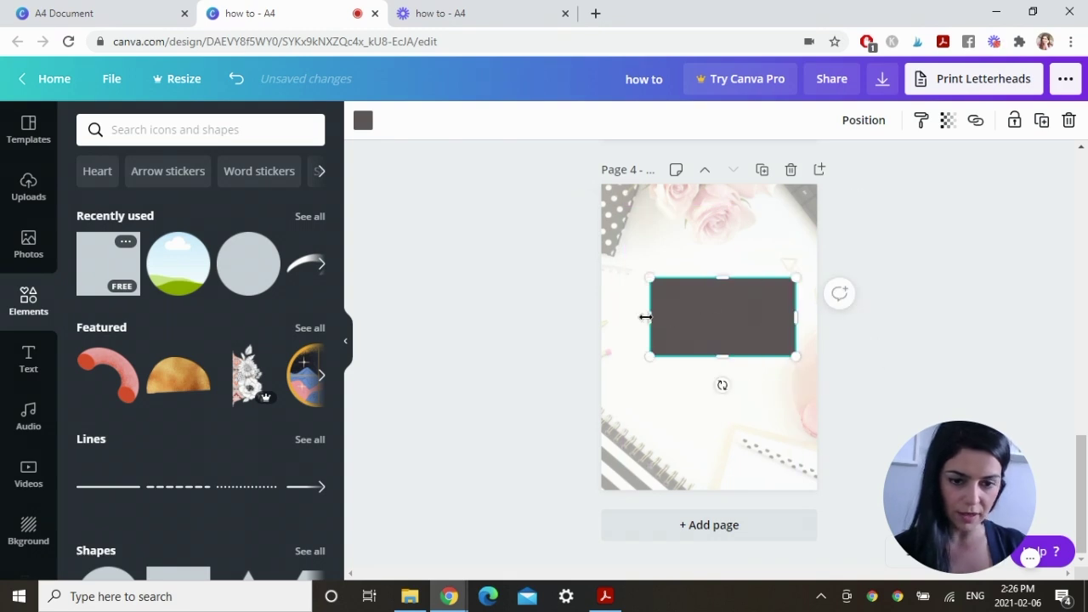
drag(646, 316, 636, 316)
click(363, 120)
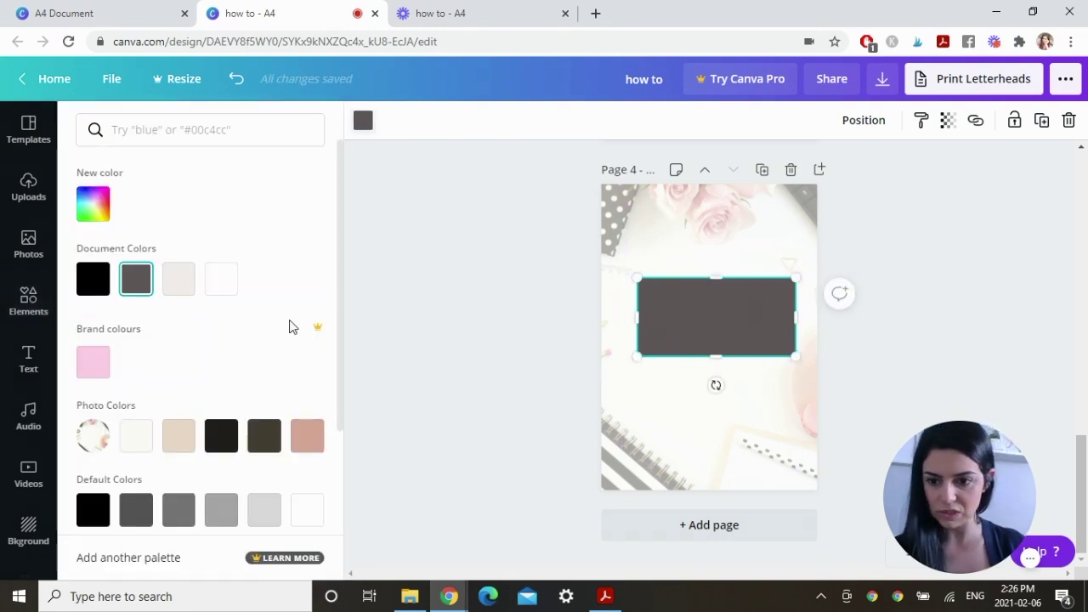
click(180, 438)
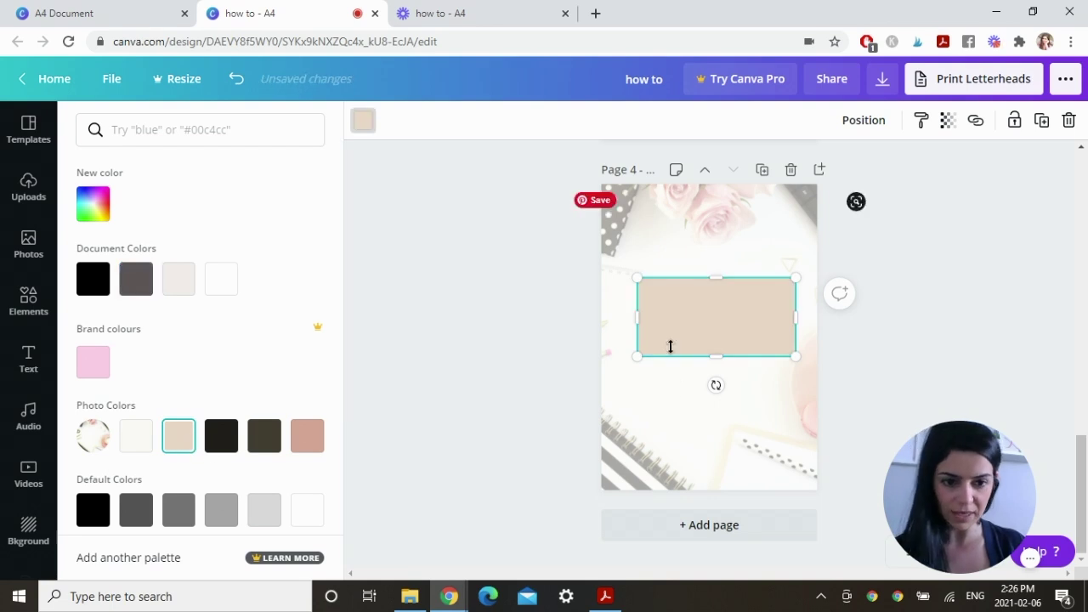
Step: Widen the rectangle and add a 'Have Questions?' heading in Bodoni FLF near its top
drag(635, 318, 621, 319)
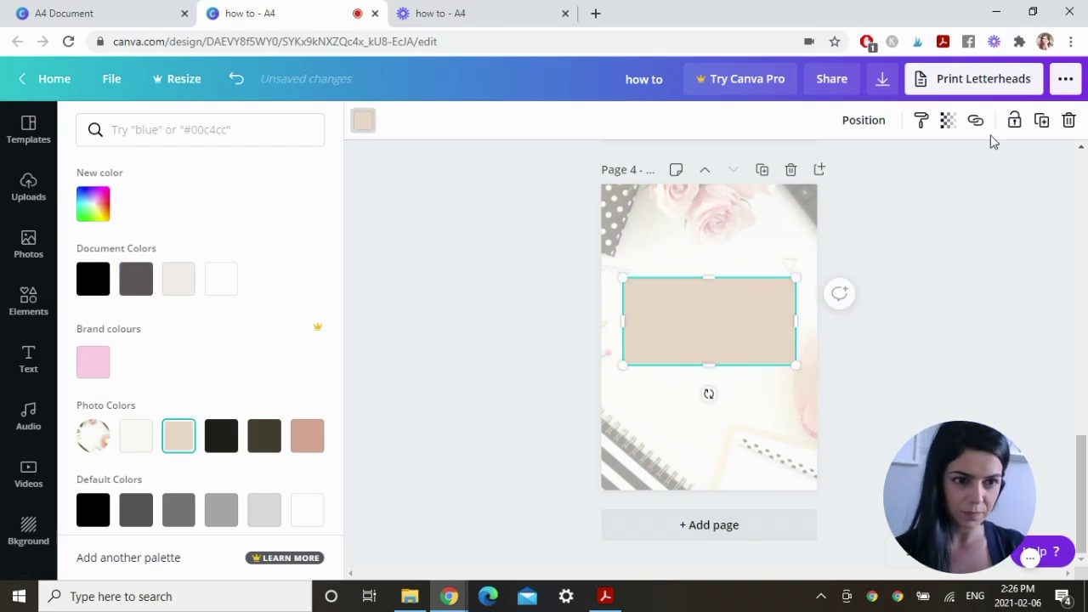
key(t)
triple_click(725, 340)
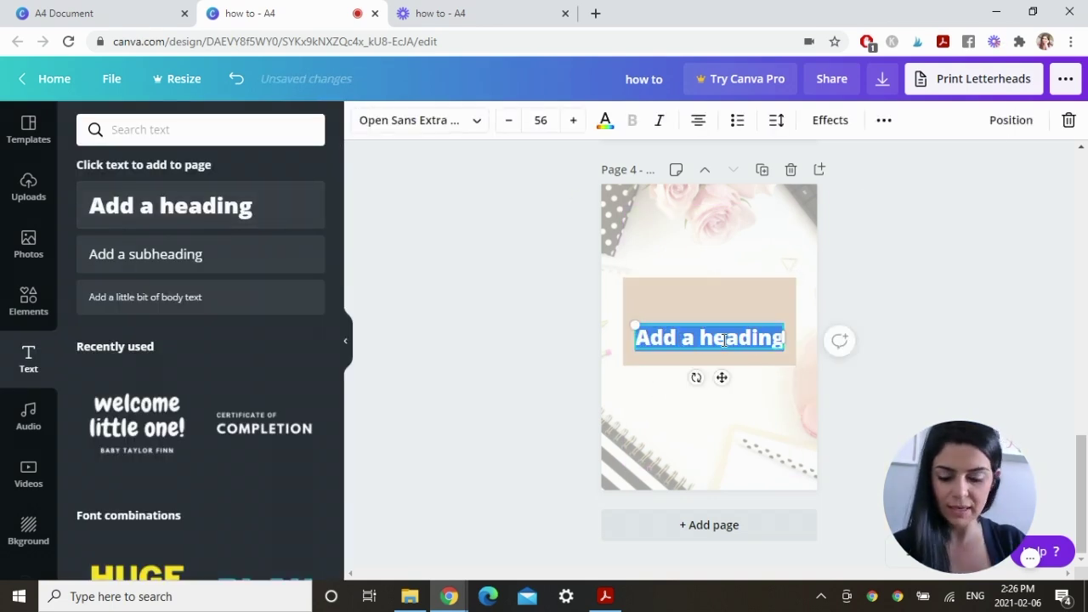
text(Haye Questions?)
click(391, 120)
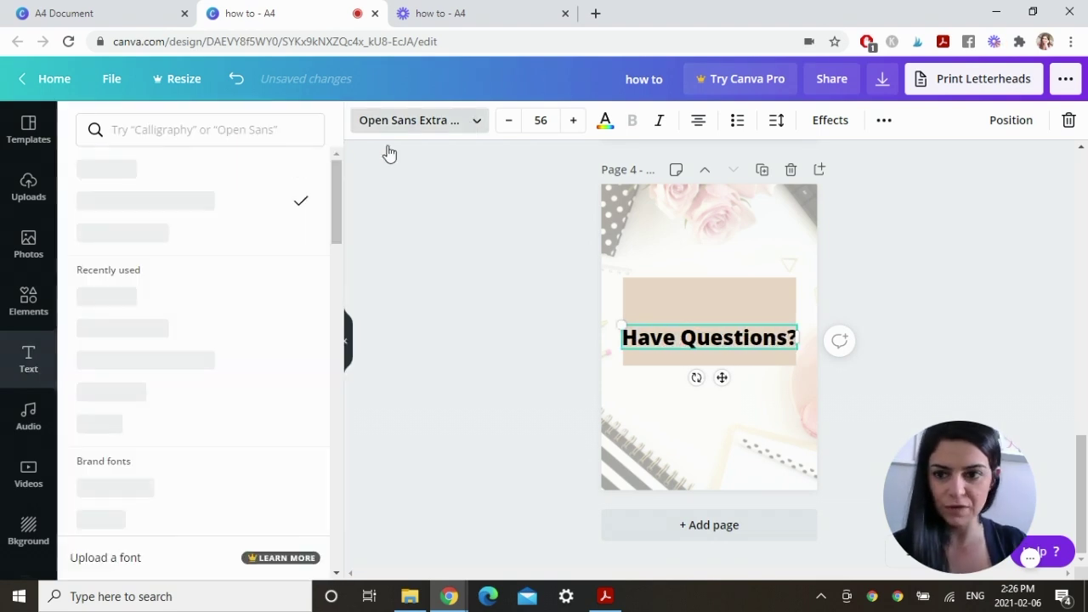
click(106, 295)
drag(712, 323, 711, 276)
Step: Add a 'Let's Connect!' subheading in the Nickainley script font below the heading
key(t)
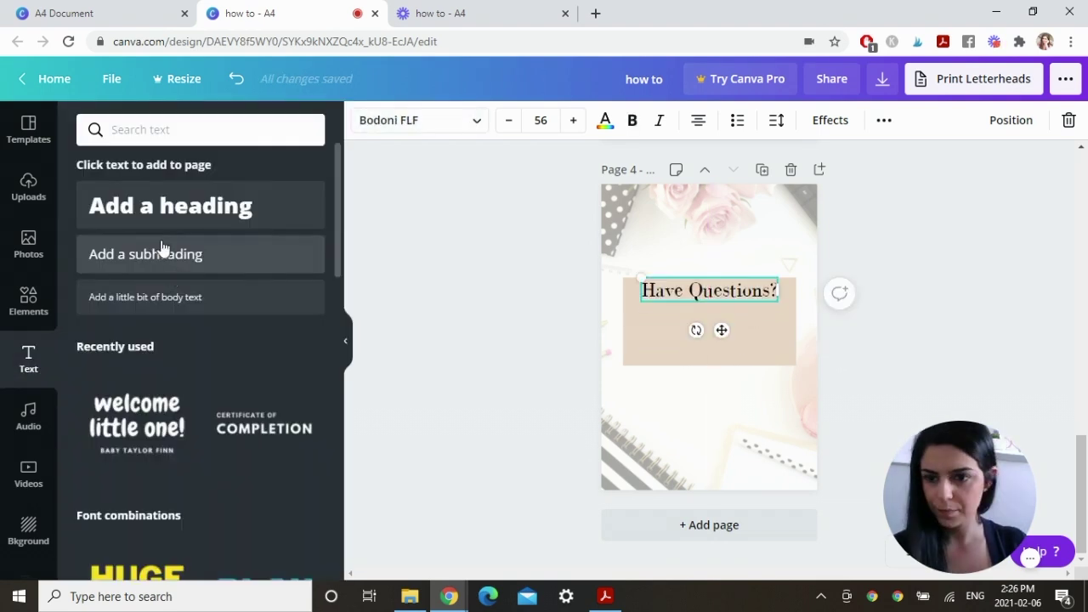
drag(163, 246, 710, 306)
text(Let's Connect!)
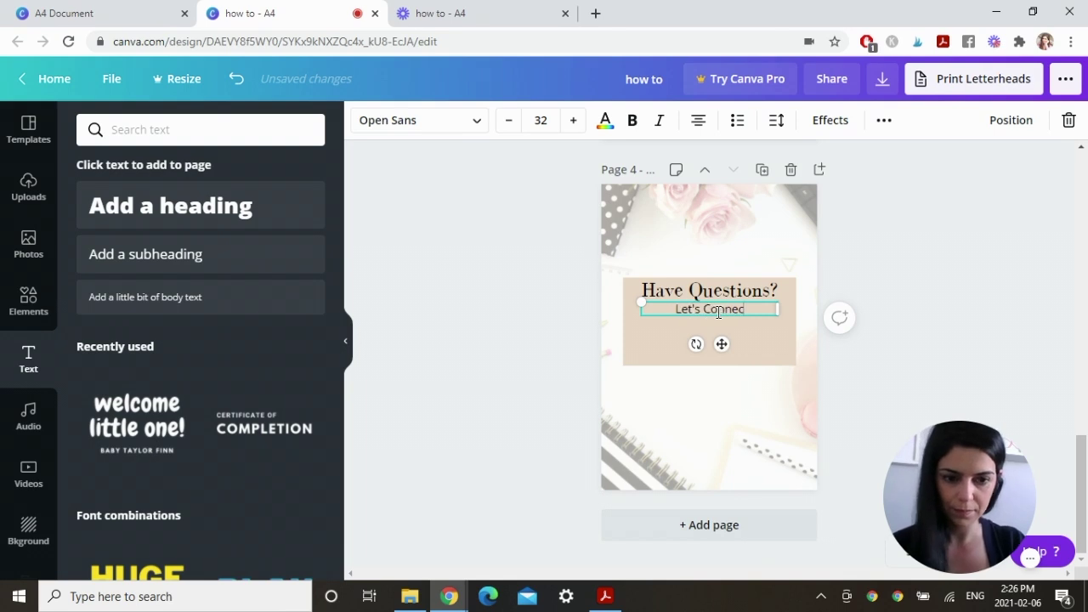
click(399, 120)
click(100, 455)
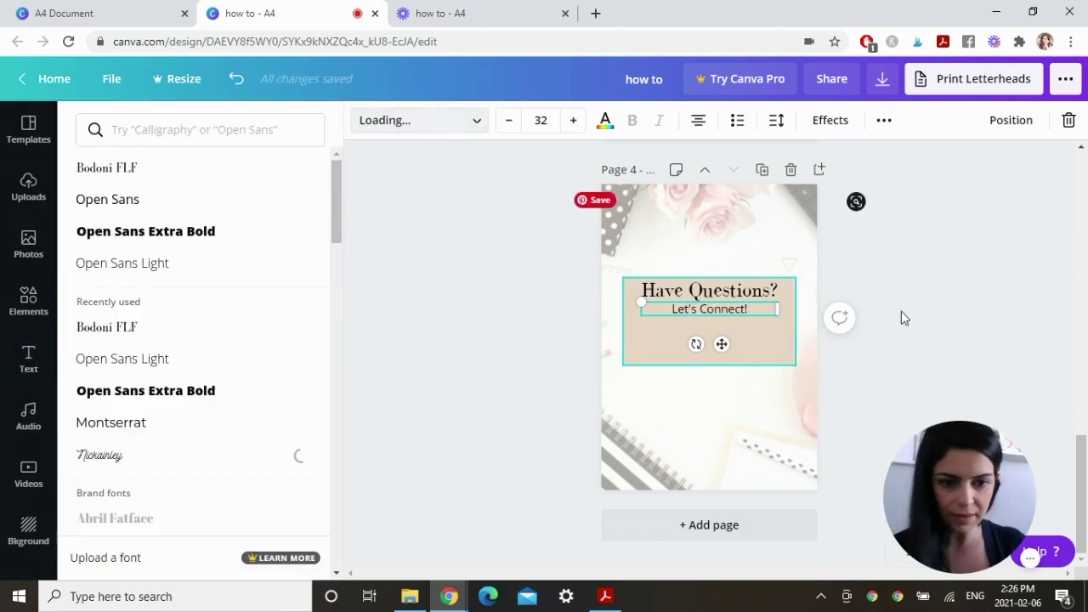
click(951, 356)
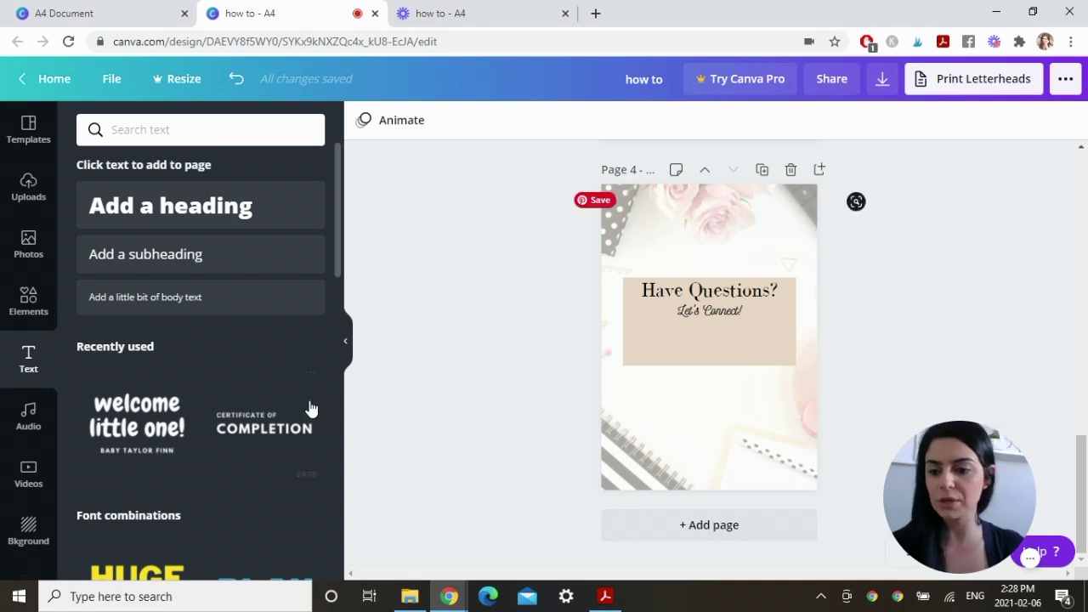
click(29, 302)
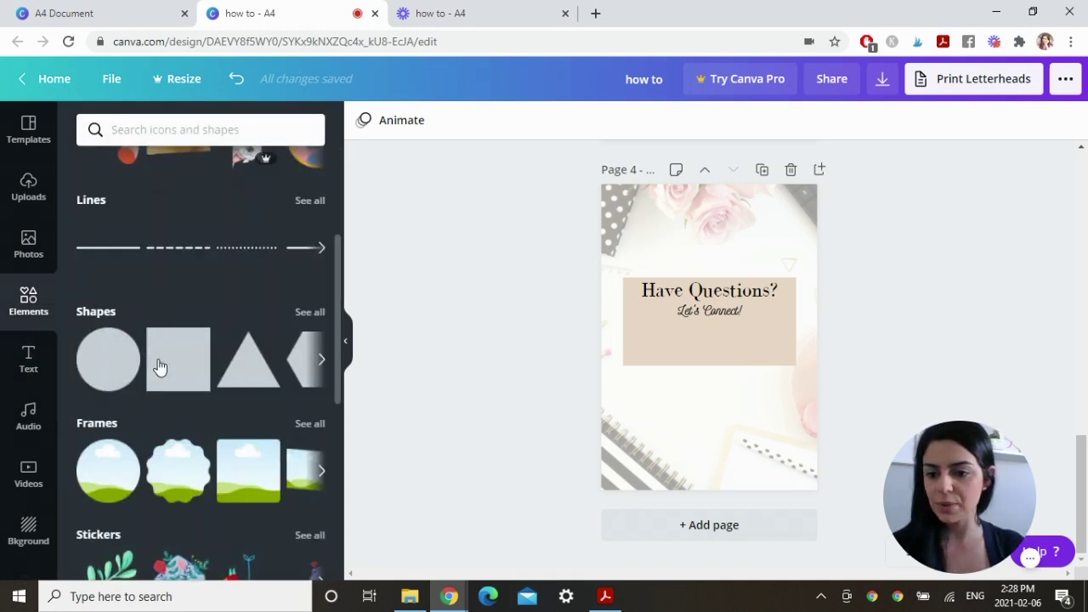
Step: Add a small circle frame centred below the Let's Connect box, filled with the uploaded portrait photo
click(108, 472)
drag(751, 357, 728, 399)
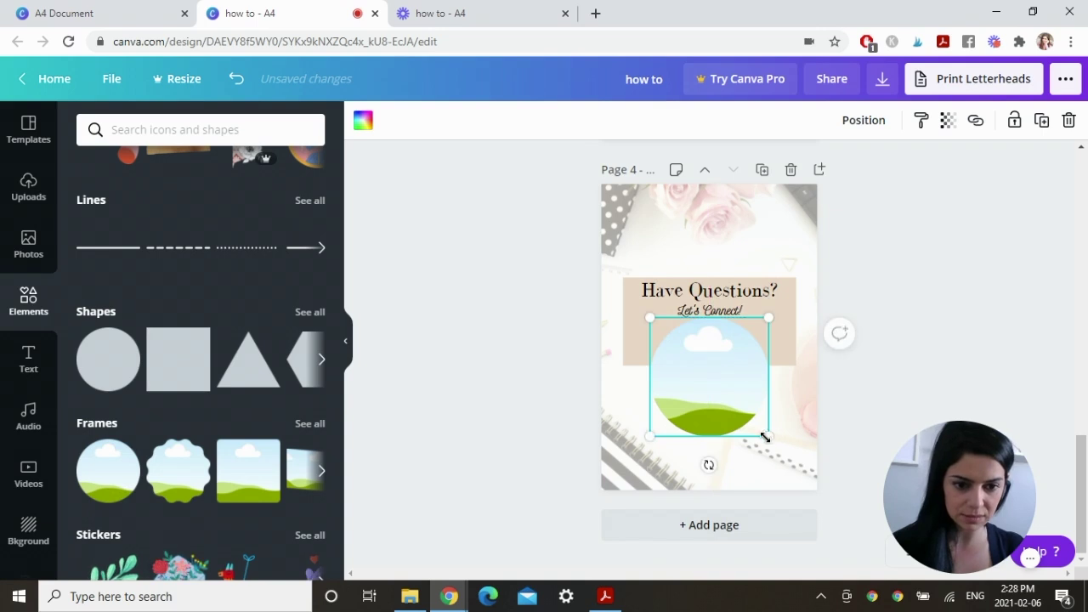
drag(767, 437, 727, 390)
drag(688, 351, 709, 377)
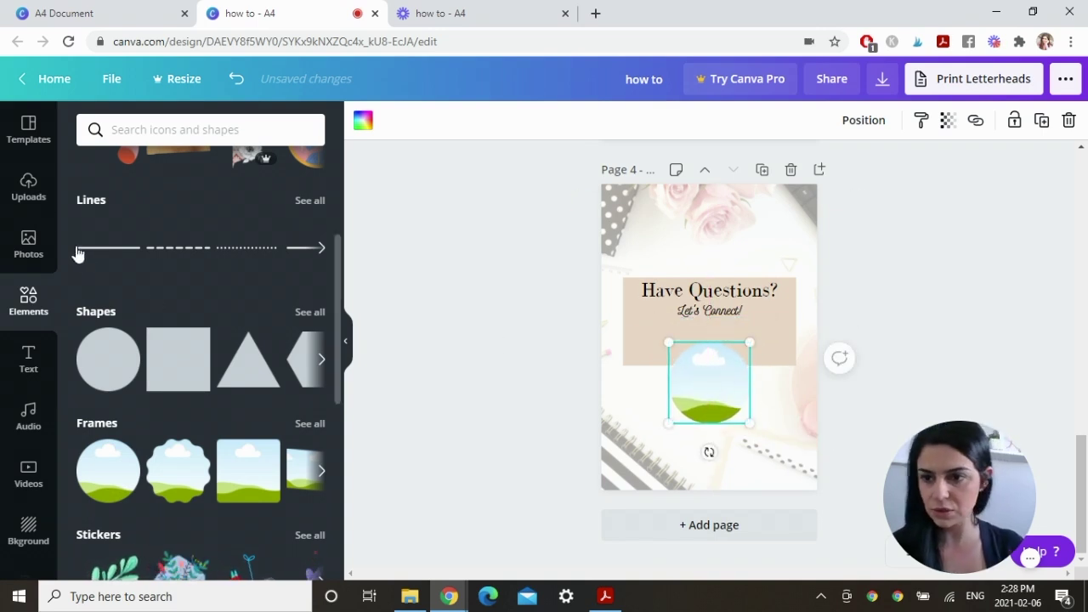
click(29, 189)
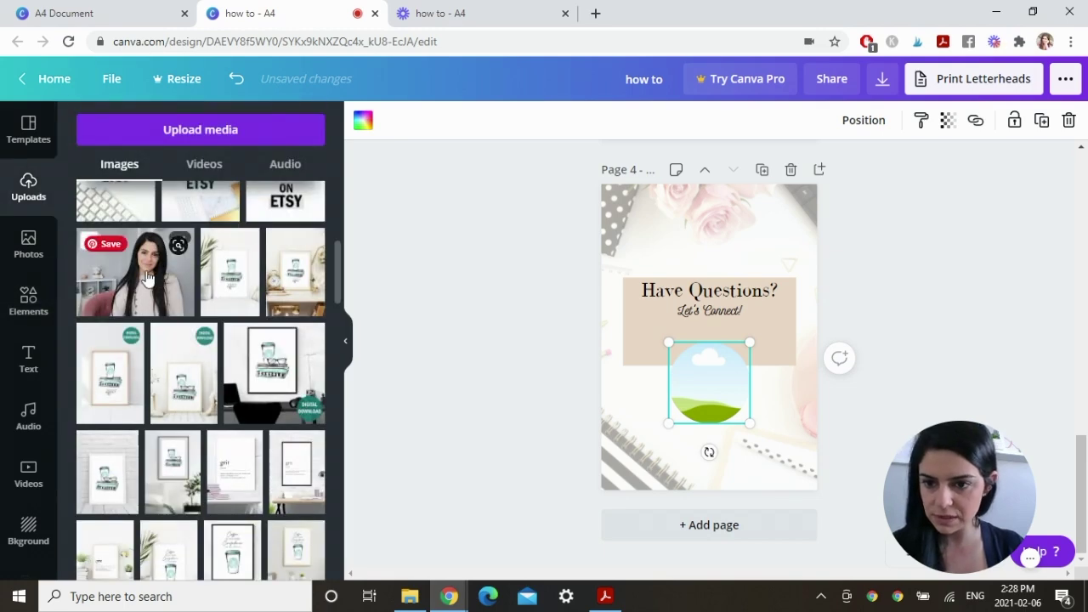
drag(140, 273, 714, 375)
double_click(714, 374)
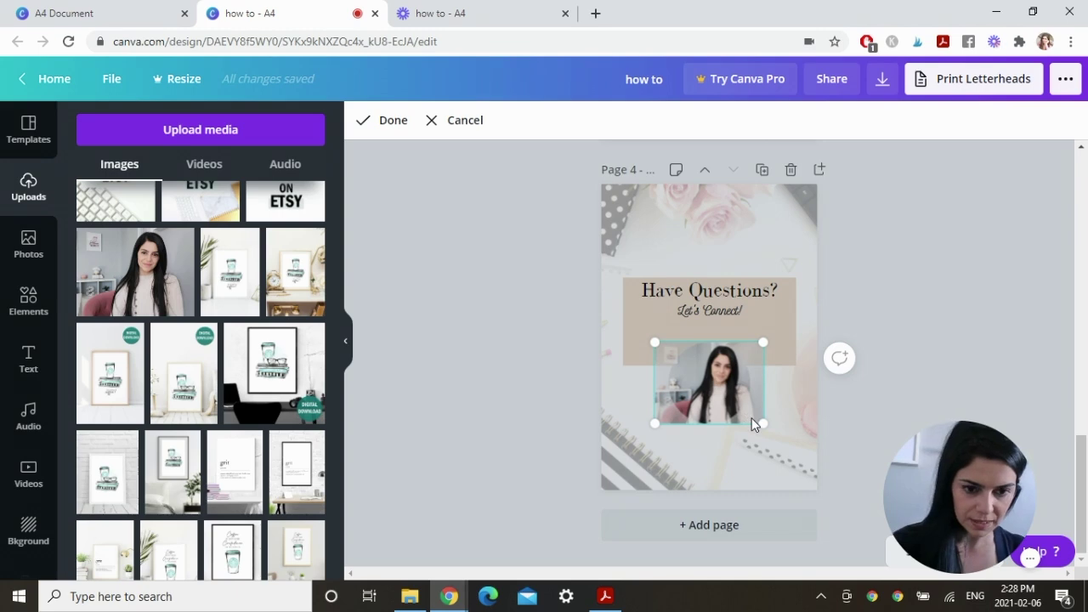
click(476, 382)
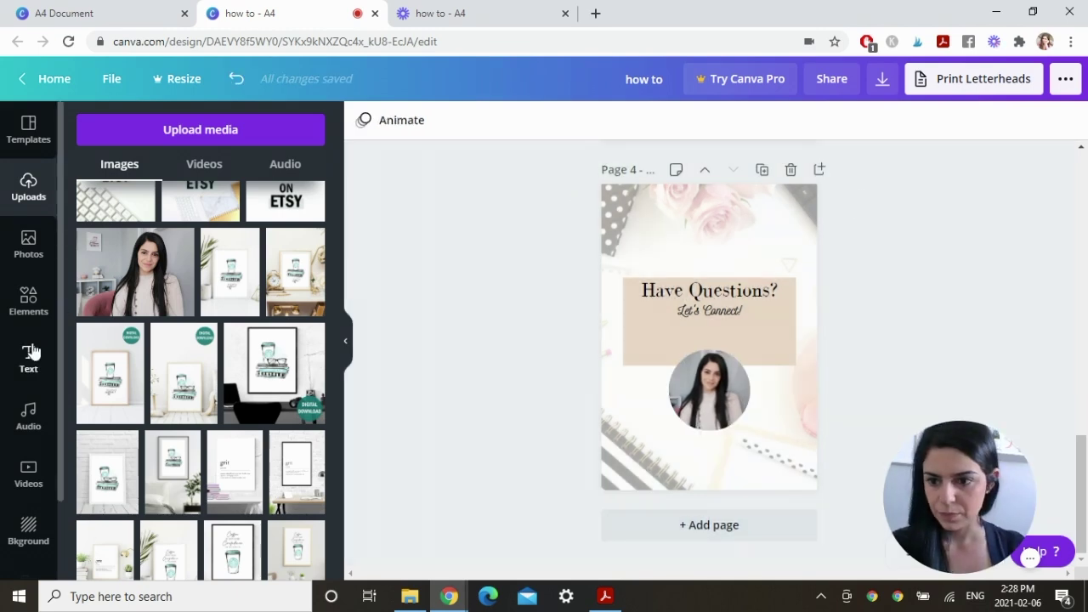
click(34, 359)
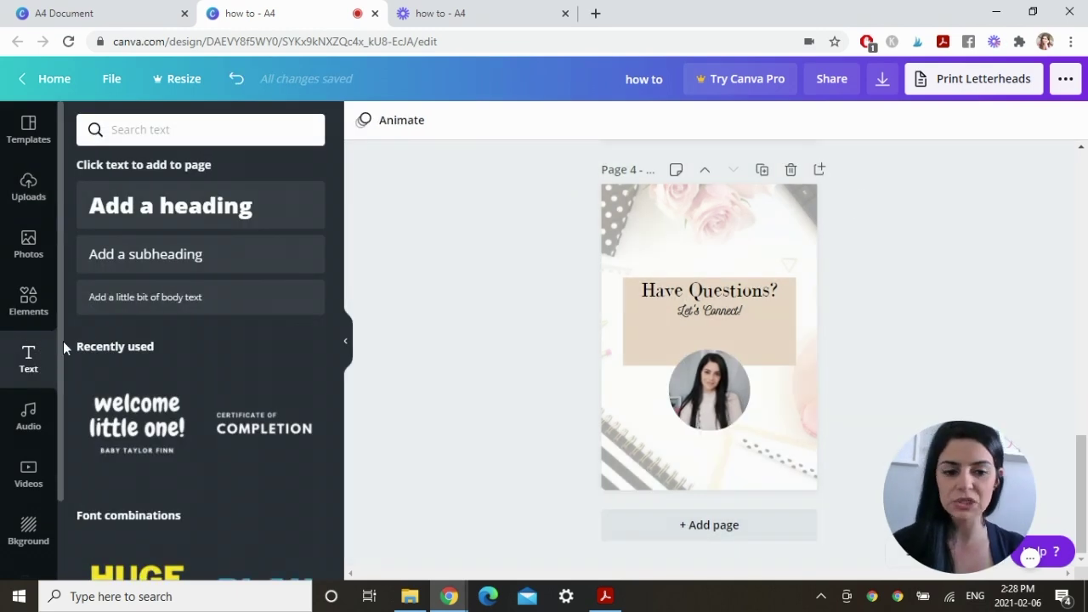
Step: Add the Instagram profile address as size-27 body text and link it to that URL
click(166, 304)
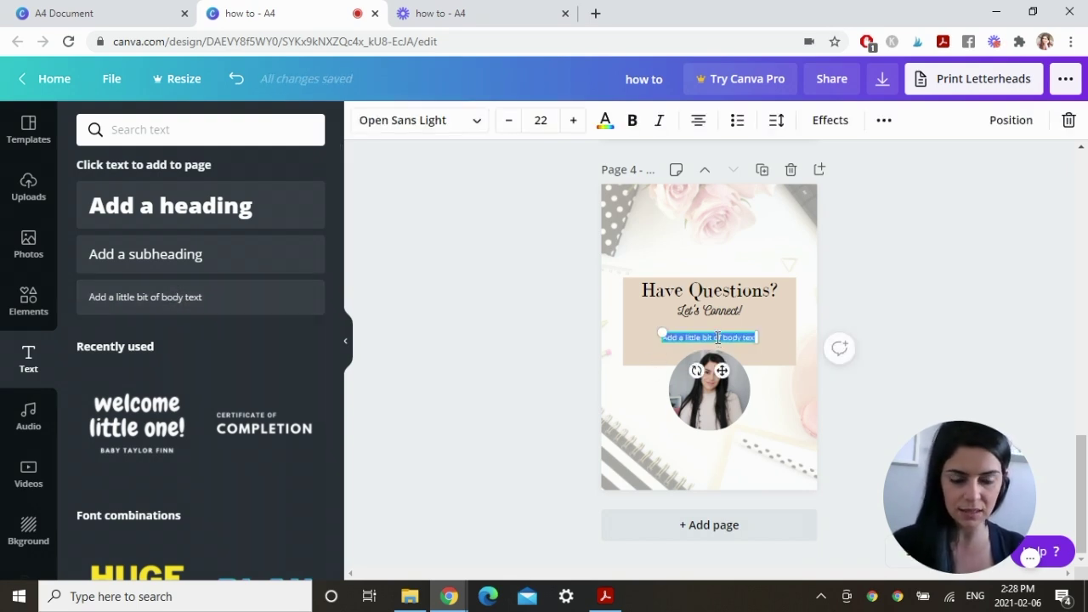
key(BackSpace)
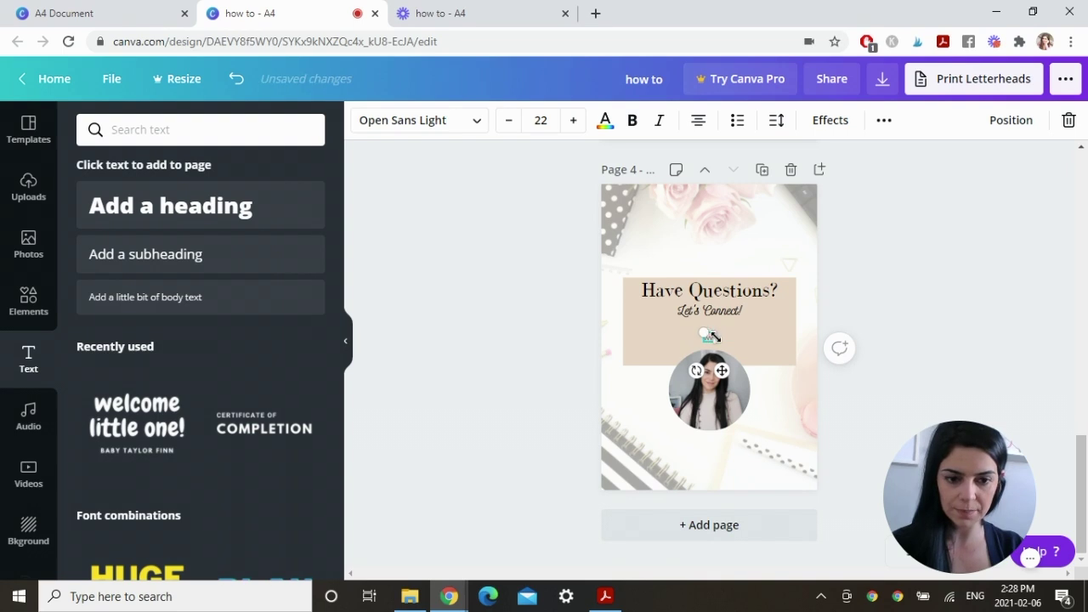
text(www.instagram)
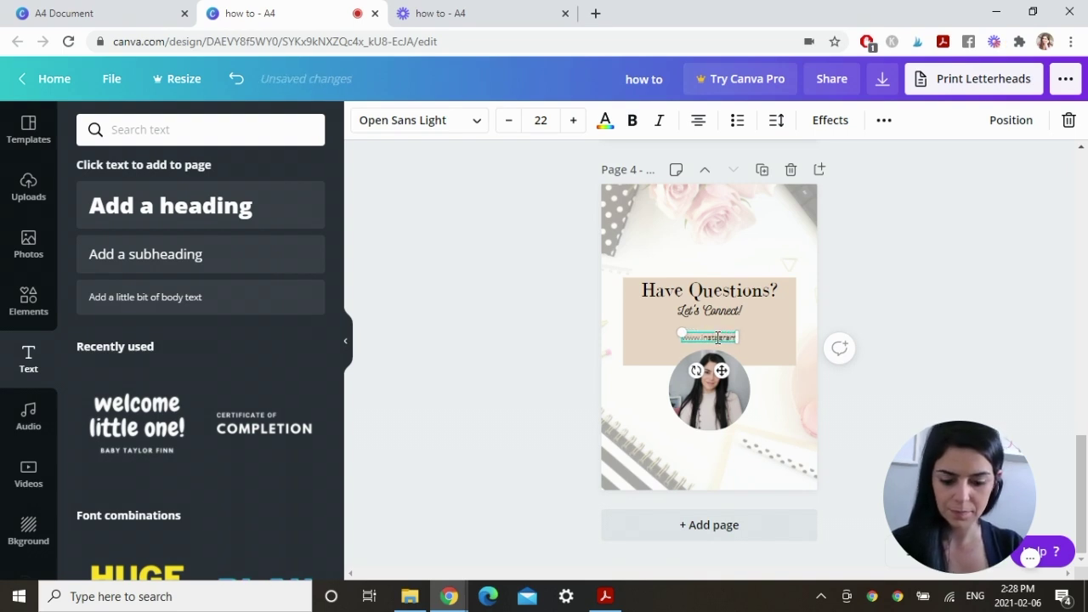
text(.com/sandradi.co)
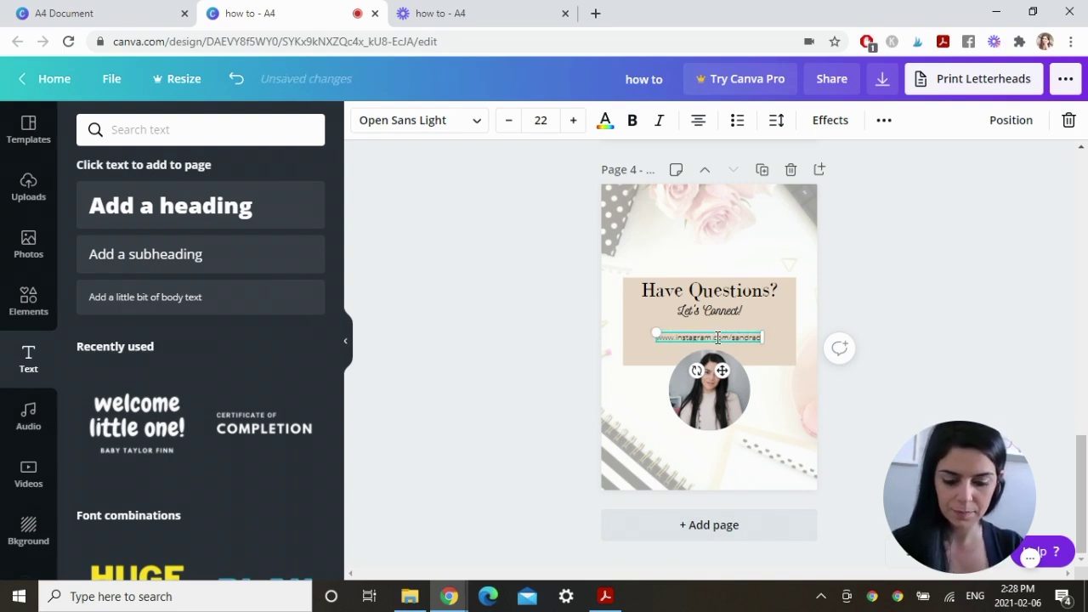
click(573, 120)
click(573, 120)
click(573, 119)
click(573, 120)
click(573, 119)
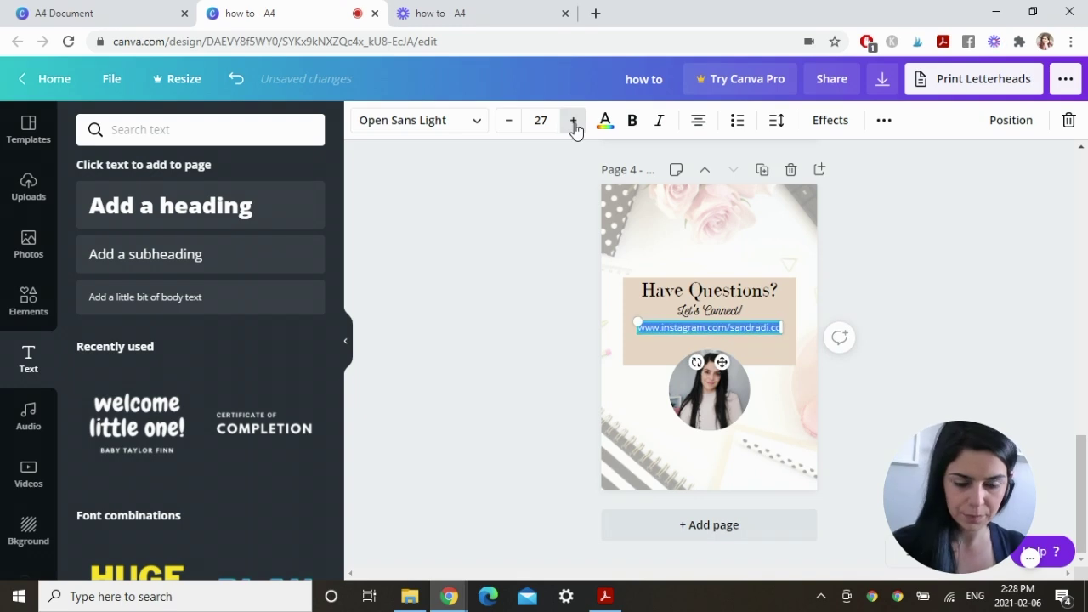
click(882, 125)
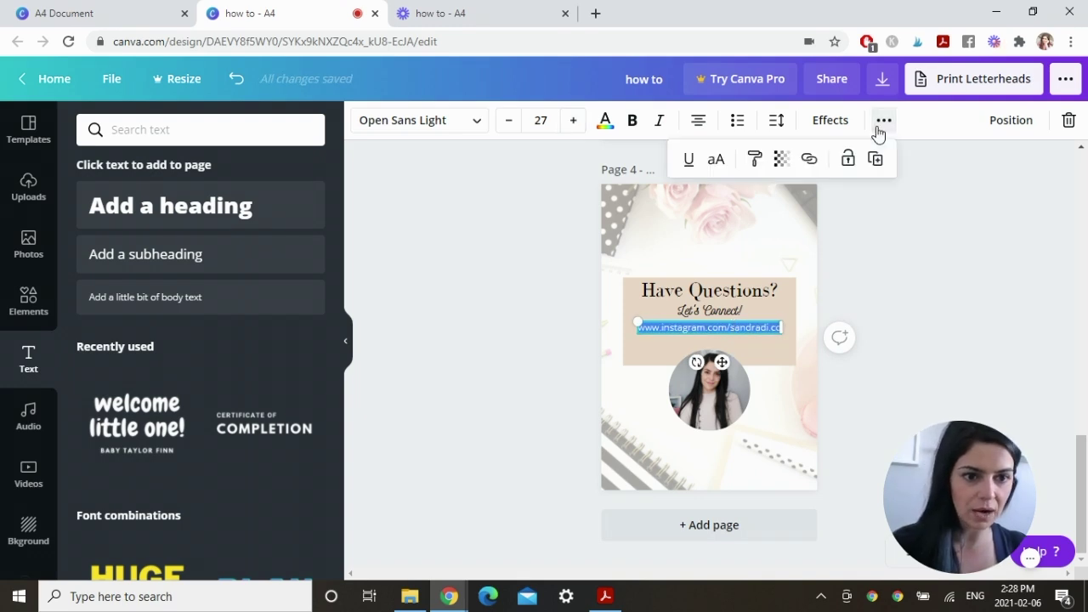
click(809, 161)
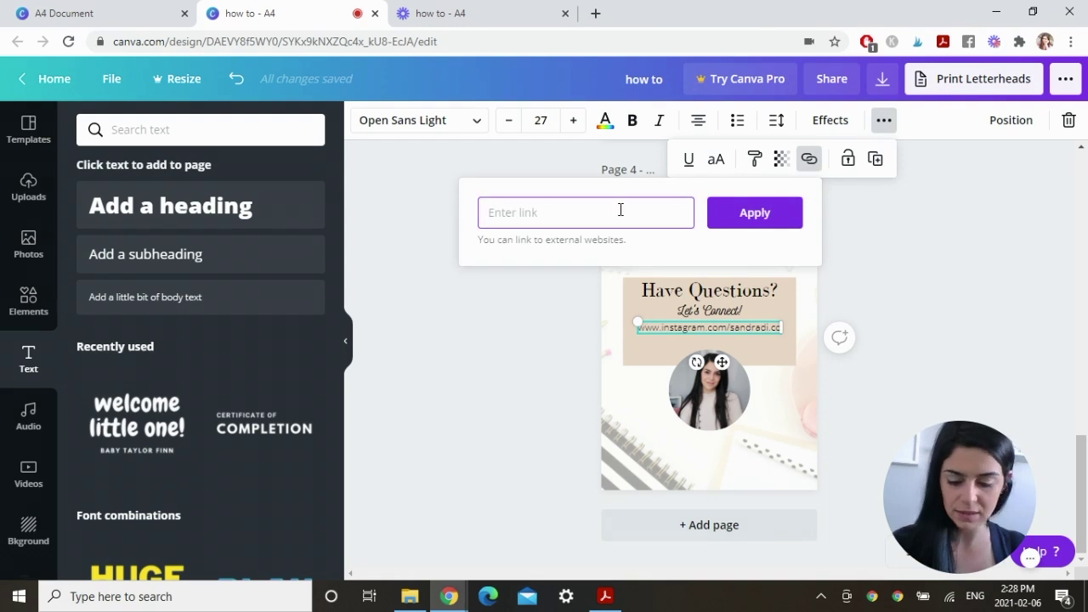
text(www.instagram.com/sandradi.co)
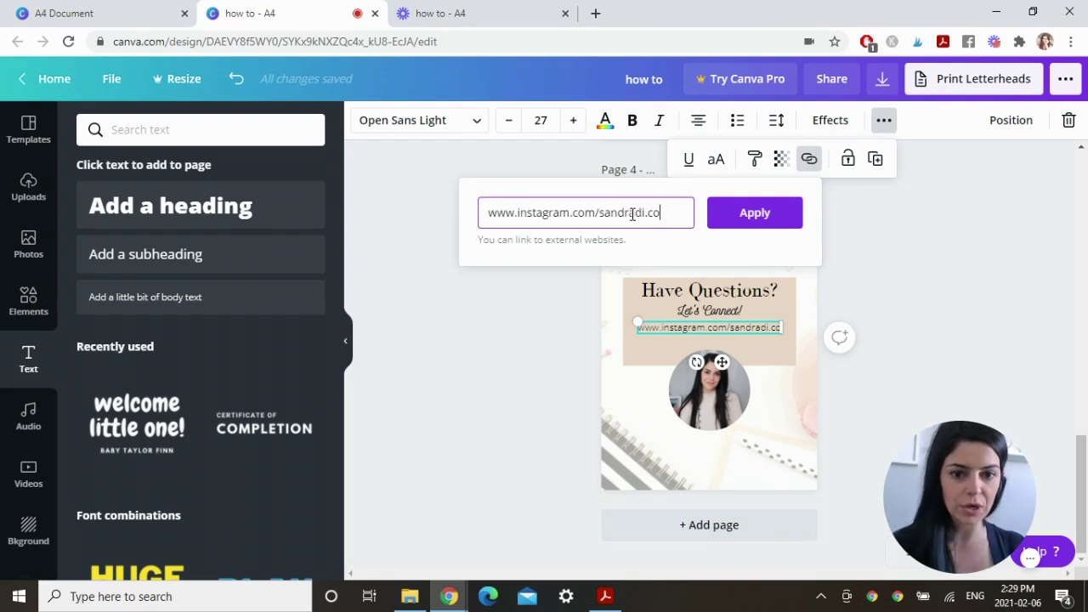
click(755, 214)
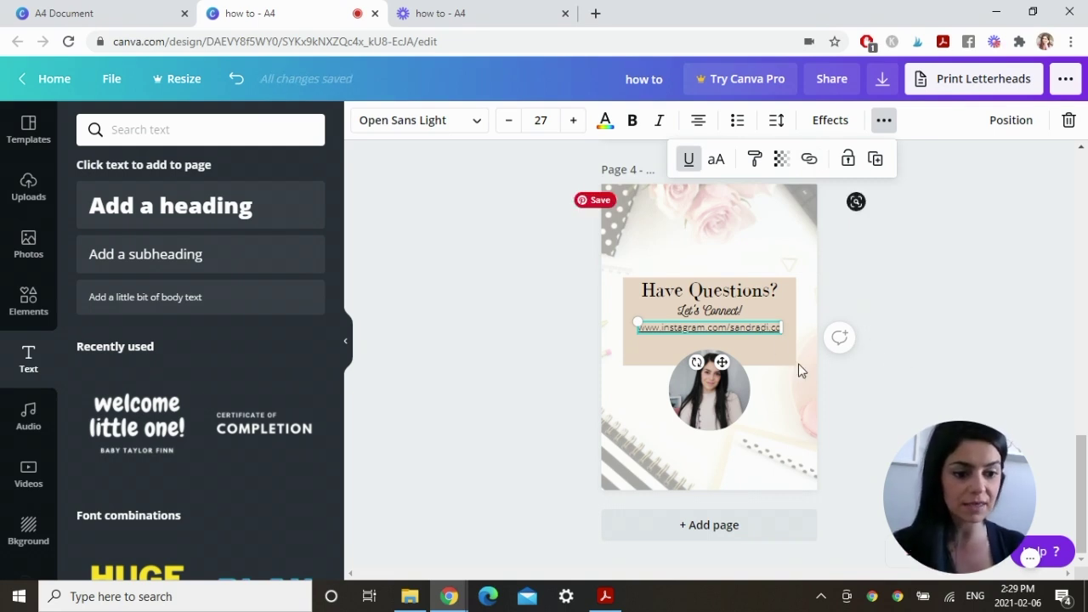
click(865, 324)
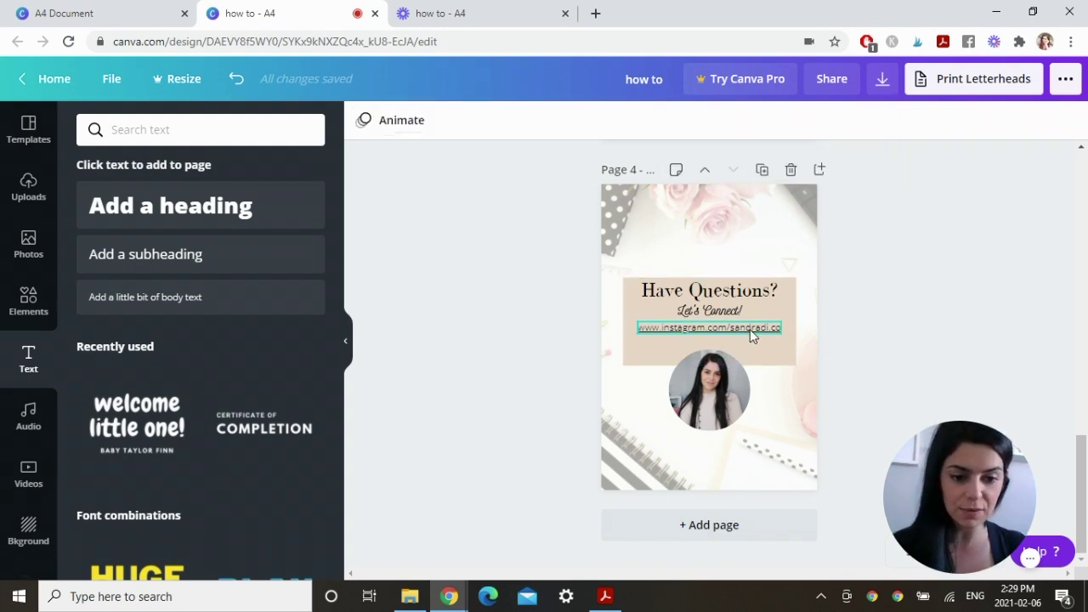
Step: Duplicate the Instagram link below, change it to the YouTube channel address, and link it
click(750, 329)
key(ctrl+d)
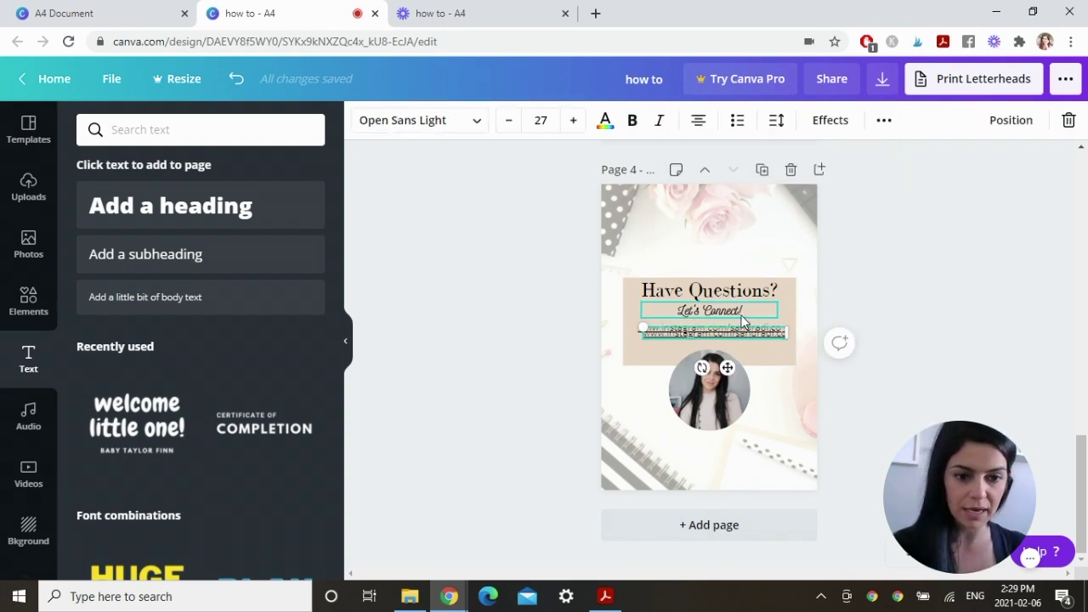
drag(765, 335, 811, 345)
key(Return)
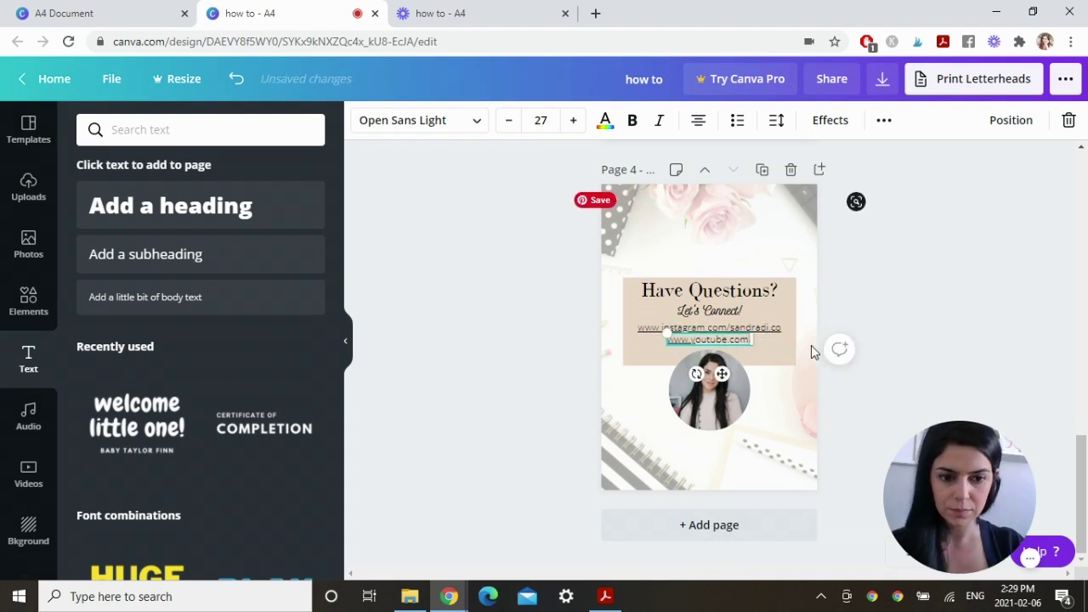
text(www.youtube.com/c/sandrad)
key(ctrl+a)
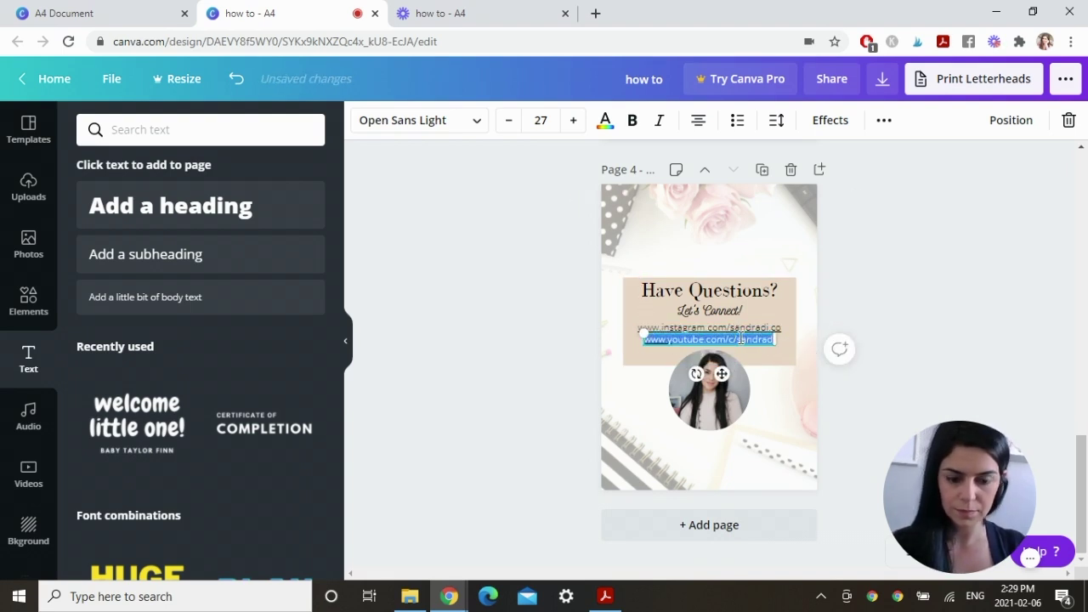
click(886, 121)
click(808, 162)
click(752, 213)
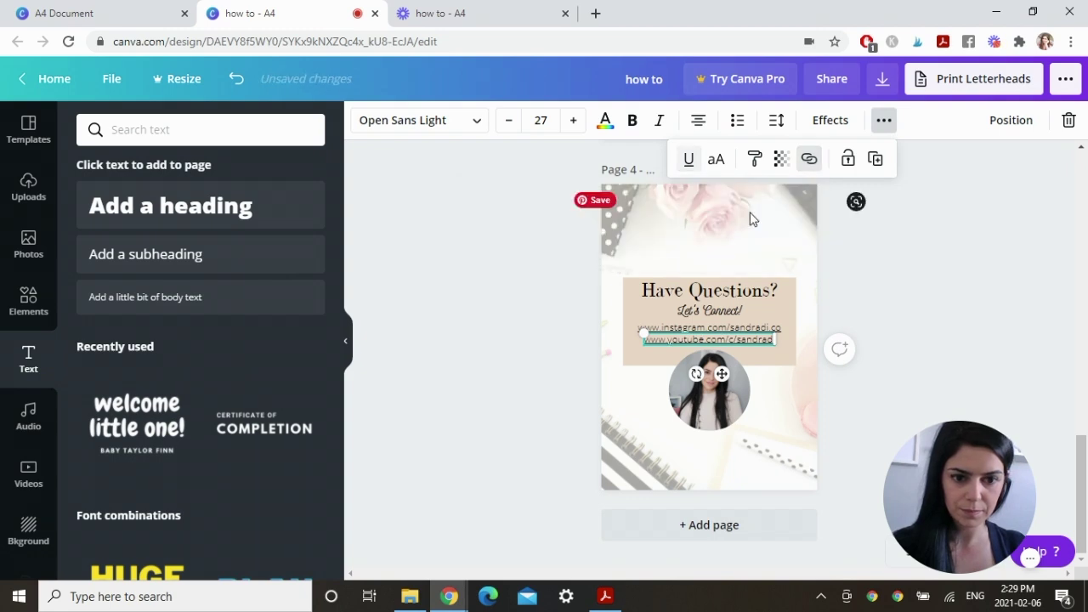
key(Escape)
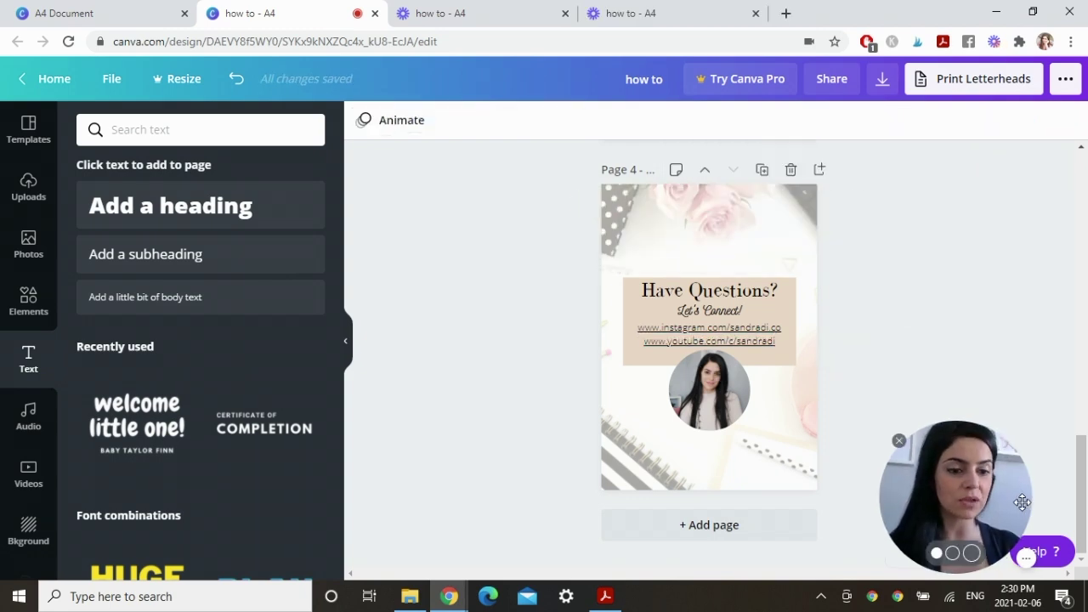
Step: Export all 4 pages as PDF Print and open the downloaded how to.pdf
click(880, 88)
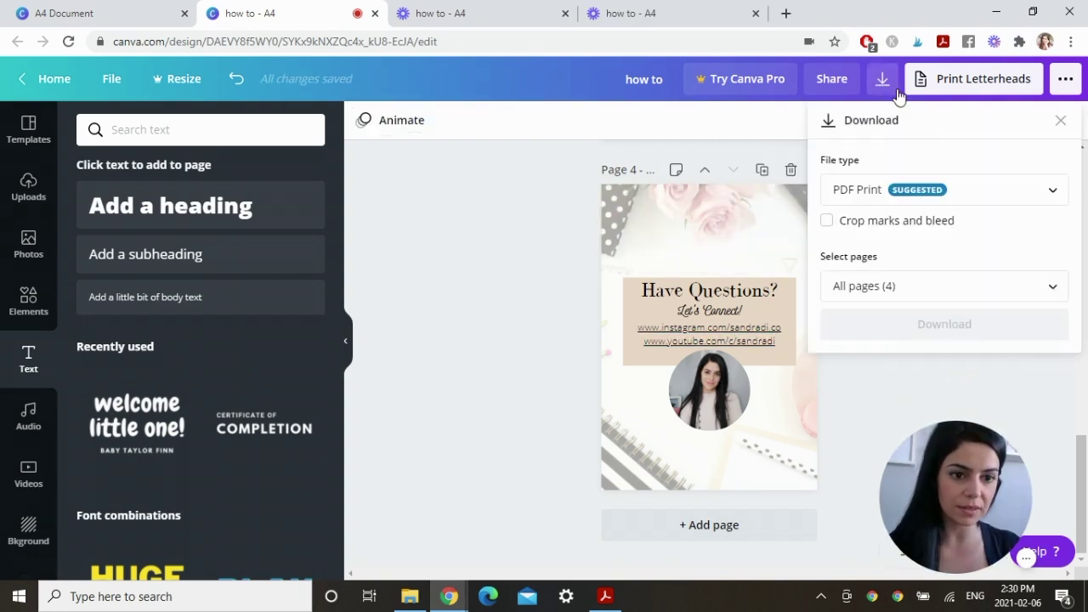
click(878, 197)
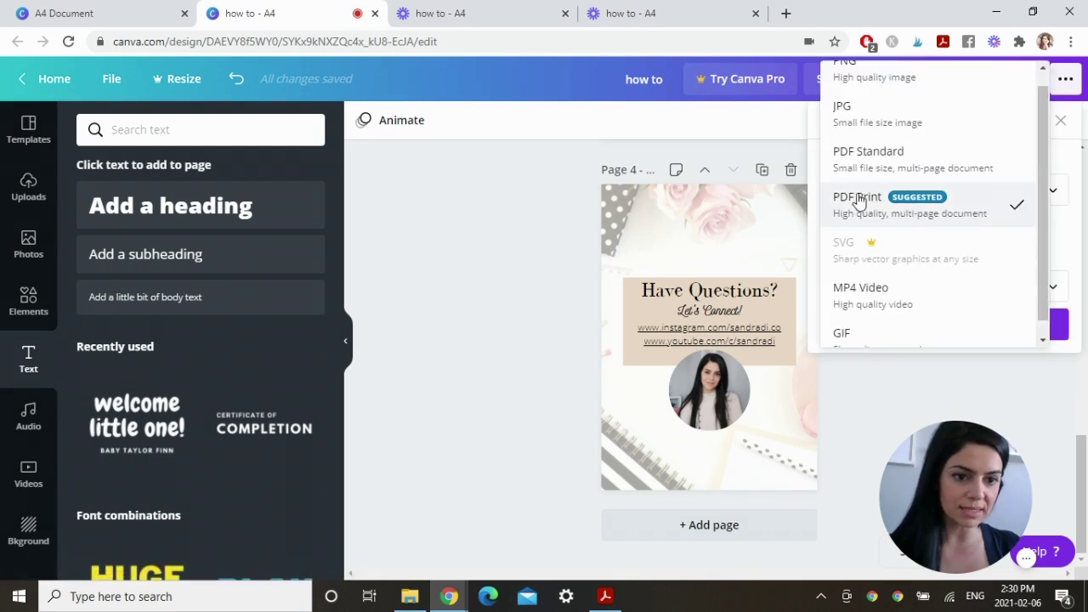
click(1064, 207)
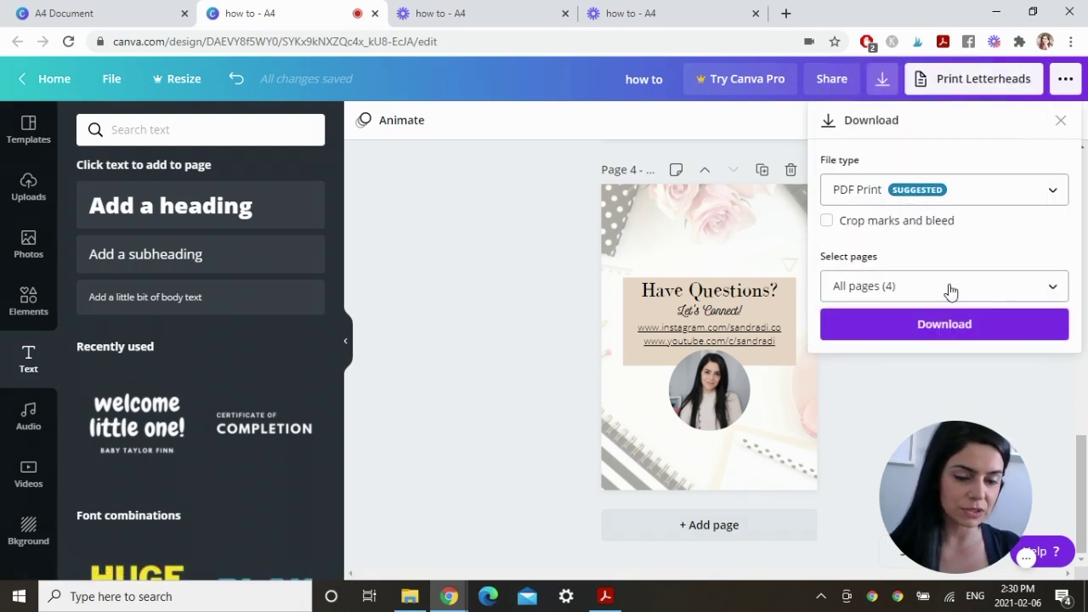
click(1041, 287)
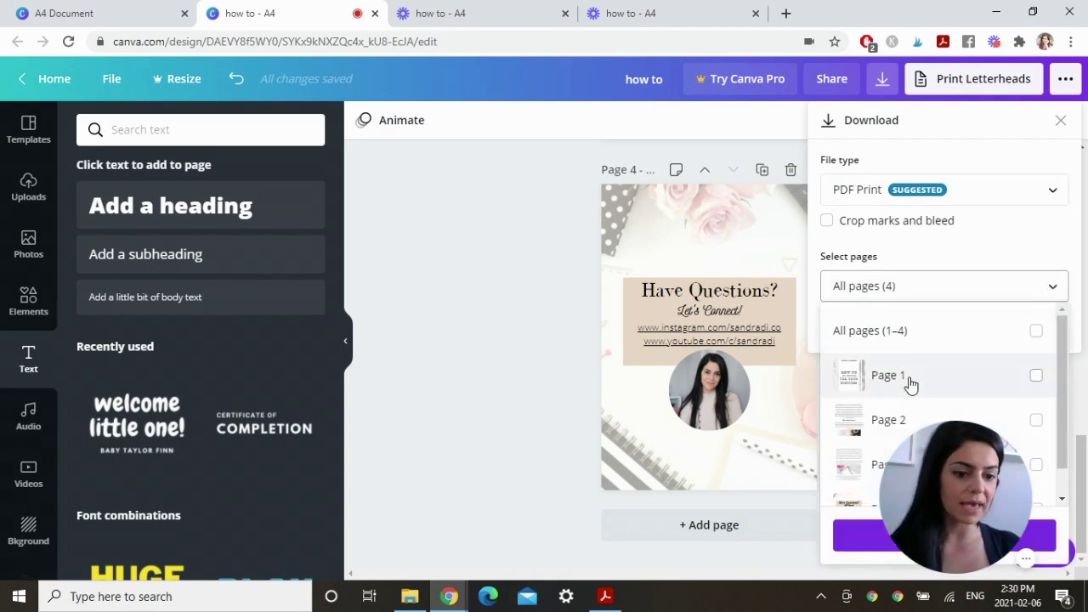
click(1024, 249)
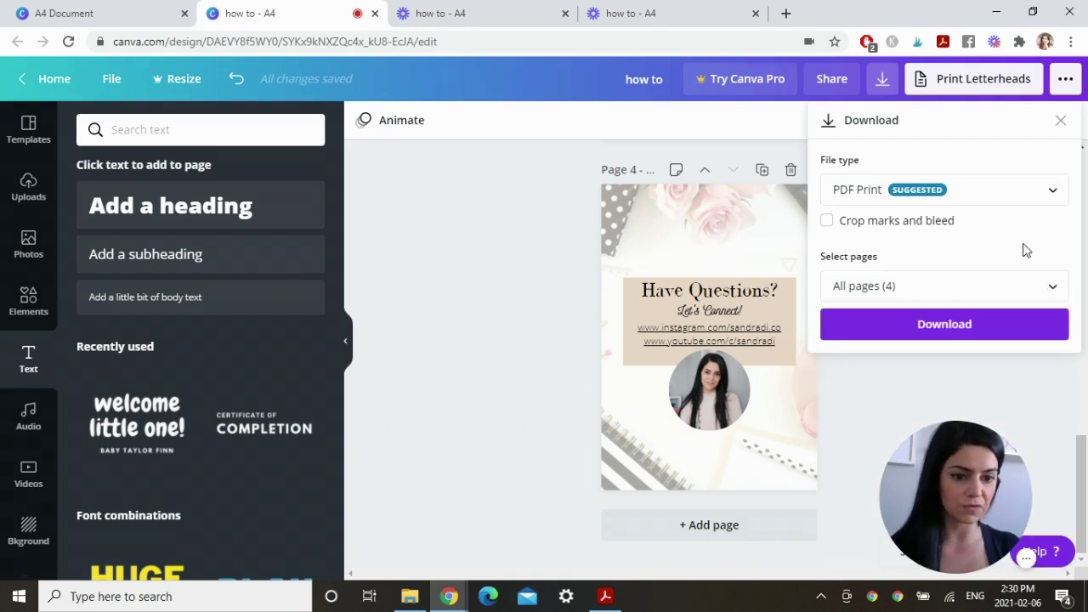
click(941, 326)
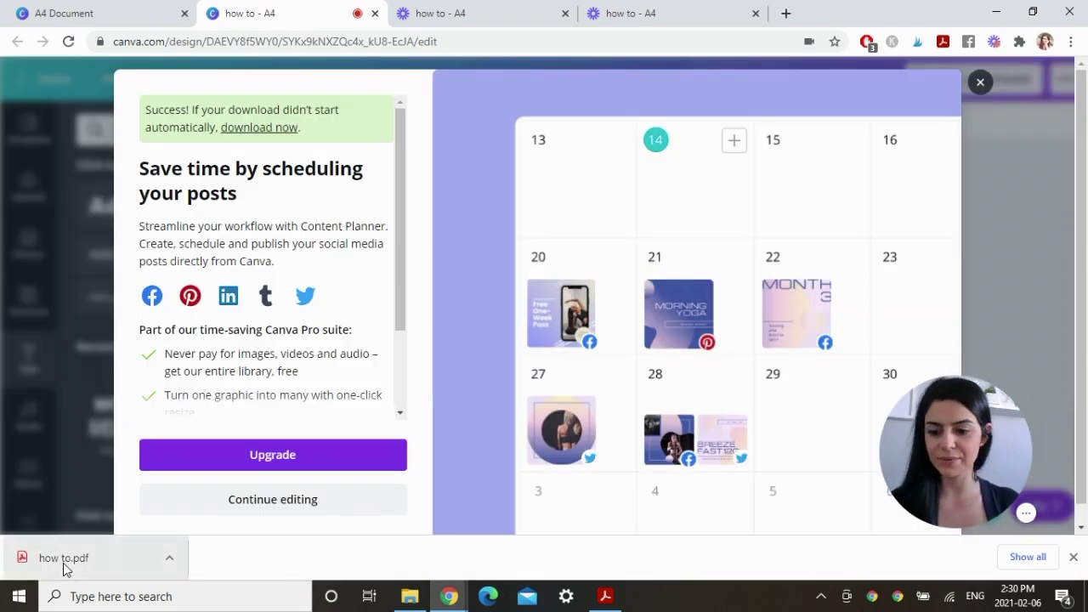
click(65, 561)
Step: Scroll through how to.pdf to page 4 to check the contact links and round portrait
drag(879, 139, 882, 160)
ctrl+scroll(675, 230, down, 4)
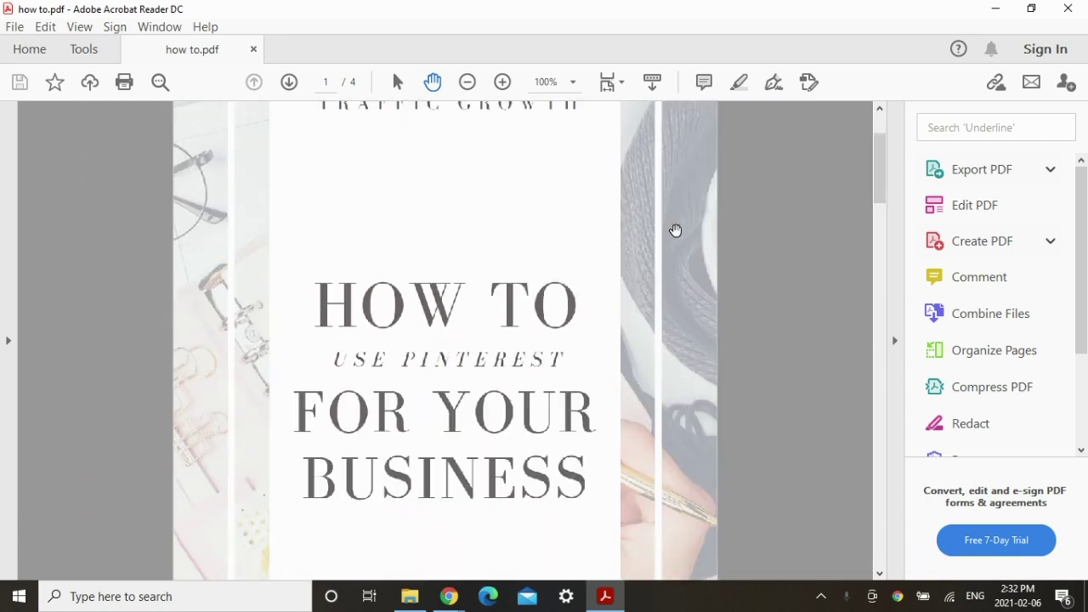
drag(882, 198, 892, 489)
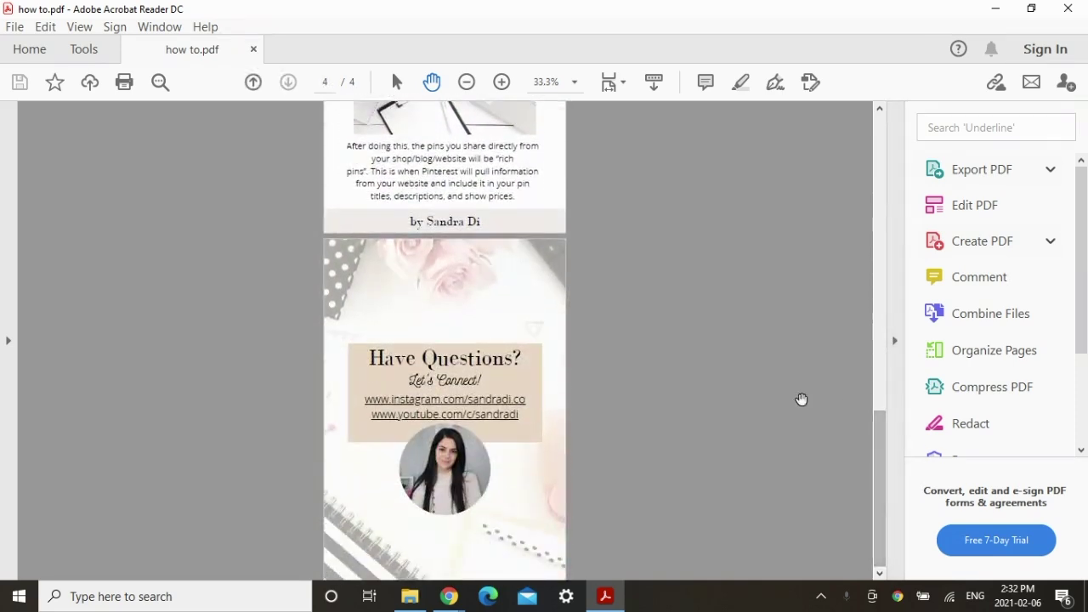
ctrl+scroll(482, 281, up, 3)
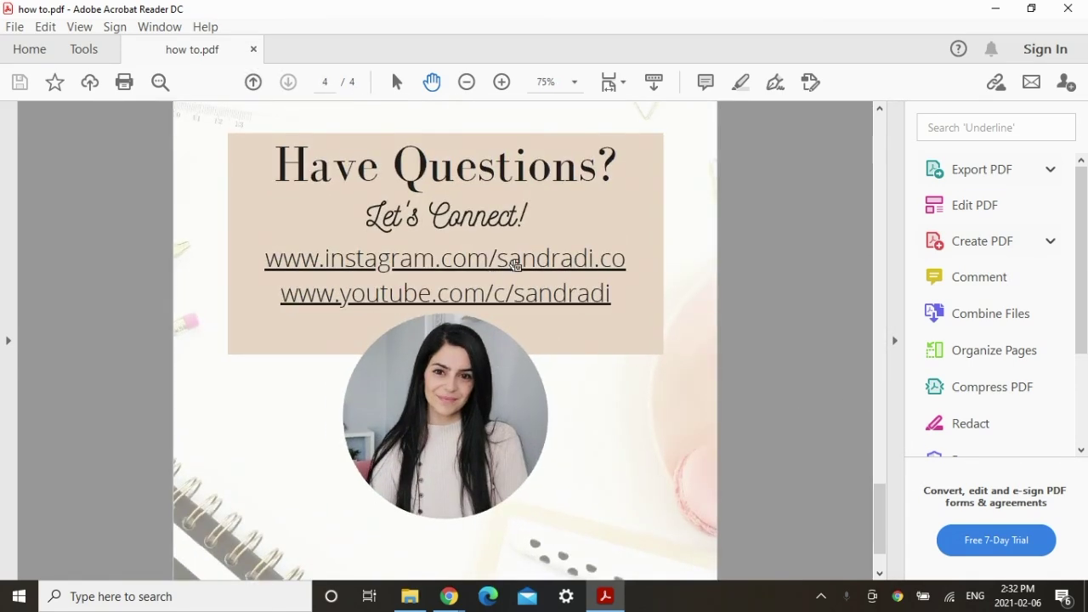